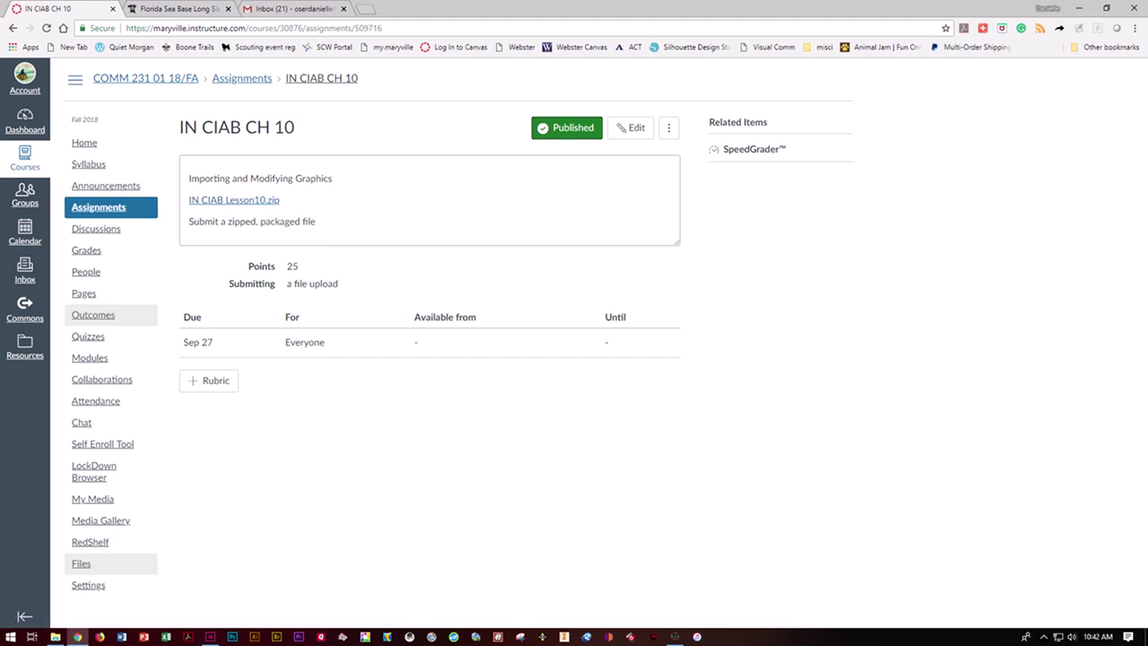
- Switch from the course page to the desktop, where the IN CIAB Lesson10 files are stored
{"action": "left_click", "coordinate": [1144, 636]}
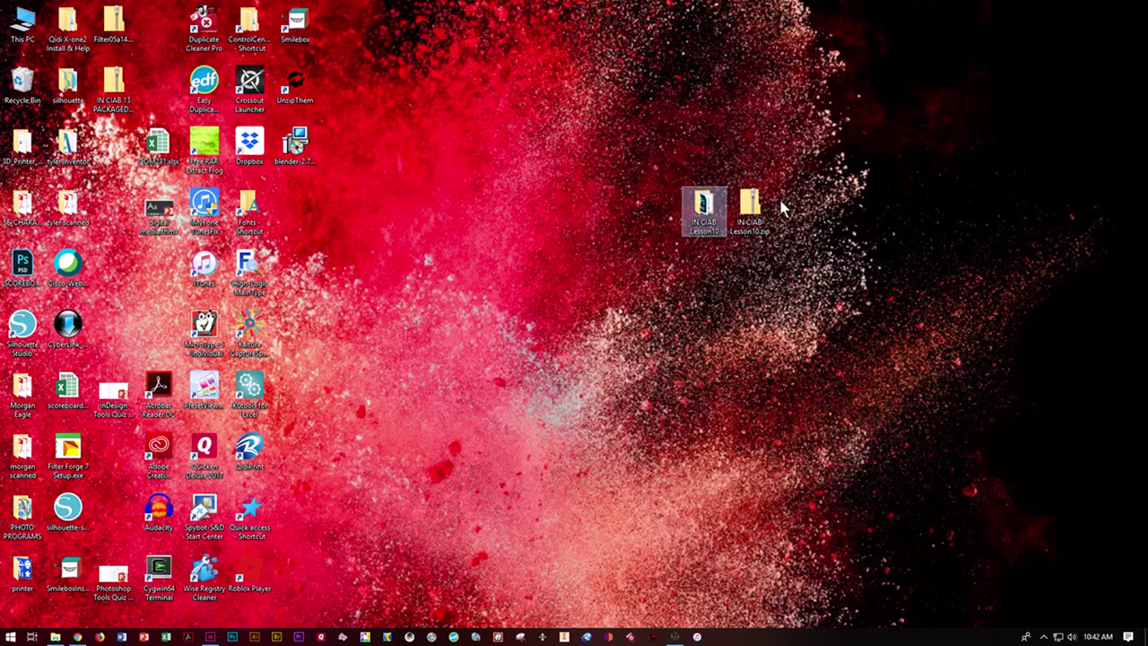
{"action": "left_click", "coordinate": [756, 209]}
{"action": "right_click", "coordinate": [756, 209]}
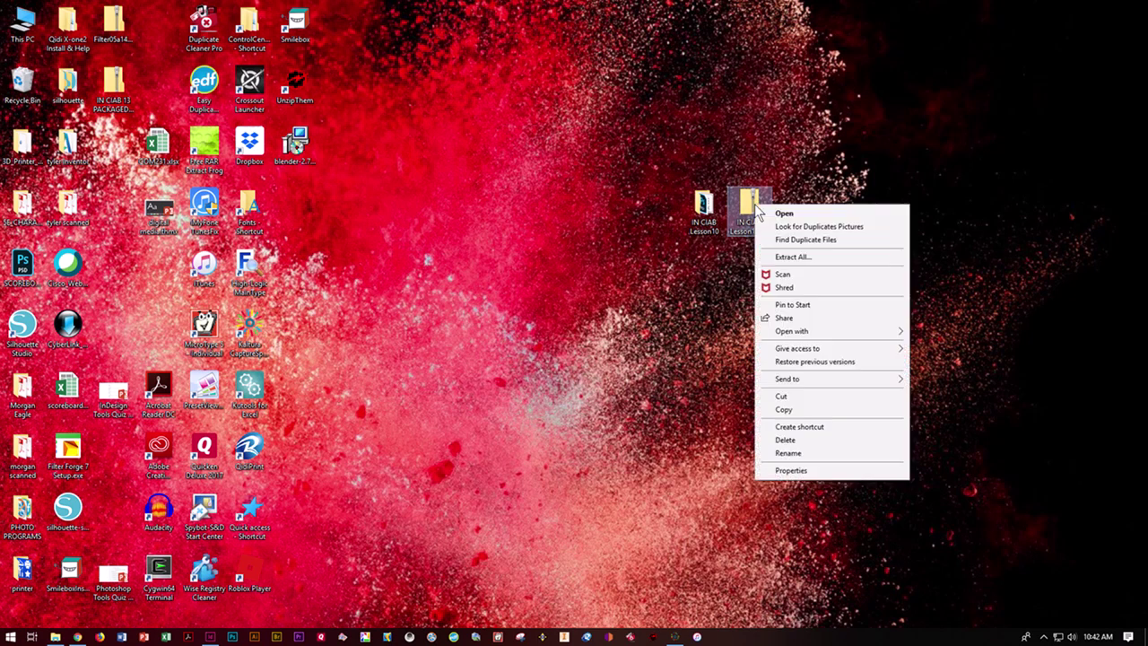
{"action": "left_click", "coordinate": [782, 258]}
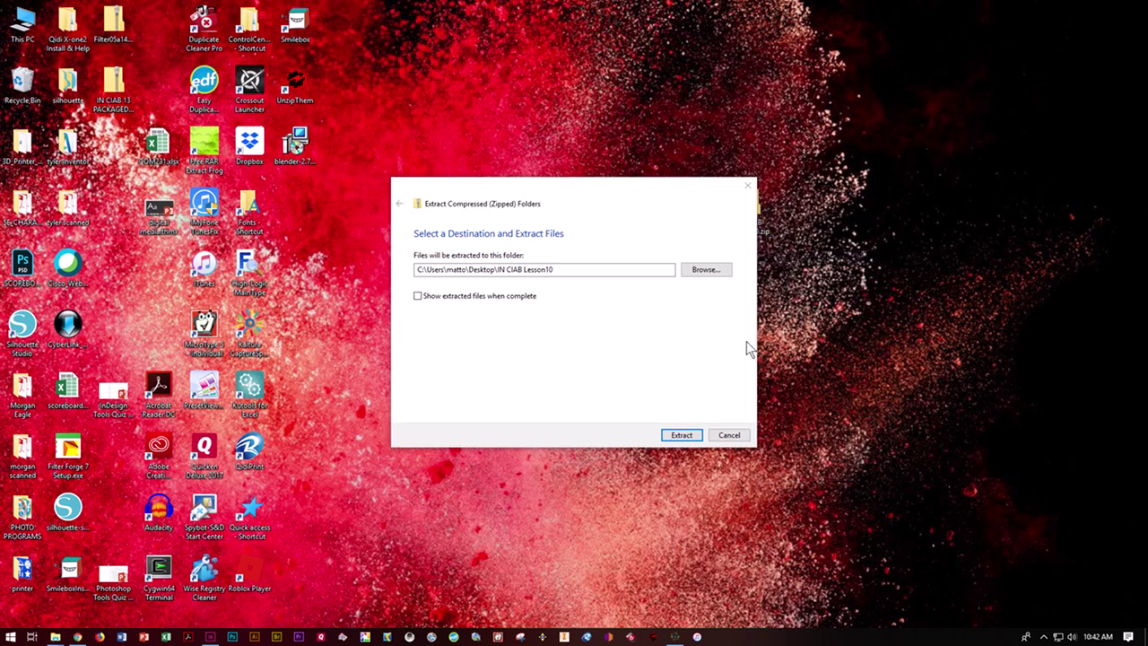
{"action": "left_click", "coordinate": [729, 435]}
- Open 10_Start.indd from the IN CIAB Lesson10 desktop folder in InDesign without updating the modified links
{"action": "double_click", "coordinate": [707, 201]}
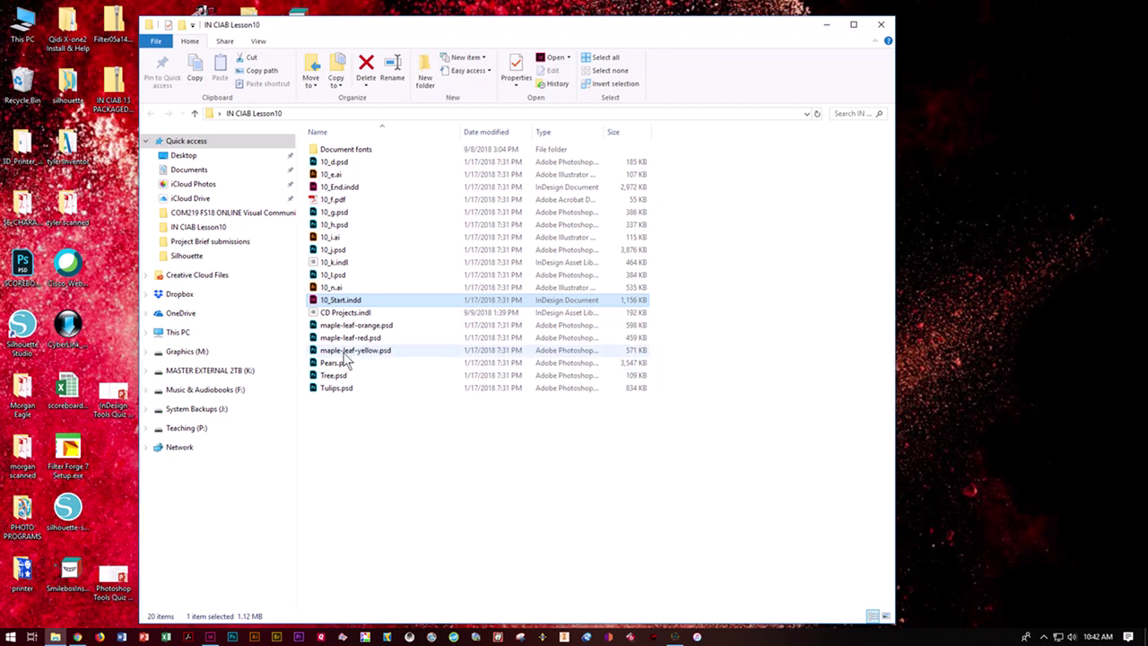
{"action": "double_click", "coordinate": [339, 300]}
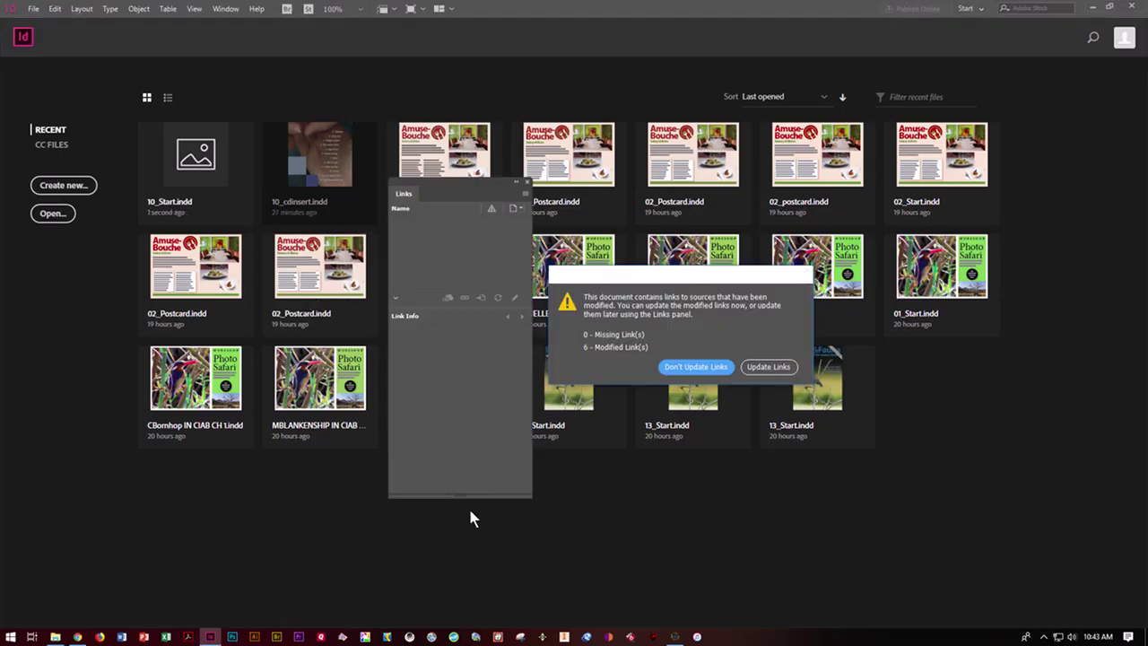
{"action": "left_click", "coordinate": [696, 367]}
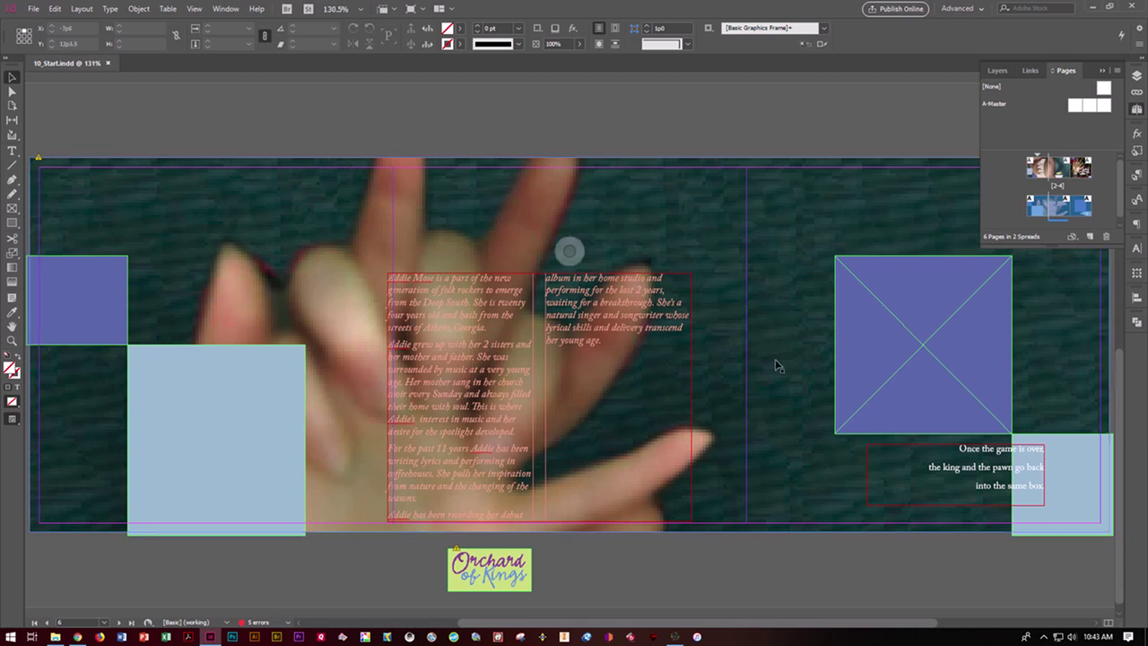
- Examine the document's linked files and the link information for 10_f.pdf
{"action": "left_click", "coordinate": [1024, 69]}
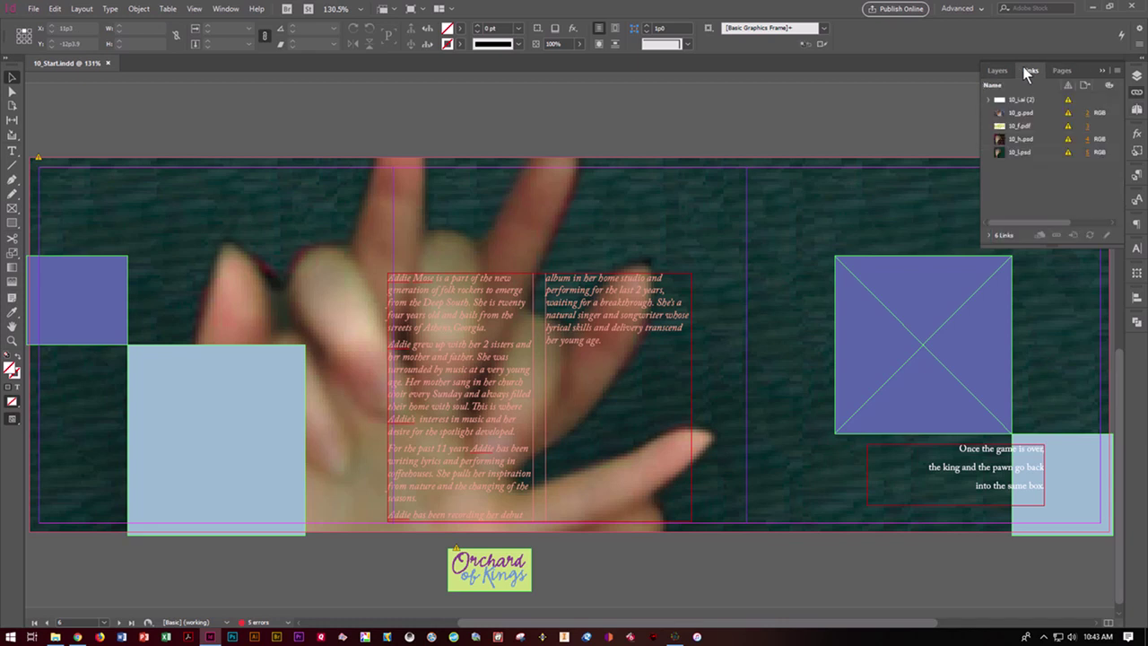
{"action": "left_click", "coordinate": [1011, 126]}
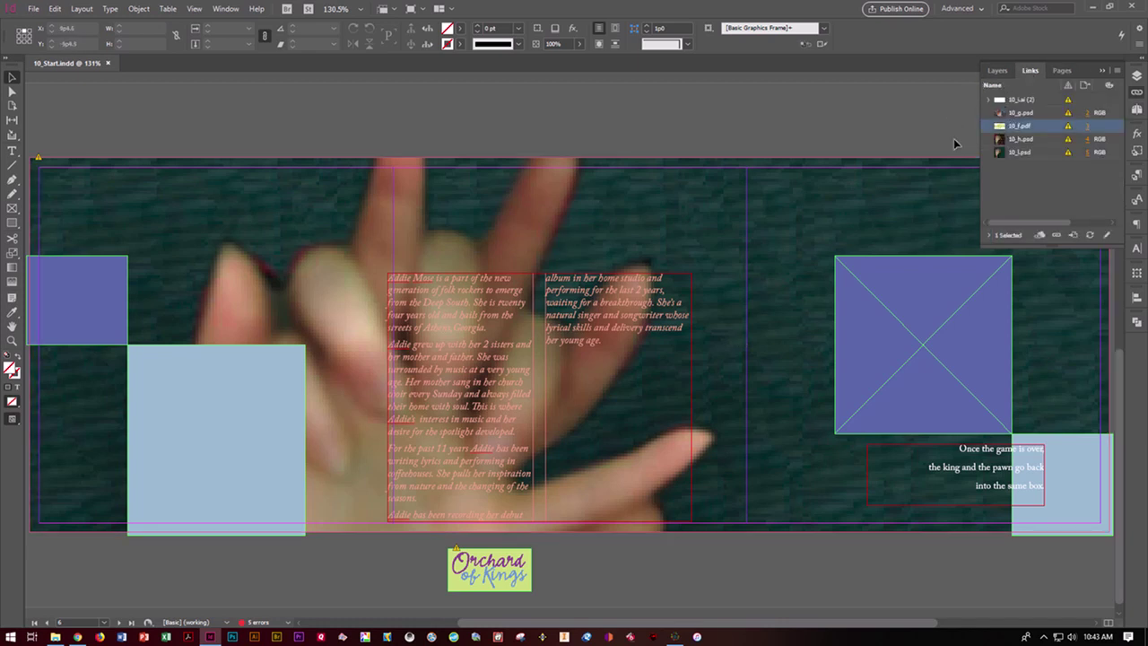
{"action": "double_click", "coordinate": [1021, 131]}
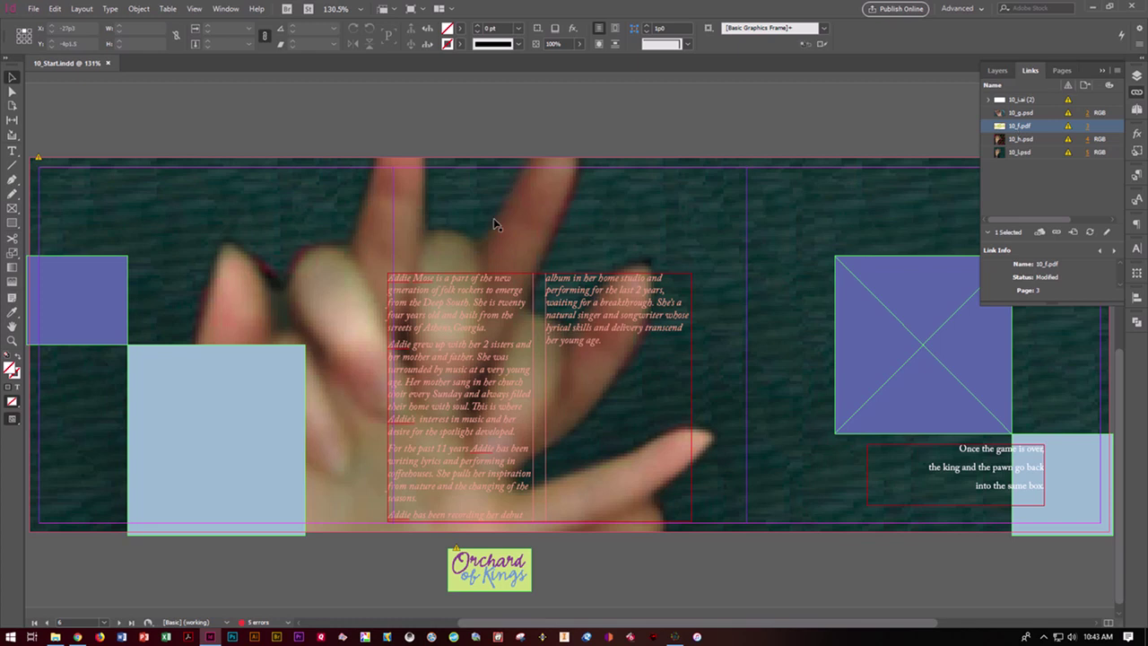
{"action": "left_click", "coordinate": [570, 251]}
- Save the document under the new name 10_cdinsert in the IN CIAB Lesson10 folder
{"action": "left_click", "coordinate": [34, 9]}
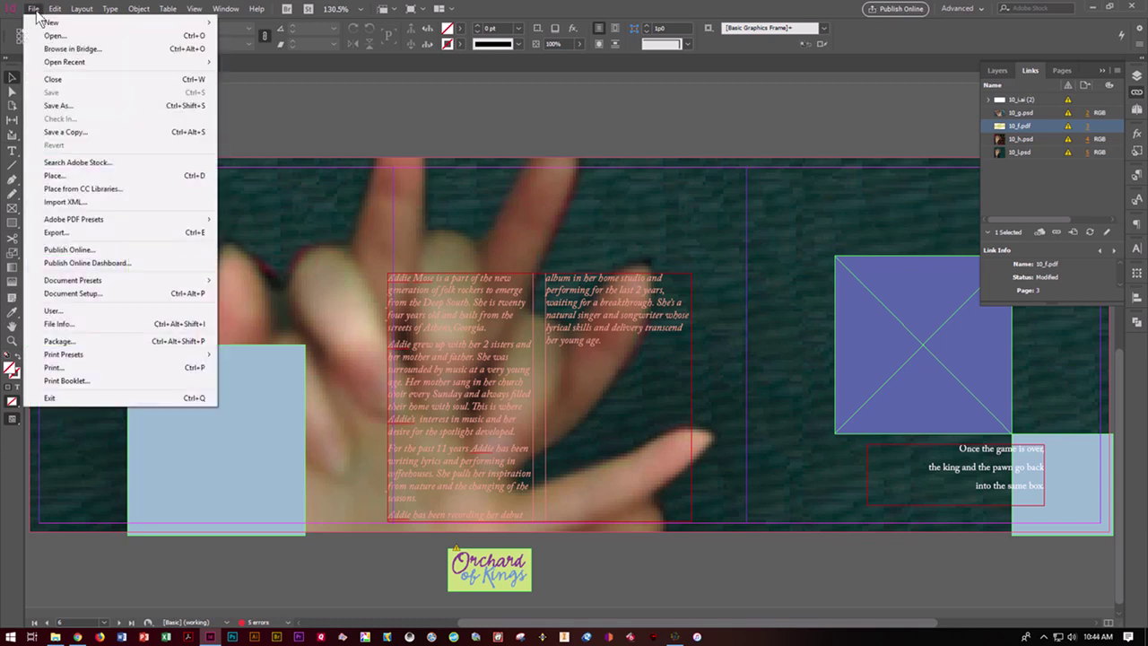
{"action": "left_click", "coordinate": [55, 105]}
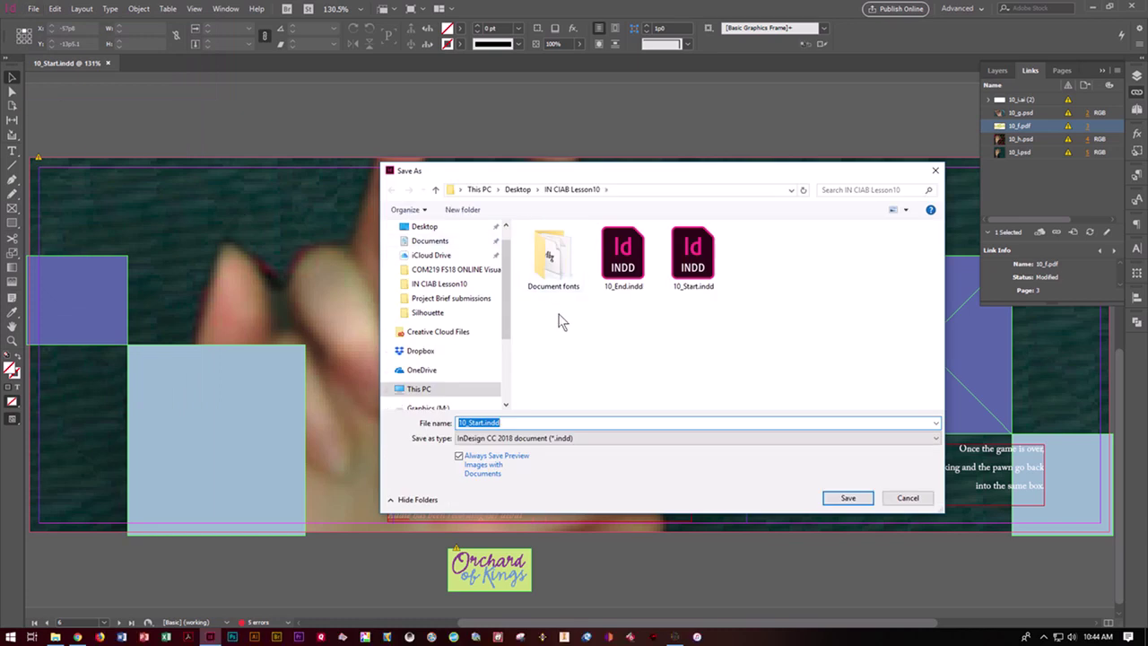
{"action": "type", "text": "10_Start."}
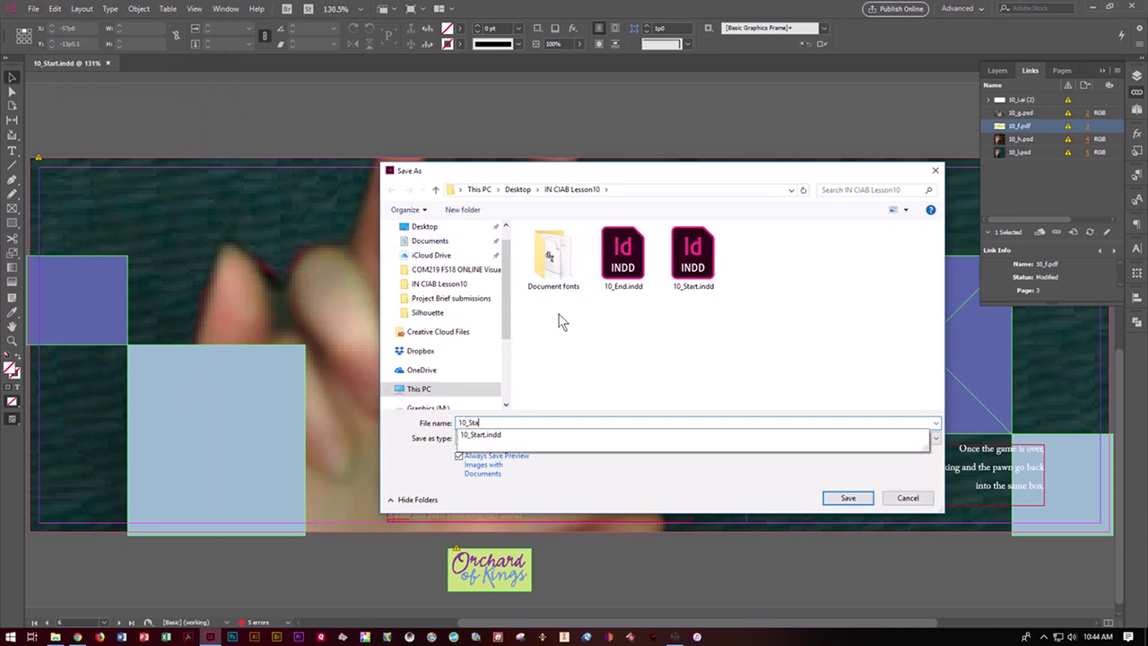
{"action": "key", "text": "BackSpace"}
{"action": "type", "text": "ddi"}
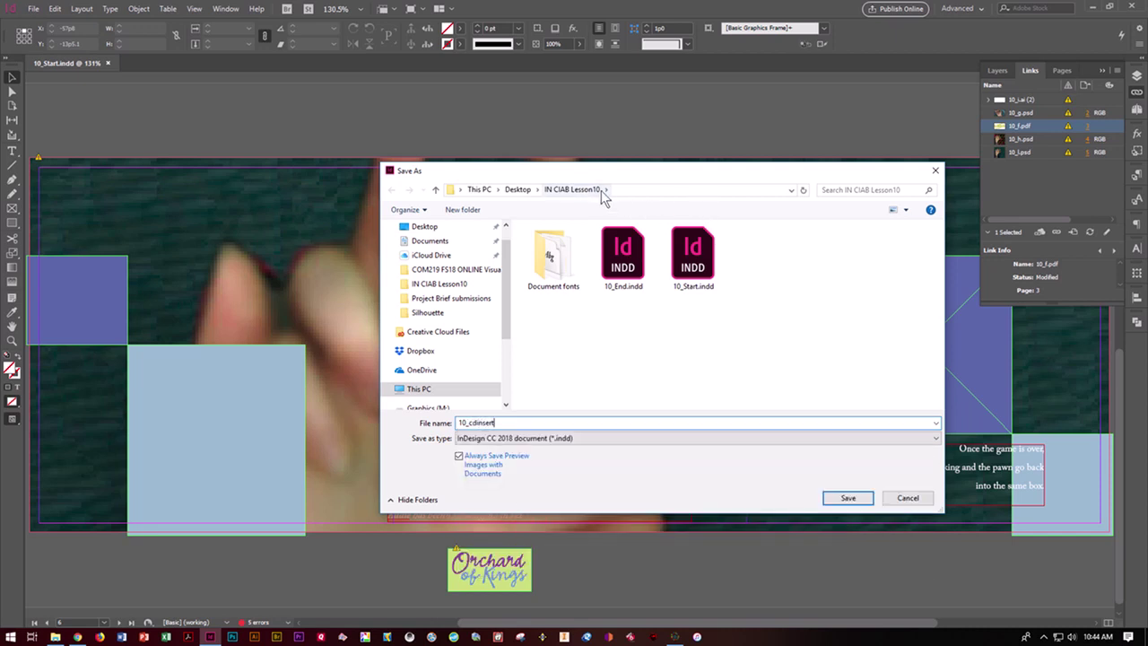
{"action": "left_click", "coordinate": [849, 499]}
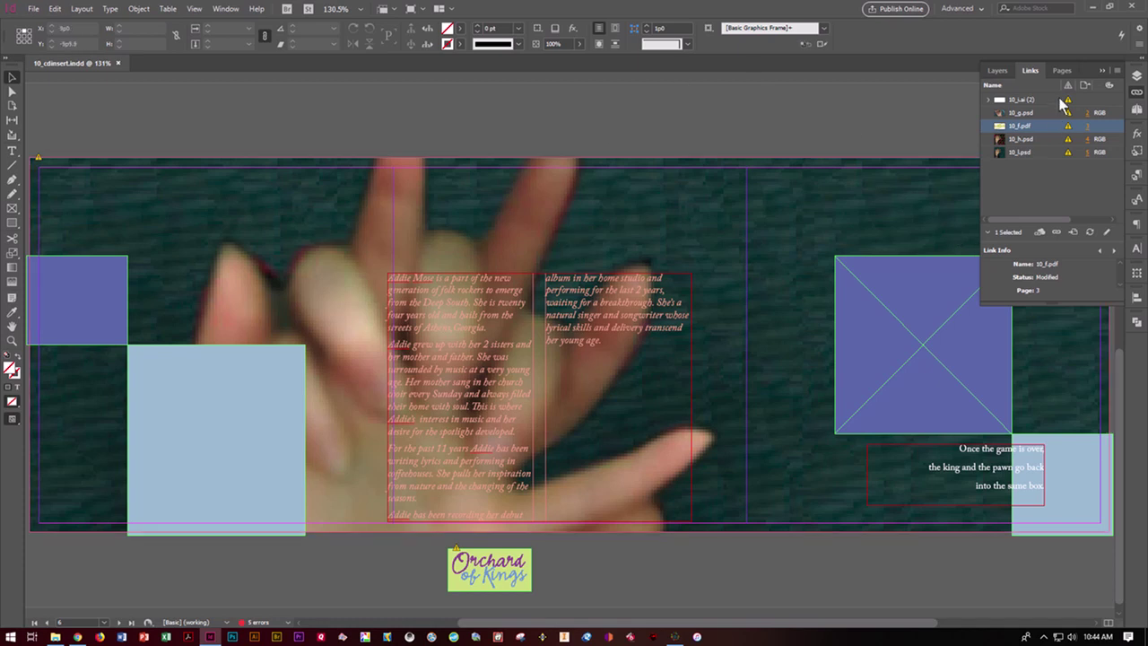
- Enlarge the area that shows the linked files and go to the front cover on page 4
{"action": "left_click", "coordinate": [1137, 75]}
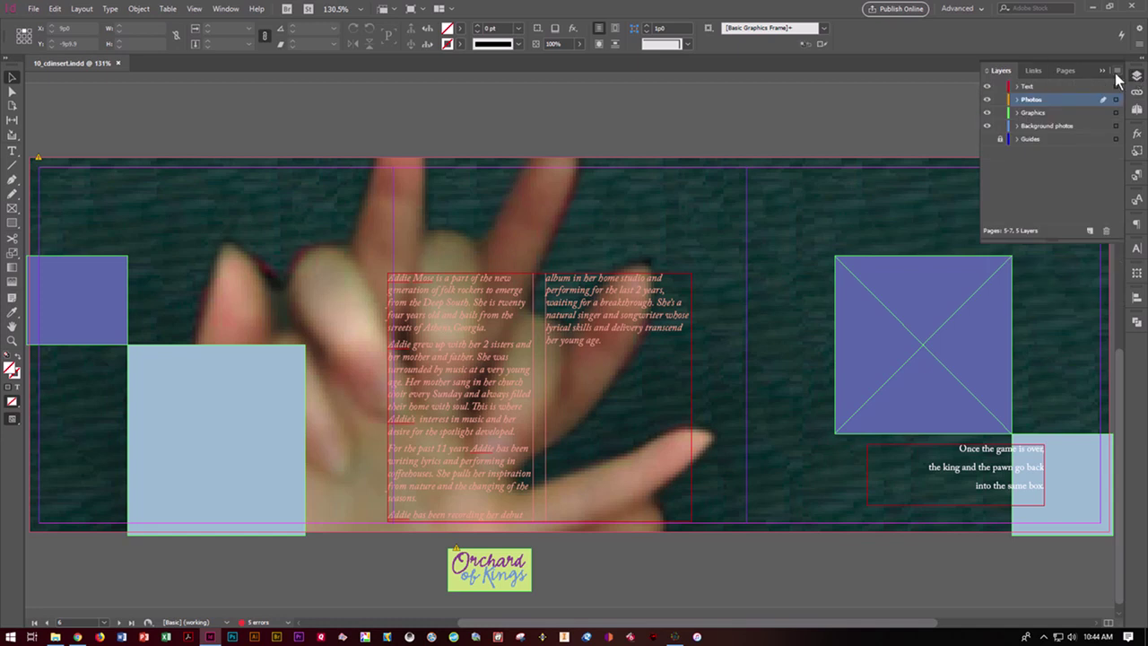
{"action": "left_click", "coordinate": [1034, 71]}
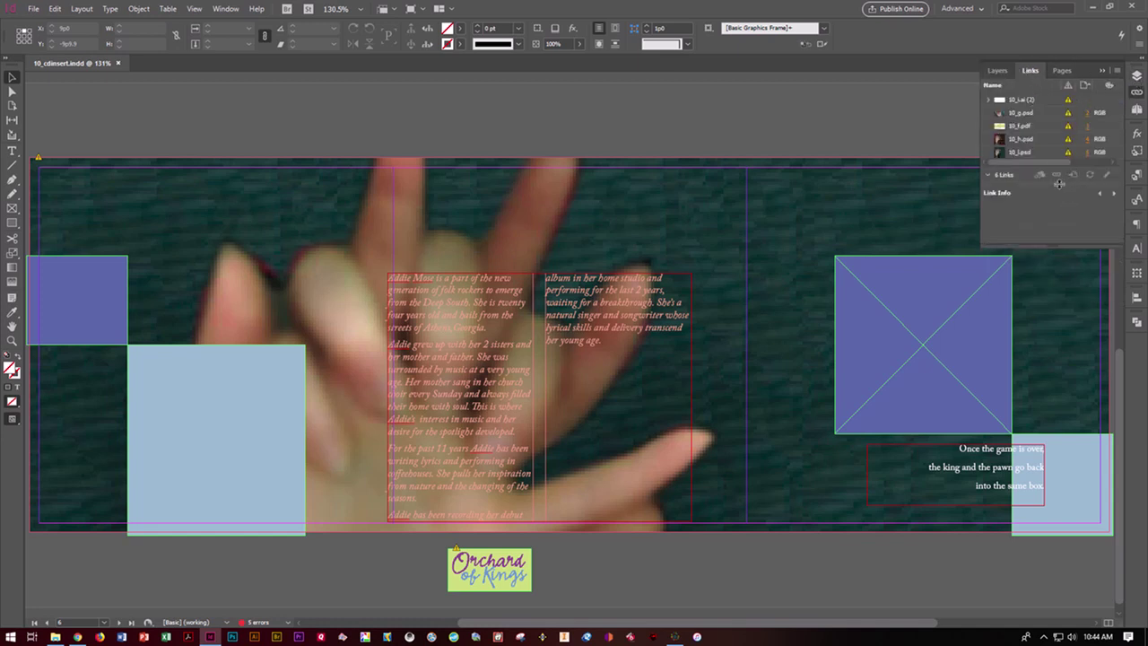
{"action": "left_click_drag", "start_coordinate": [1055, 254], "coordinate": [1057, 382]}
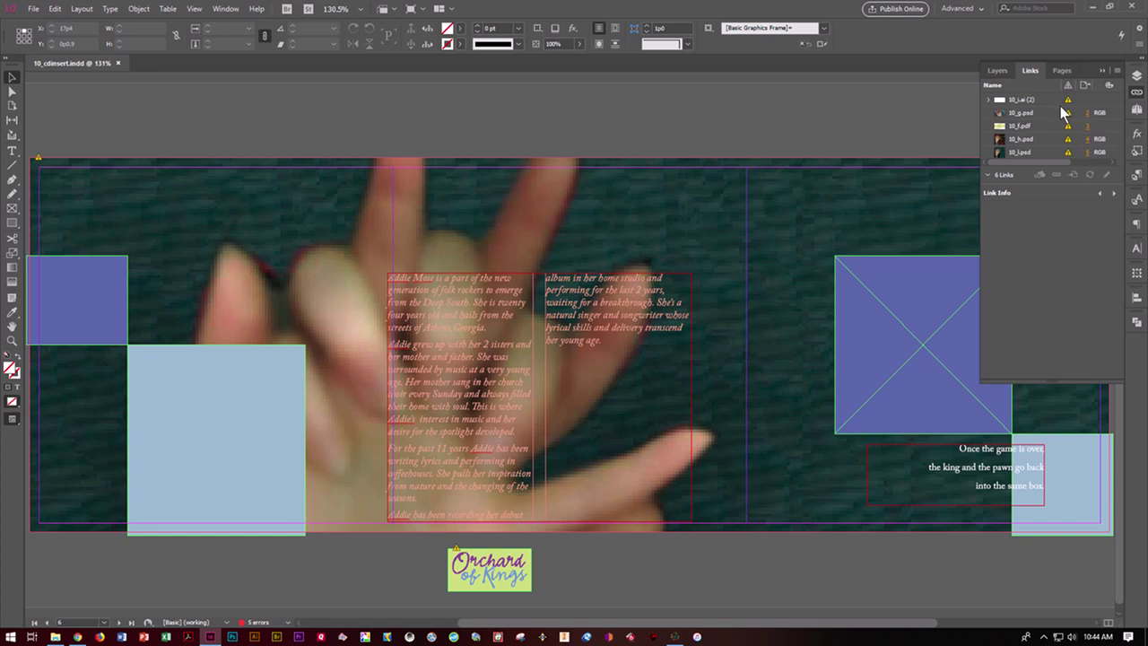
{"action": "left_click", "coordinate": [1069, 70]}
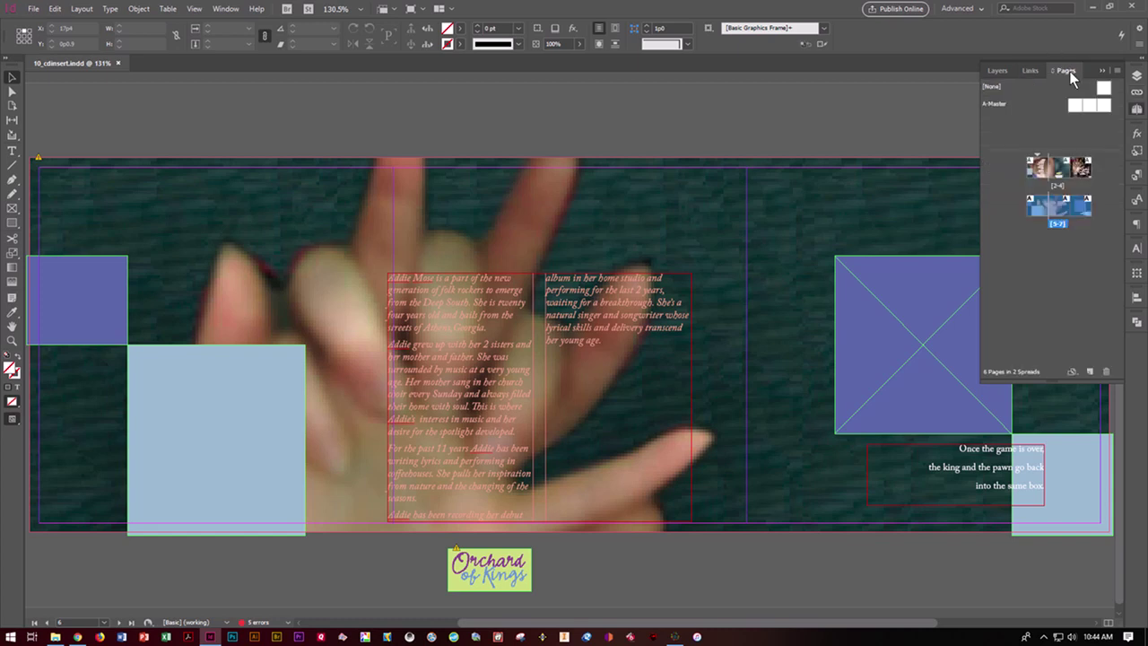
{"action": "double_click", "coordinate": [1083, 172]}
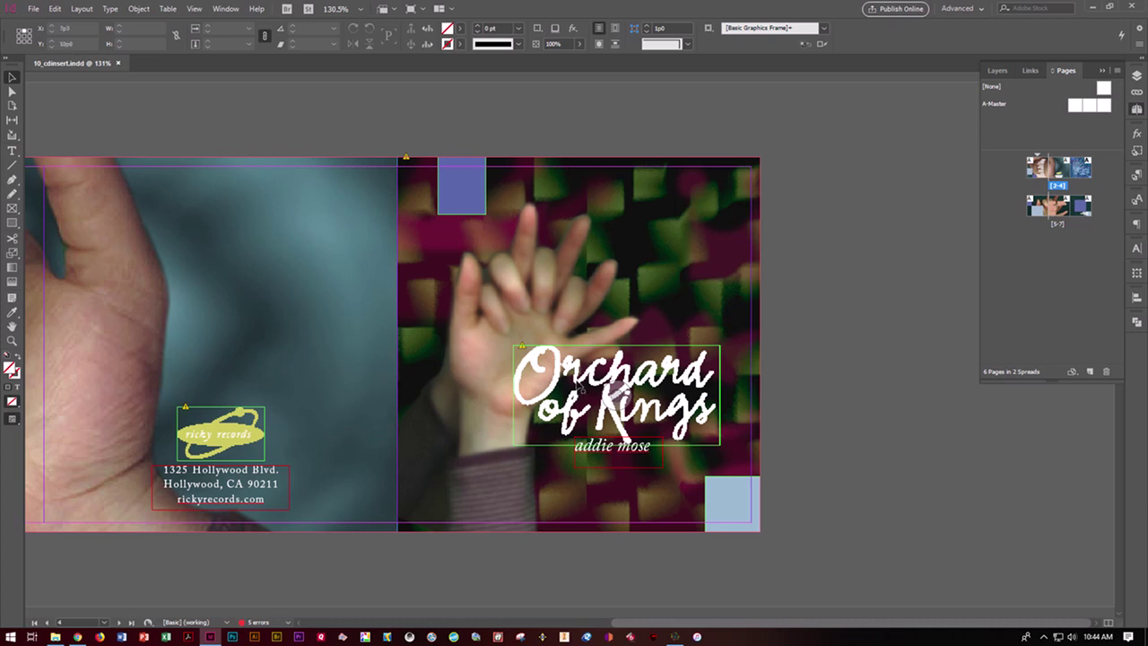
{"action": "left_click", "coordinate": [197, 10]}
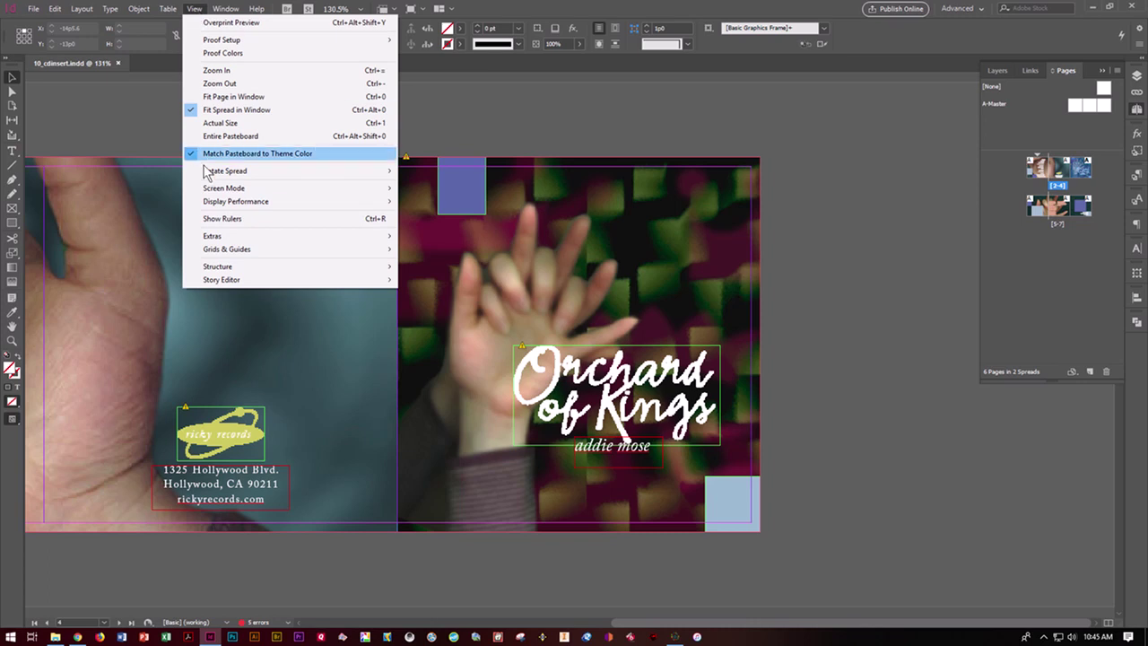
{"action": "mouse_move", "coordinate": [215, 201]}
{"action": "left_click", "coordinate": [432, 229]}
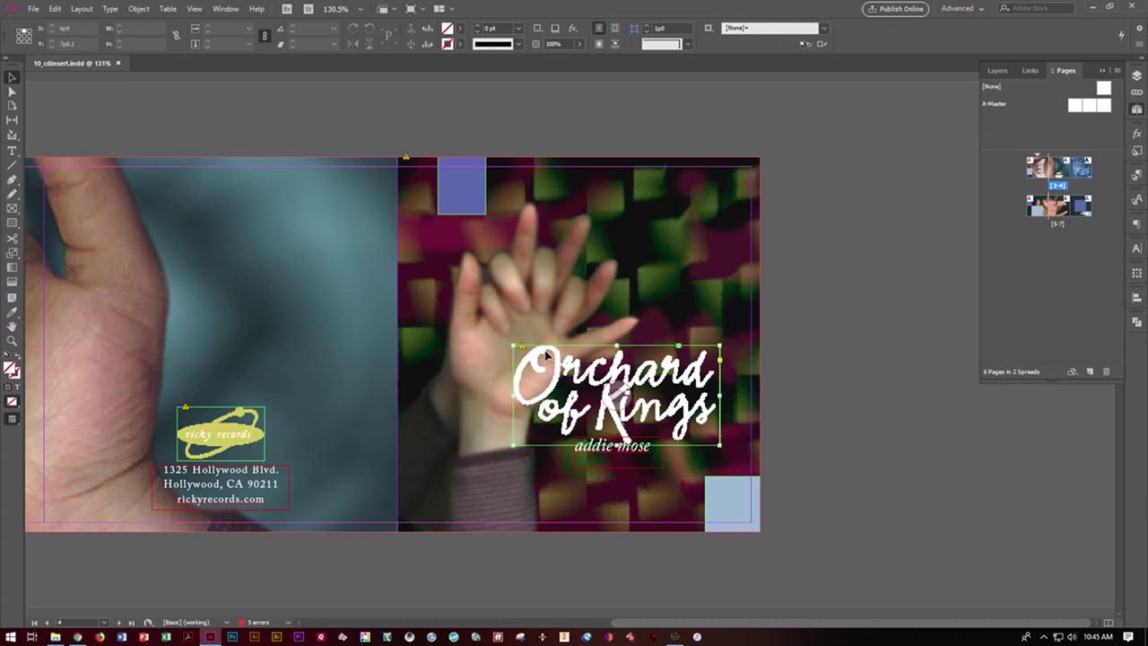
- Update the modified link of the Orchard of Kings logo on page 4, and expand the 10_i.ai group among the linked files
{"action": "left_click", "coordinate": [546, 355]}
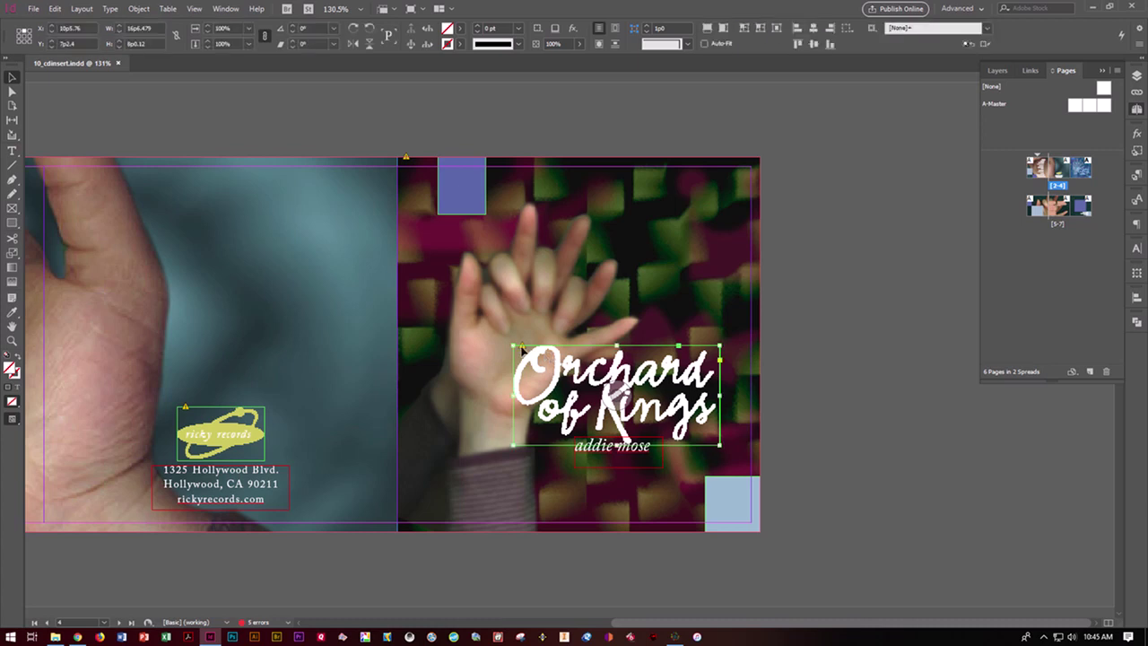
{"action": "left_click", "coordinate": [522, 349]}
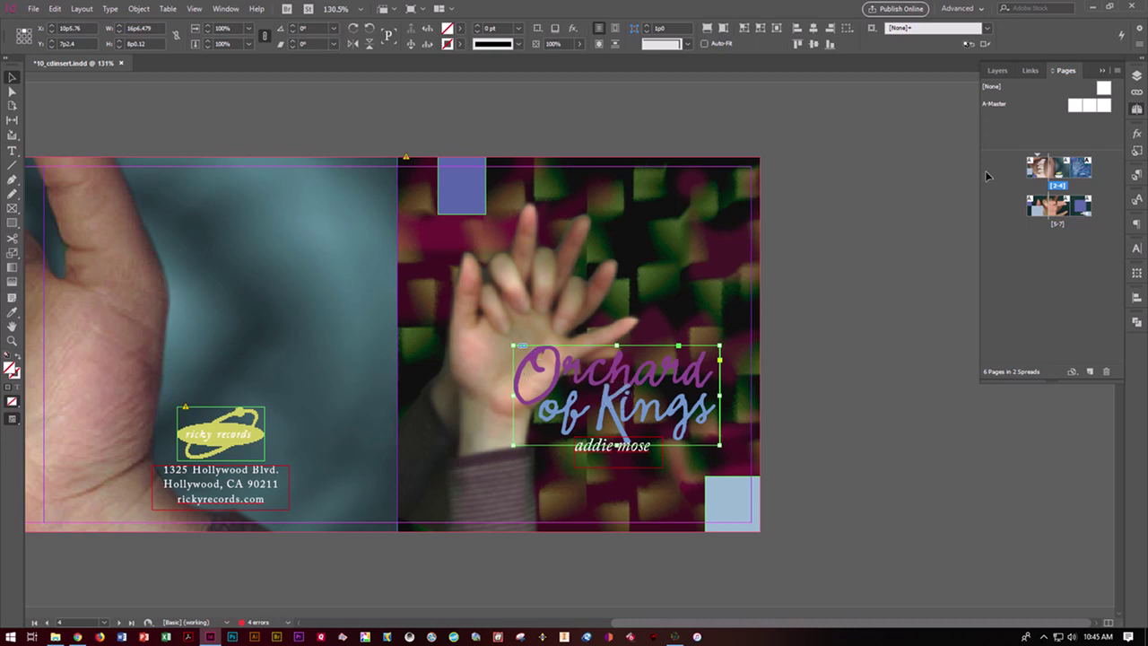
{"action": "left_click", "coordinate": [1032, 71]}
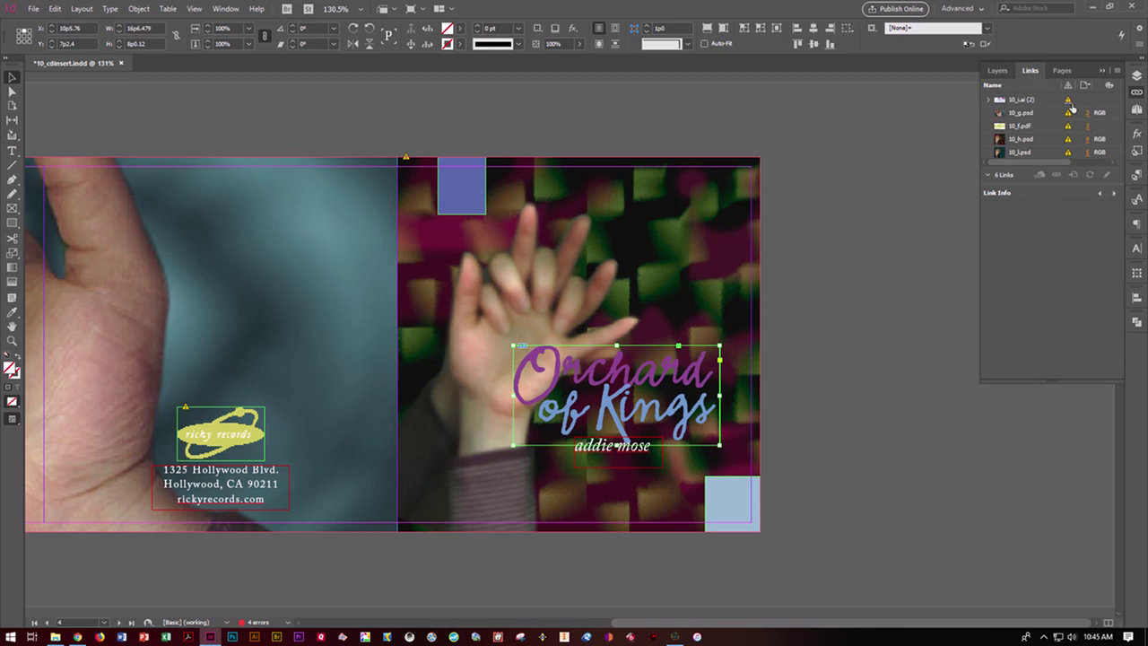
{"action": "left_click", "coordinate": [987, 100]}
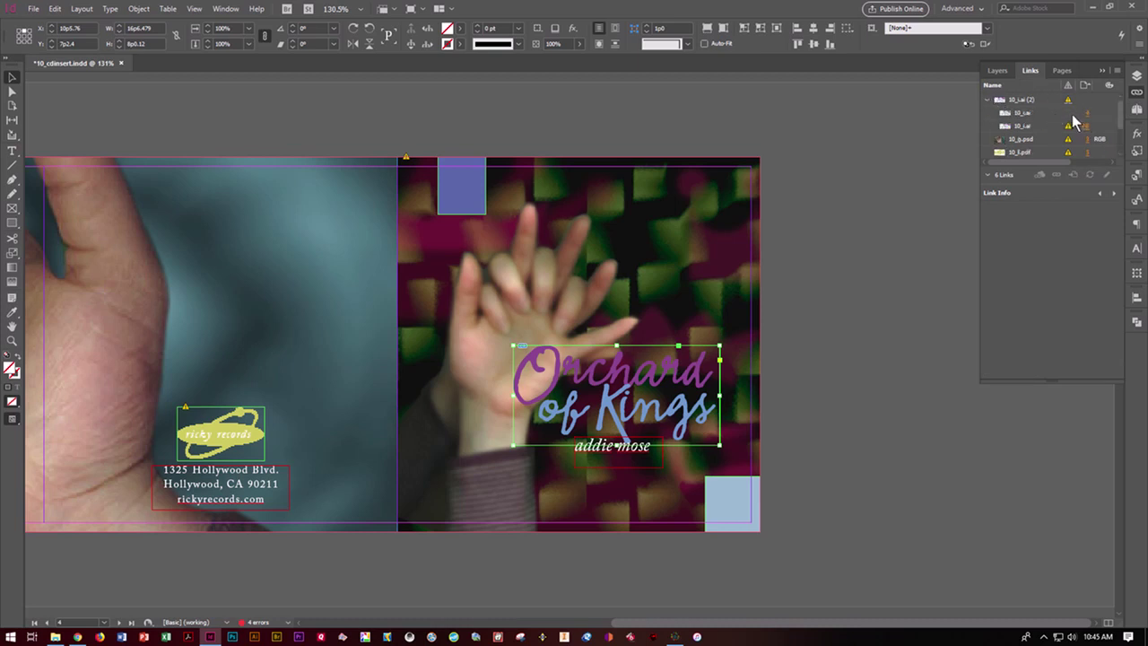
{"action": "mouse_move", "coordinate": [1071, 107]}
- Go to the linked image 10_g.psd on page 2 and relink it to 10_g.psd in the IN CIAB Lesson10 folder
{"action": "left_click", "coordinate": [1038, 140]}
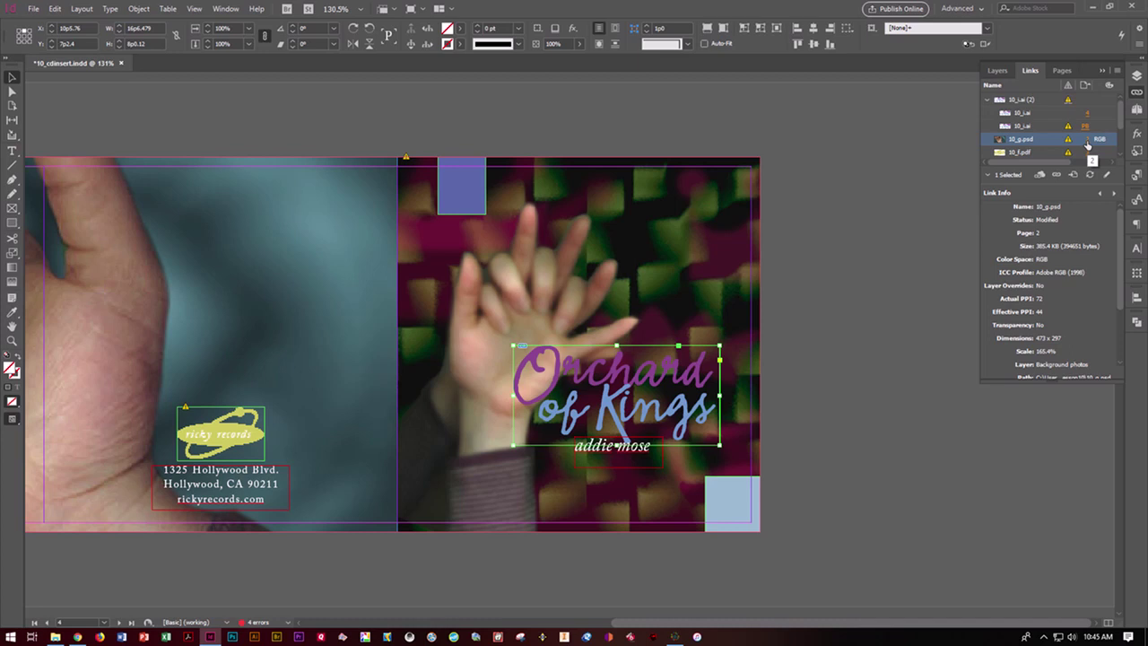
{"action": "left_click", "coordinate": [1088, 144]}
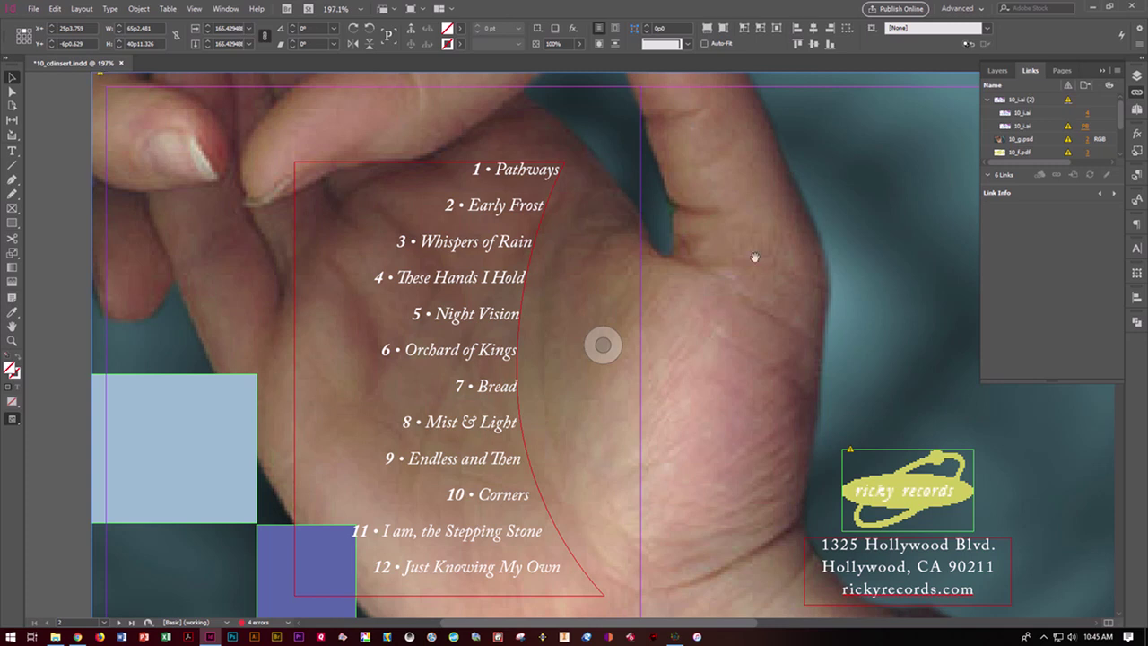
{"action": "left_click", "coordinate": [1028, 141]}
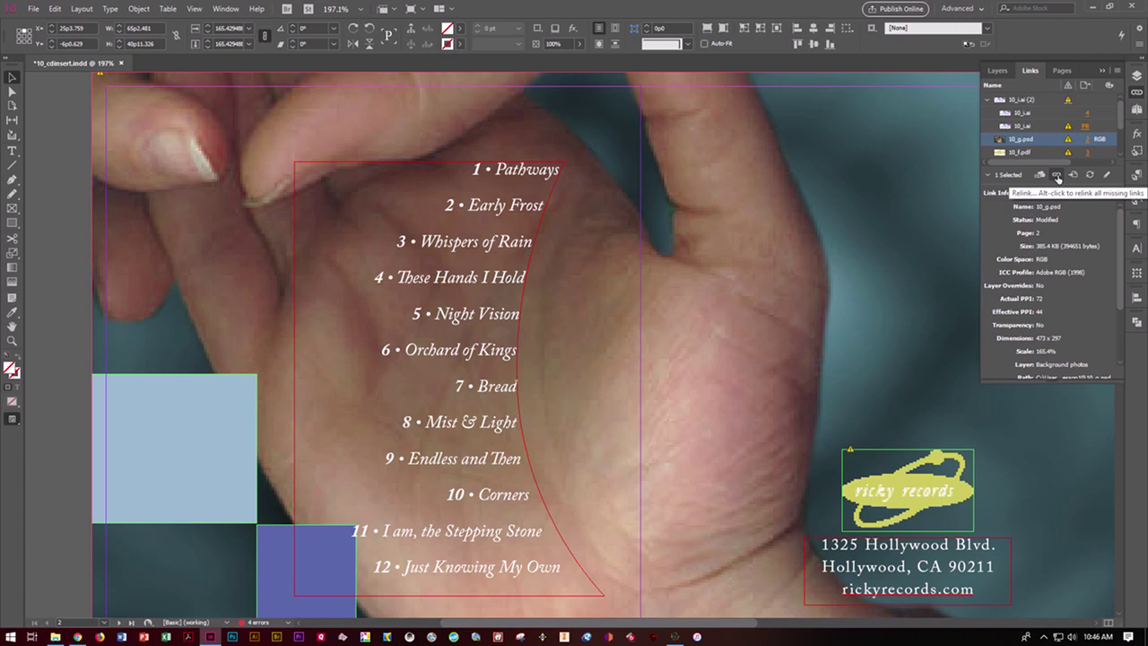
{"action": "left_click", "coordinate": [1058, 176]}
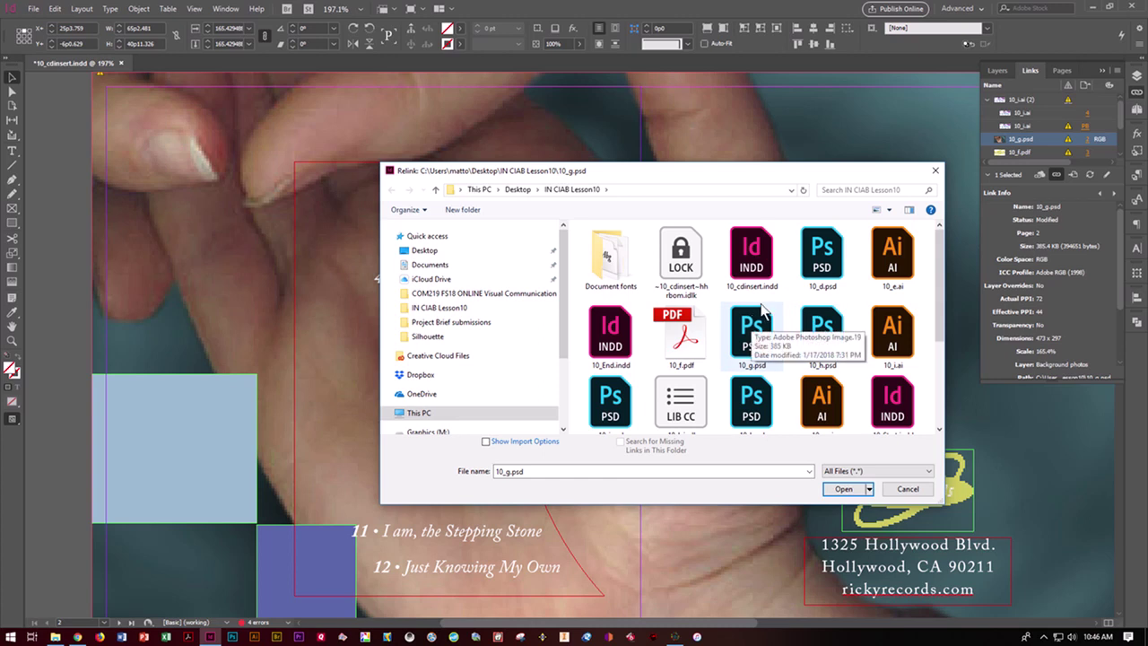
{"action": "left_click", "coordinate": [842, 490]}
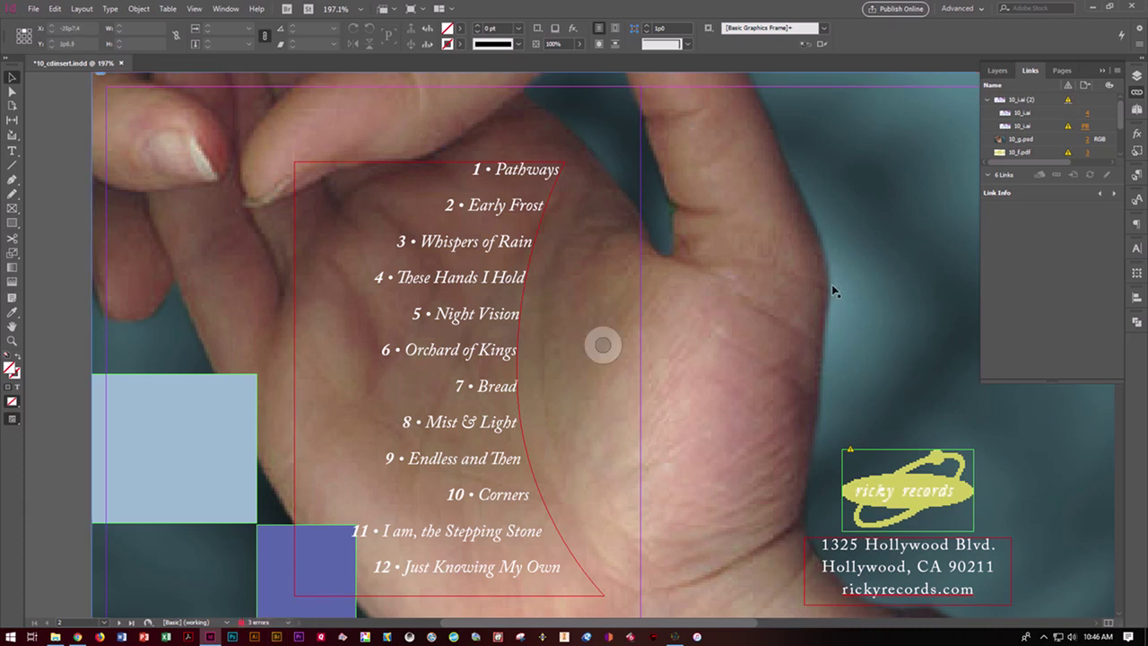
- Expand the full link information for 10_g.psd and examine its status, color space, actual and effective PPI, and scale
{"action": "left_click", "coordinate": [1011, 142]}
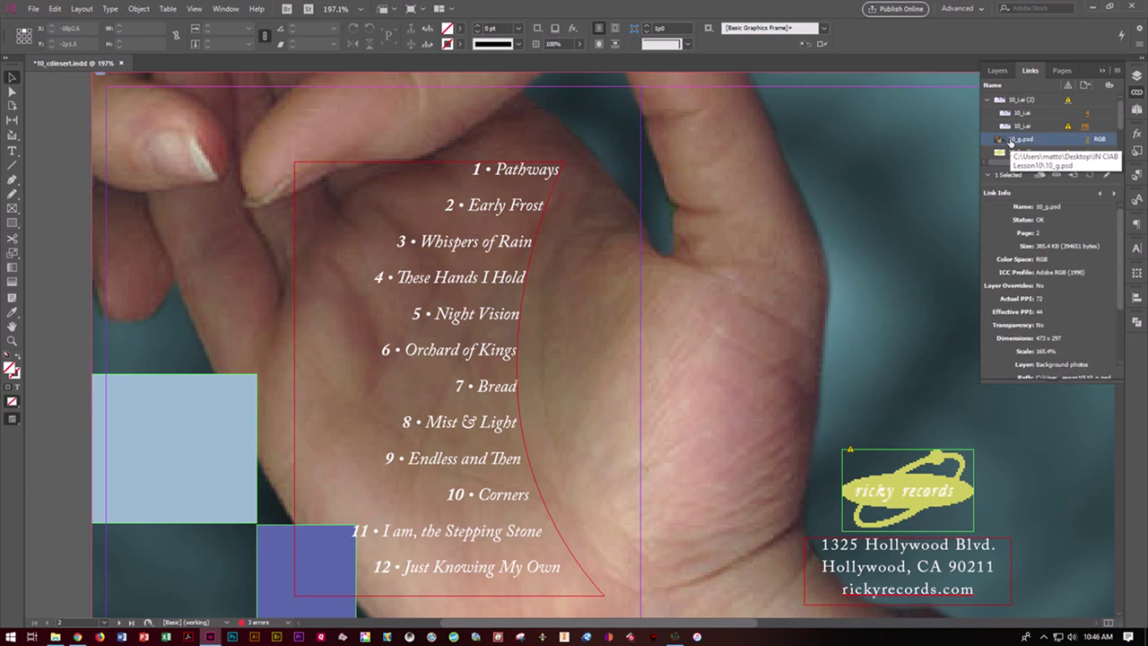
{"action": "left_click", "coordinate": [990, 176]}
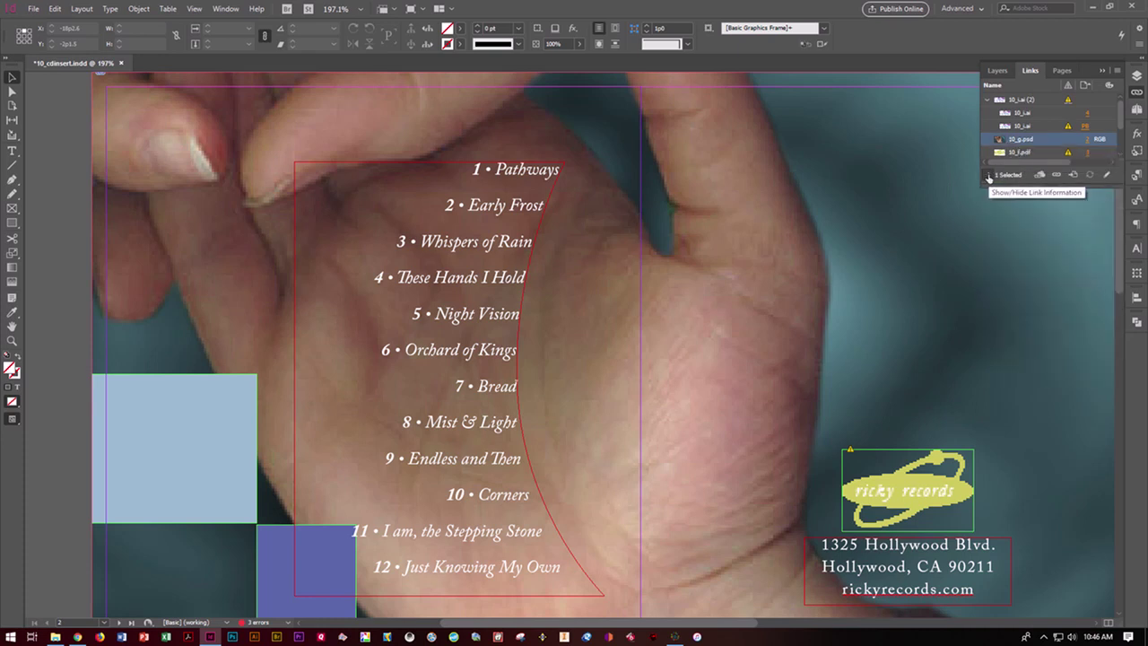
{"action": "left_click", "coordinate": [990, 176]}
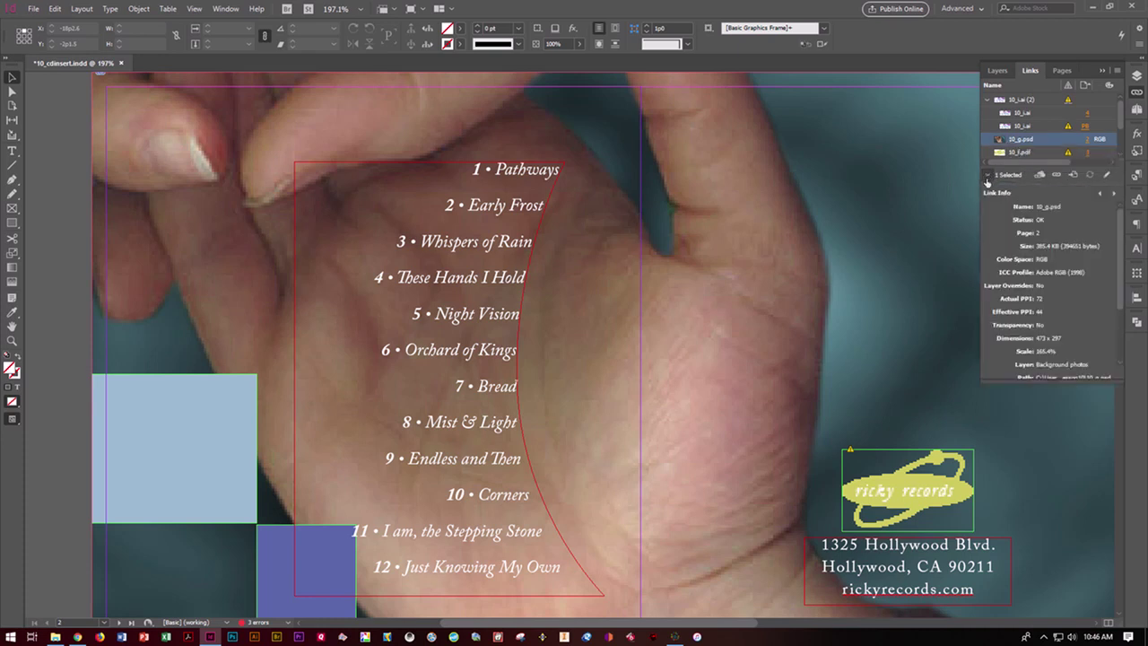
{"action": "left_click_drag", "start_coordinate": [1017, 380], "coordinate": [1009, 568]}
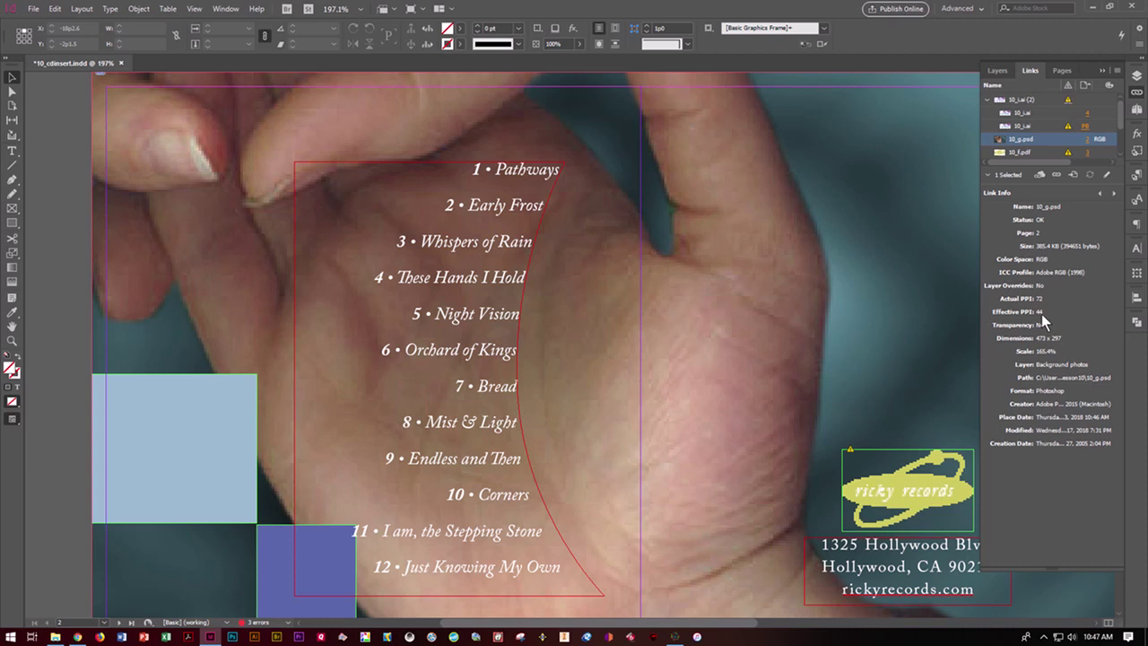
{"action": "left_click", "coordinate": [603, 345]}
- Set the linked files list to show columns for Actual PPI, Effective PPI and Transparency
{"action": "left_click", "coordinate": [1118, 71]}
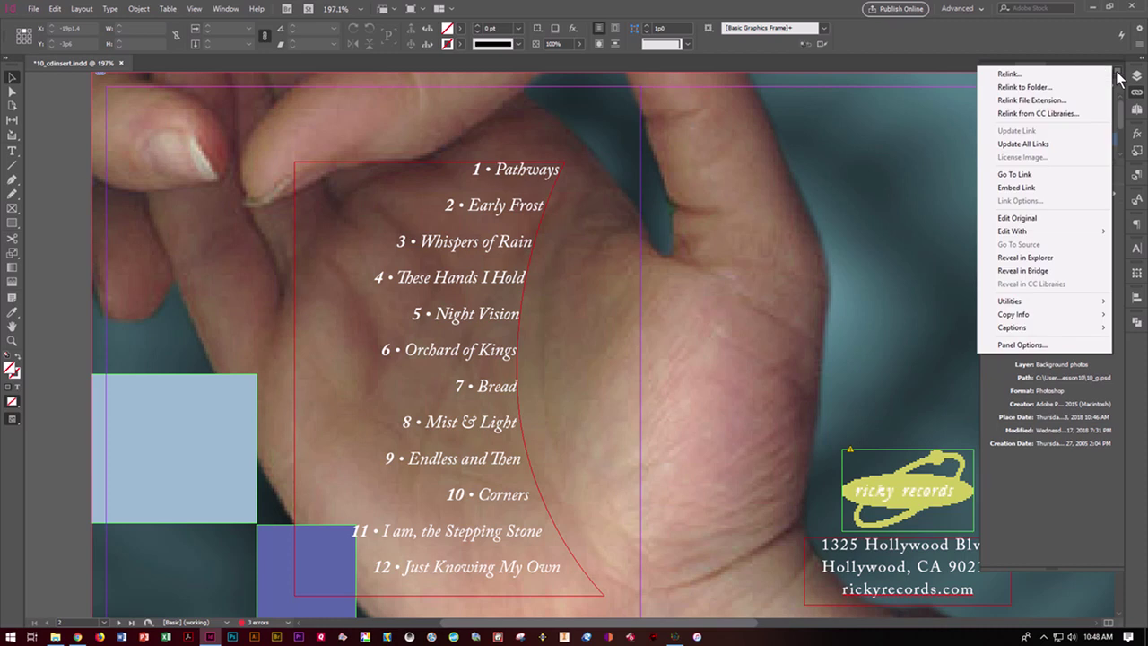
{"action": "left_click", "coordinate": [1059, 344]}
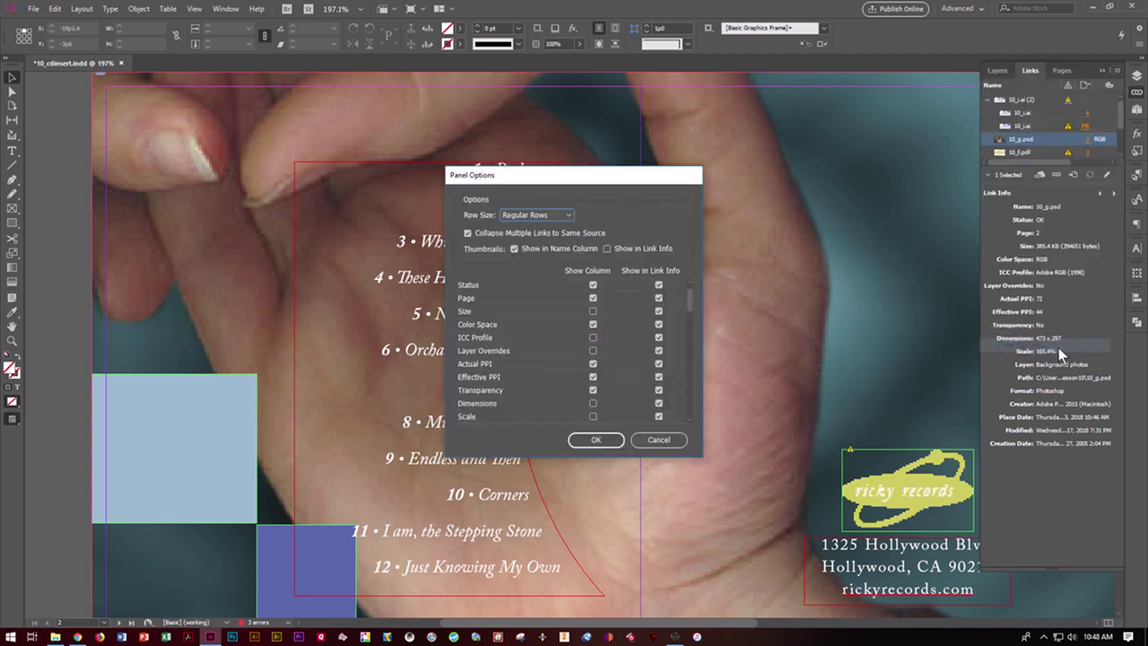
{"action": "left_click", "coordinate": [592, 363]}
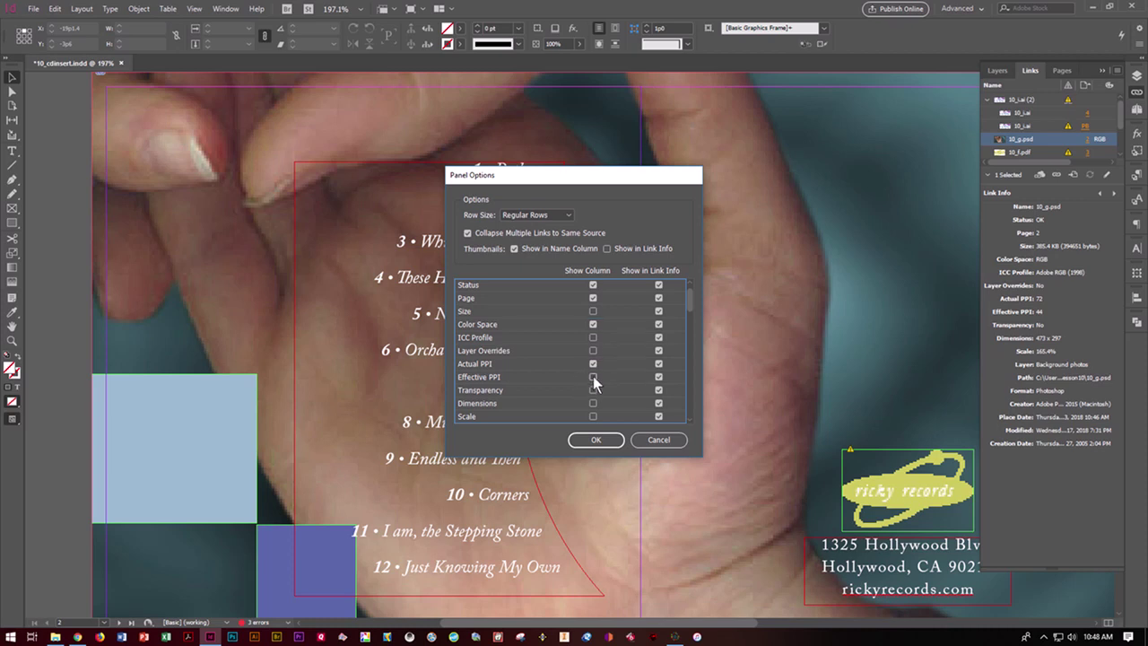
{"action": "left_click", "coordinate": [593, 377]}
{"action": "left_click", "coordinate": [594, 392]}
{"action": "left_click", "coordinate": [595, 439]}
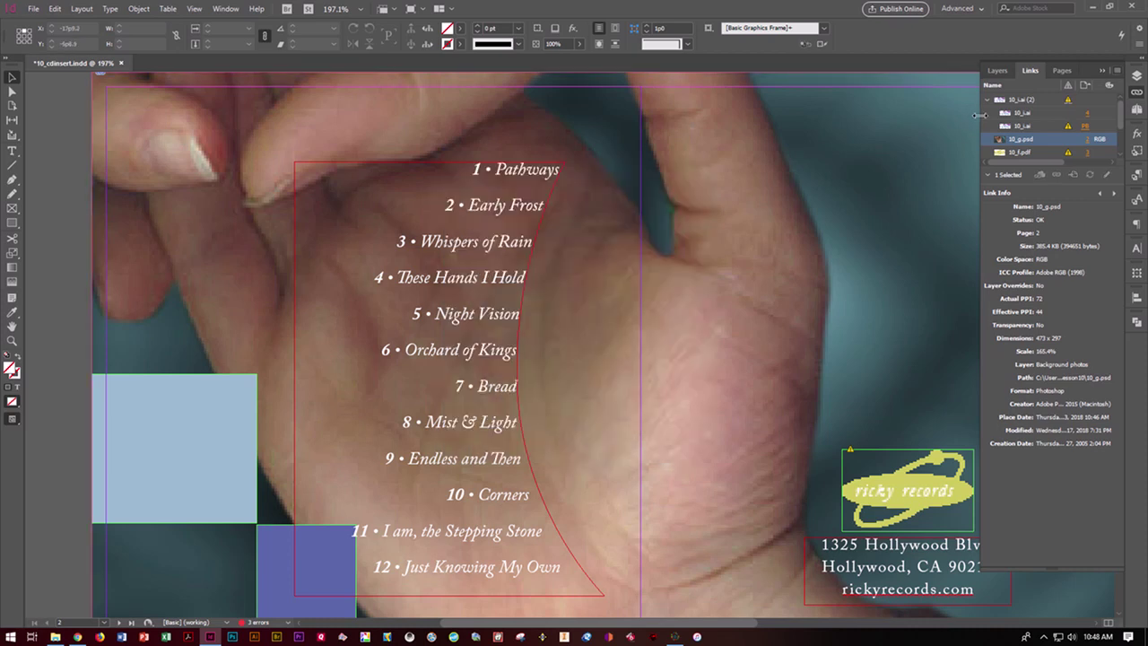
- Widen the list of linked files to fit all its columns and lengthen it to show every link
{"action": "left_click_drag", "start_coordinate": [979, 115], "coordinate": [860, 122]}
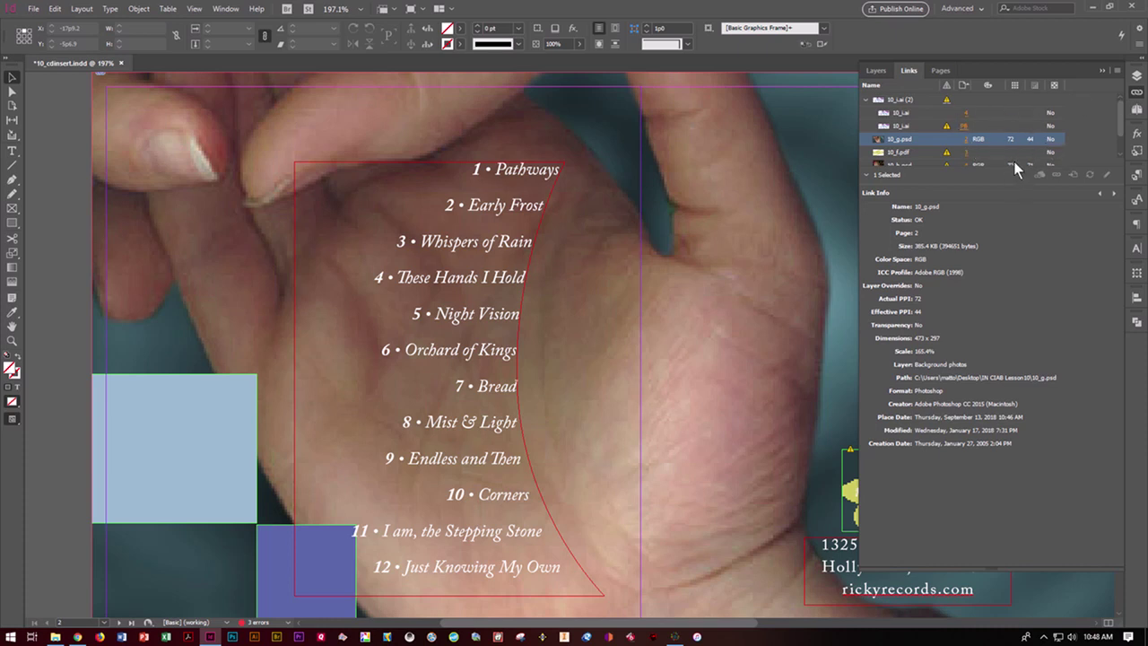
{"action": "left_click_drag", "start_coordinate": [1016, 181], "coordinate": [1012, 276]}
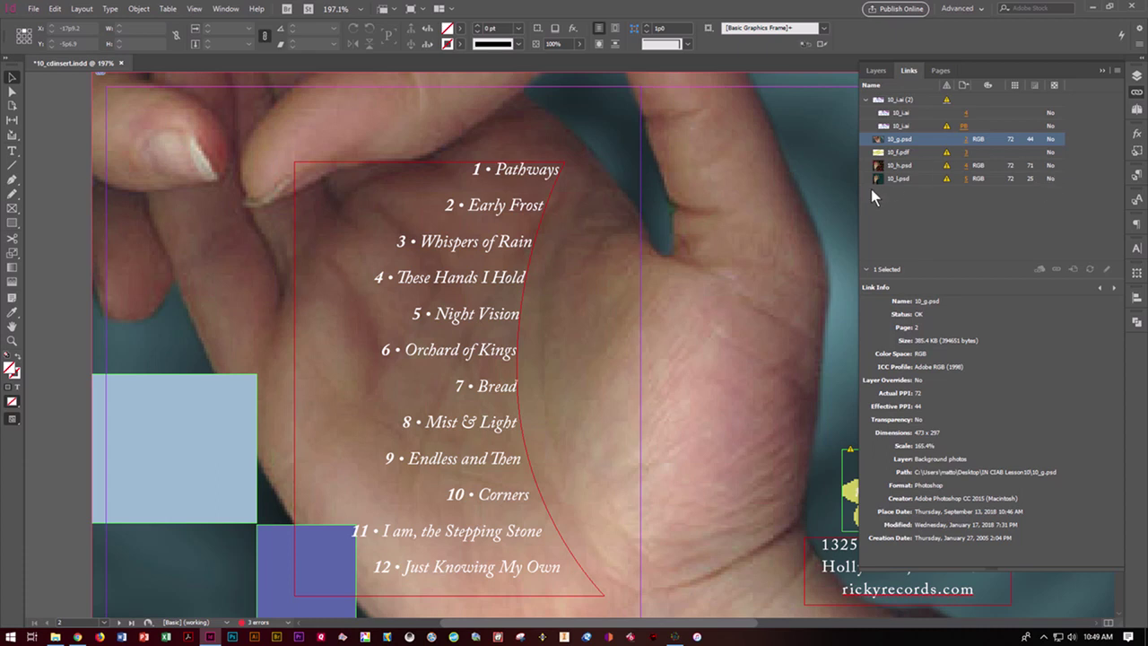
{"action": "left_click_drag", "start_coordinate": [860, 190], "coordinate": [903, 194]}
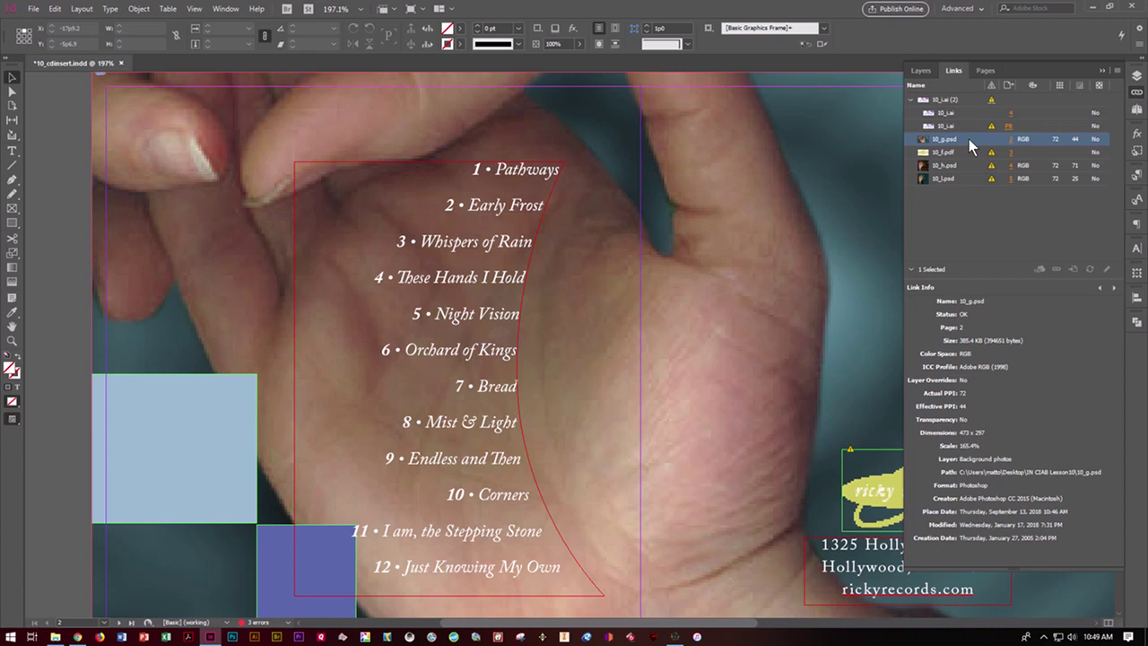
- Reveal the linked file 10_g.psd in Explorer and close the folder window again
{"action": "left_click", "coordinate": [1120, 72]}
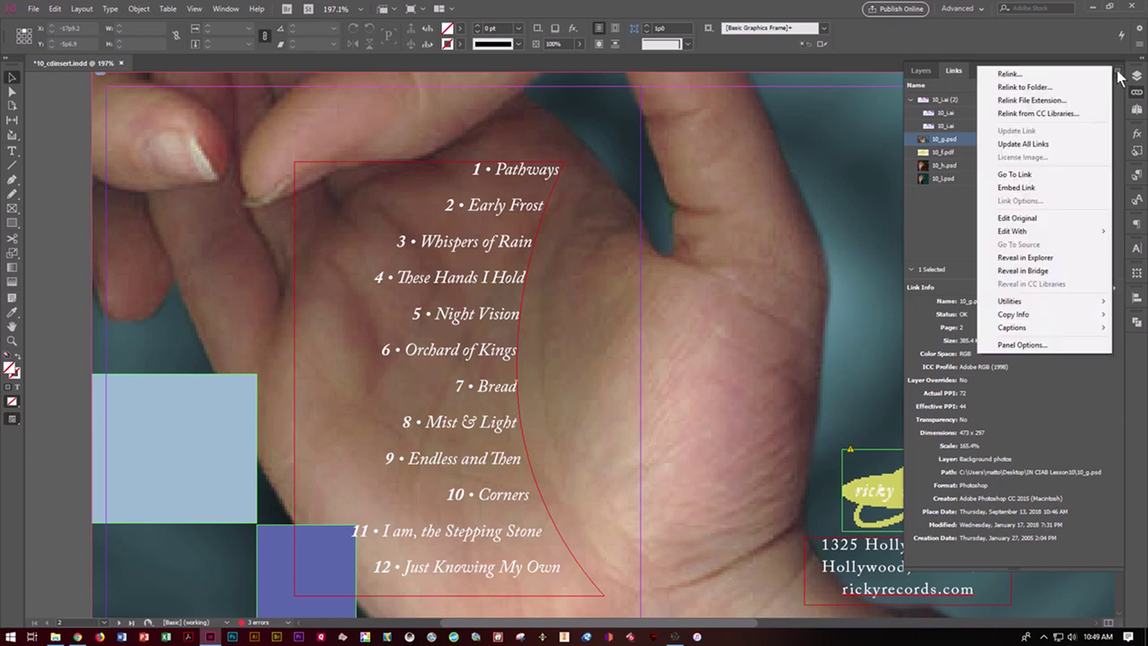
{"action": "left_click", "coordinate": [1074, 258]}
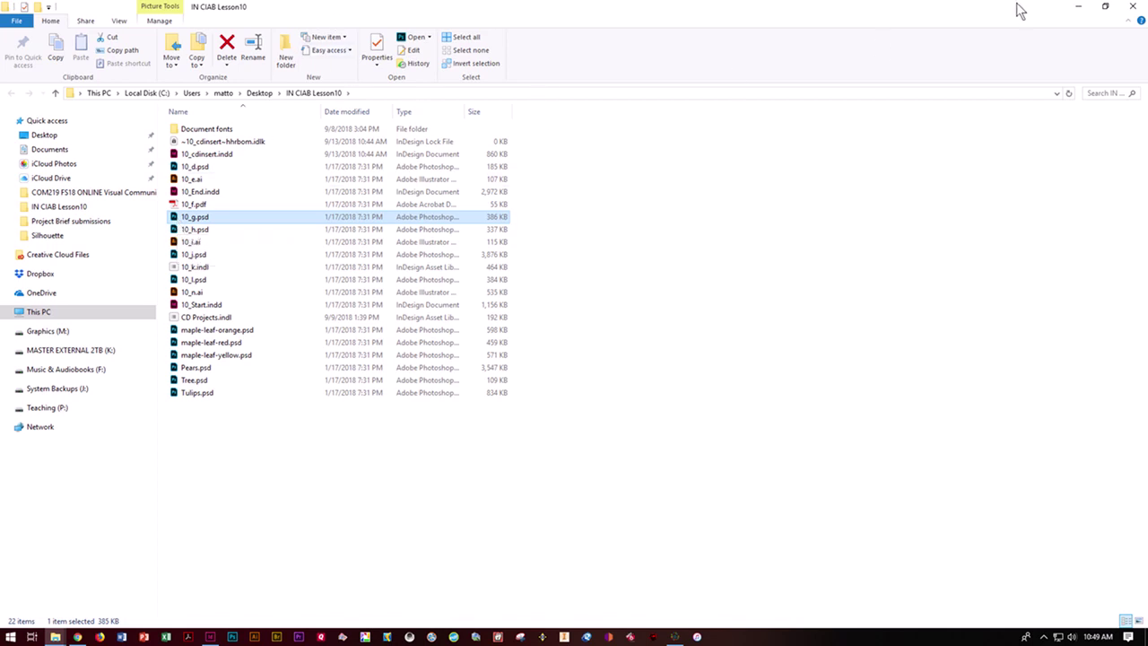
{"action": "left_click", "coordinate": [1134, 8]}
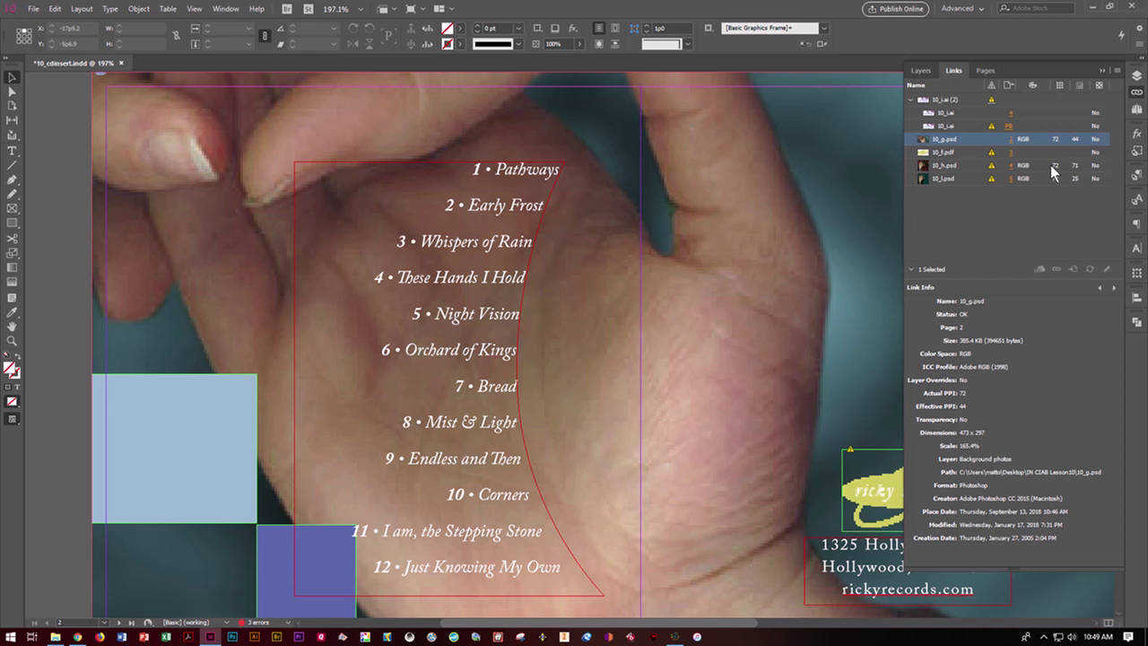
- Go to the 10_i.ai instance on the pasteboard of pages 5-7, update its link, and update all remaining modified links
{"action": "left_click", "coordinate": [958, 125]}
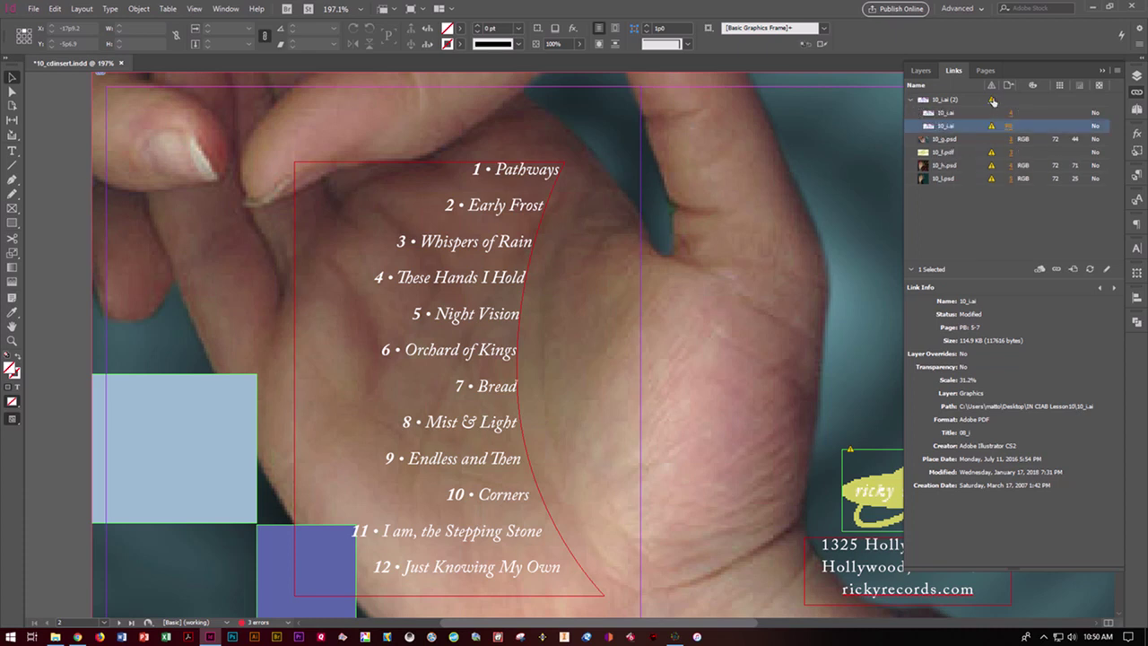
{"action": "mouse_move", "coordinate": [993, 102]}
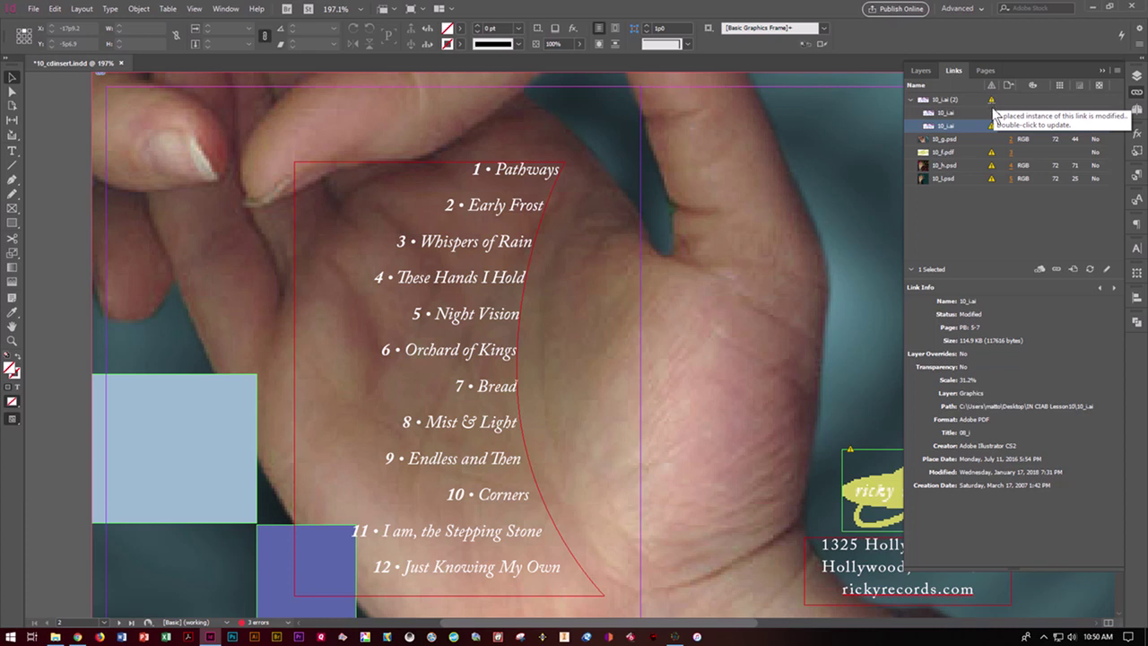
{"action": "left_click", "coordinate": [1074, 272]}
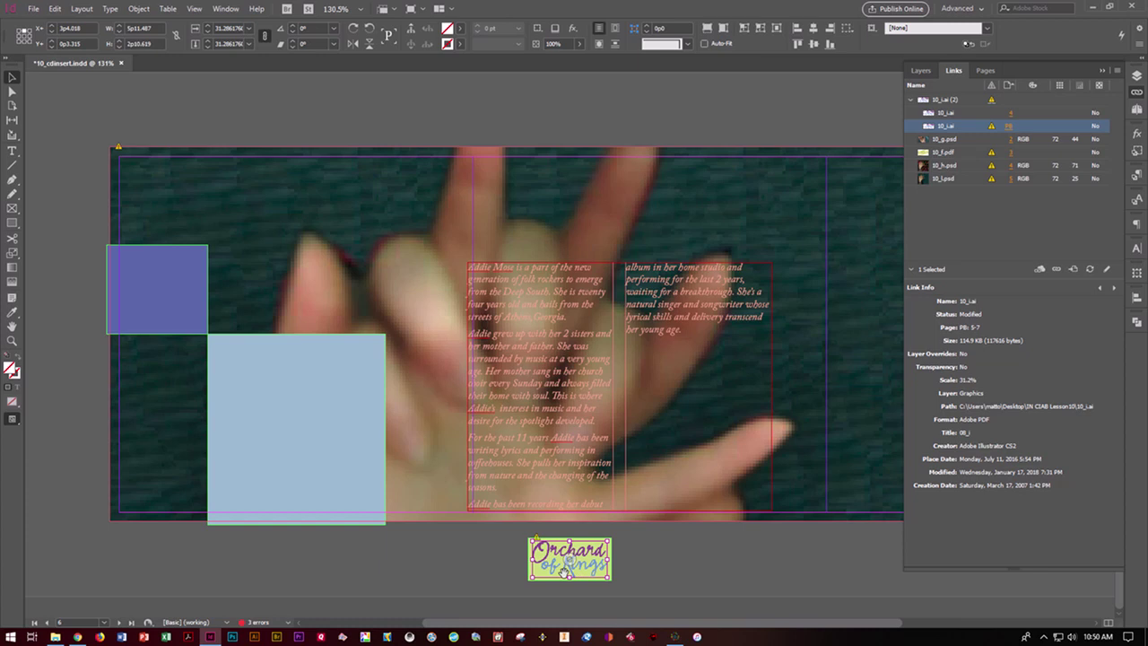
{"action": "left_click", "coordinate": [1091, 273]}
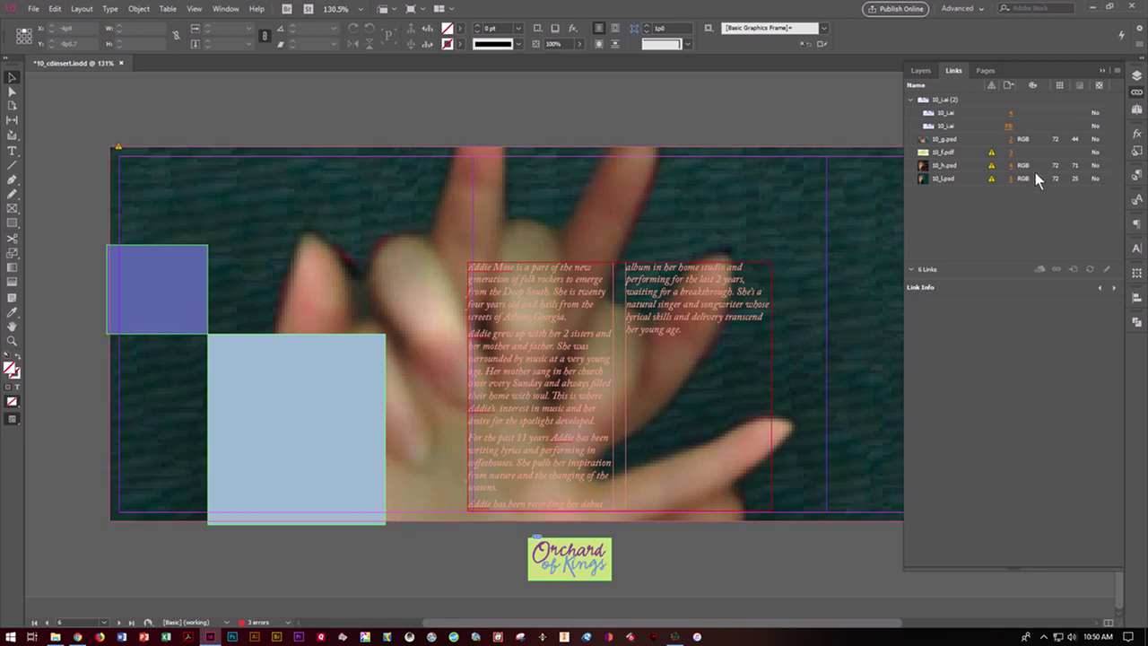
{"action": "left_click", "coordinate": [1117, 72]}
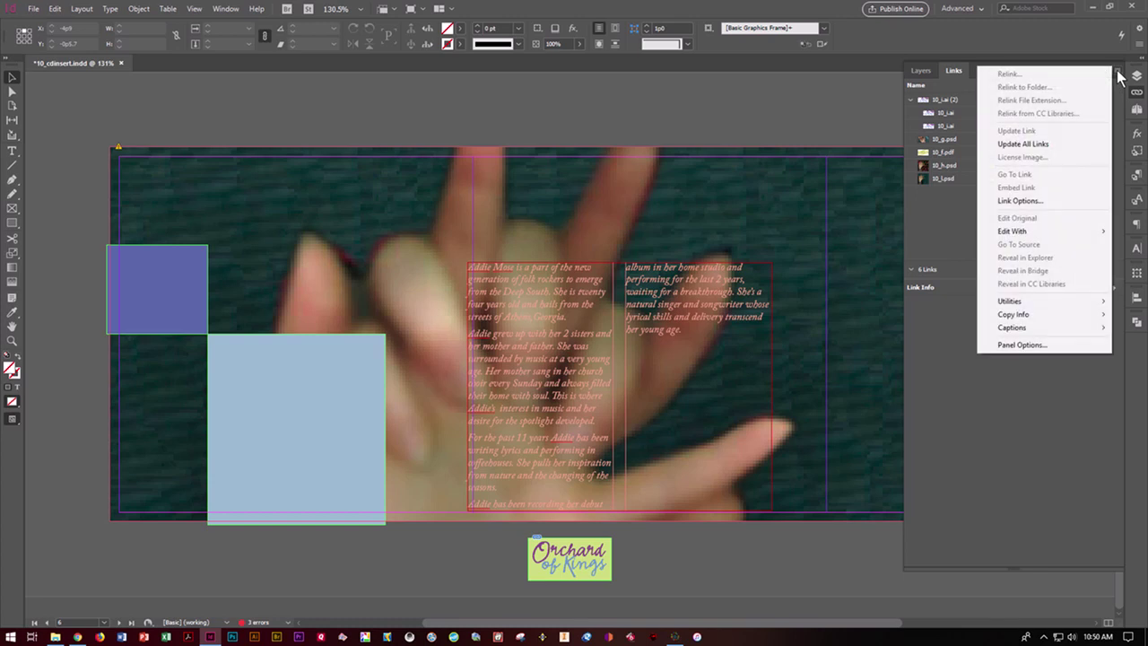
{"action": "left_click", "coordinate": [1035, 143]}
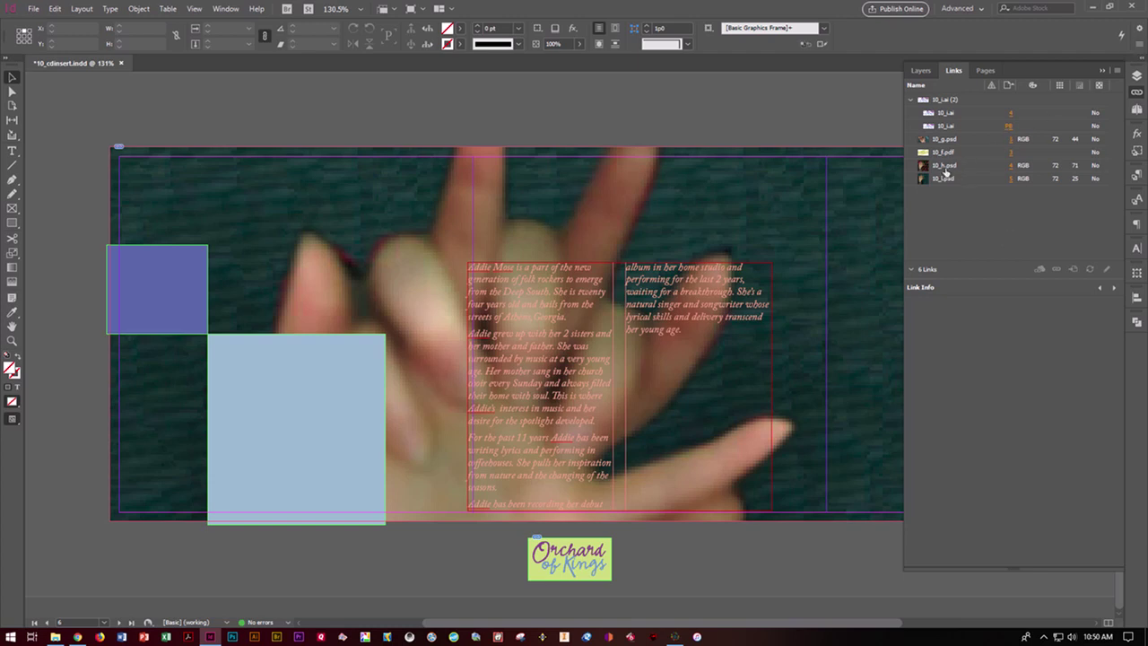
- Reveal the linked file 10_h.psd in Explorer and return to the CD insert in InDesign
{"action": "double_click", "coordinate": [942, 166]}
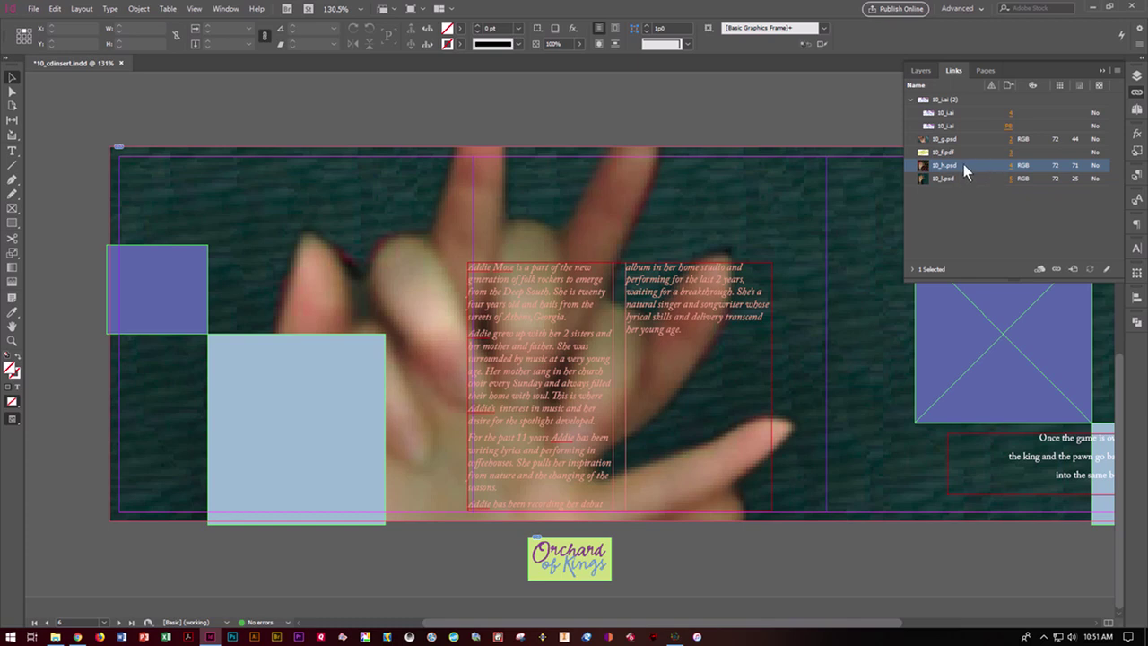
{"action": "double_click", "coordinate": [943, 167]}
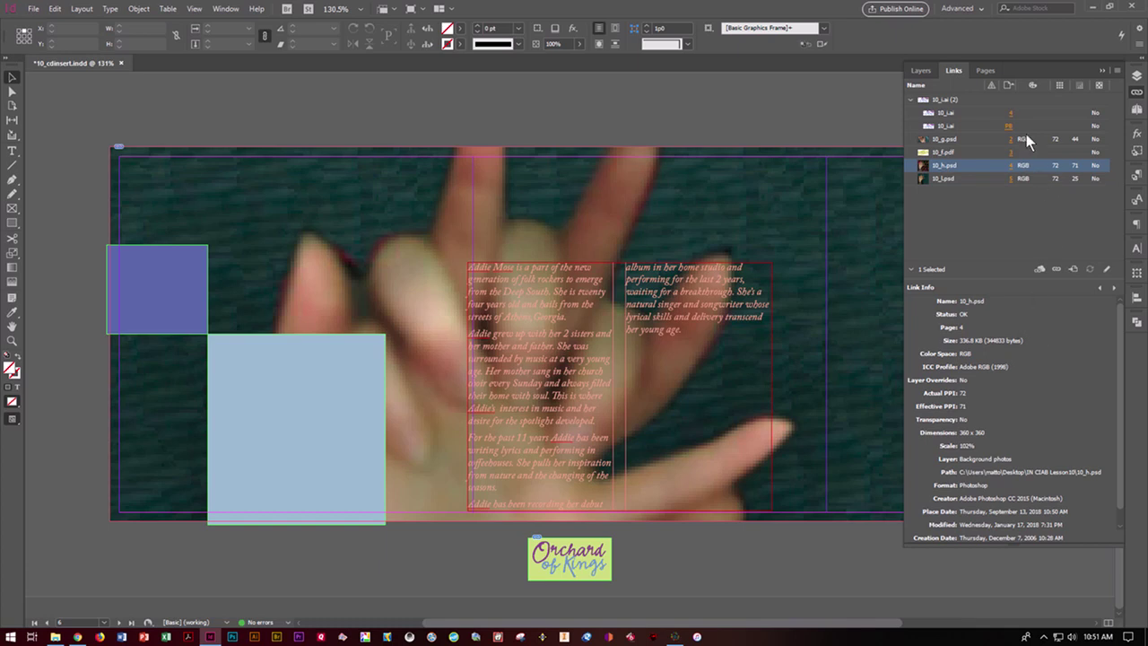
{"action": "left_click", "coordinate": [1117, 71]}
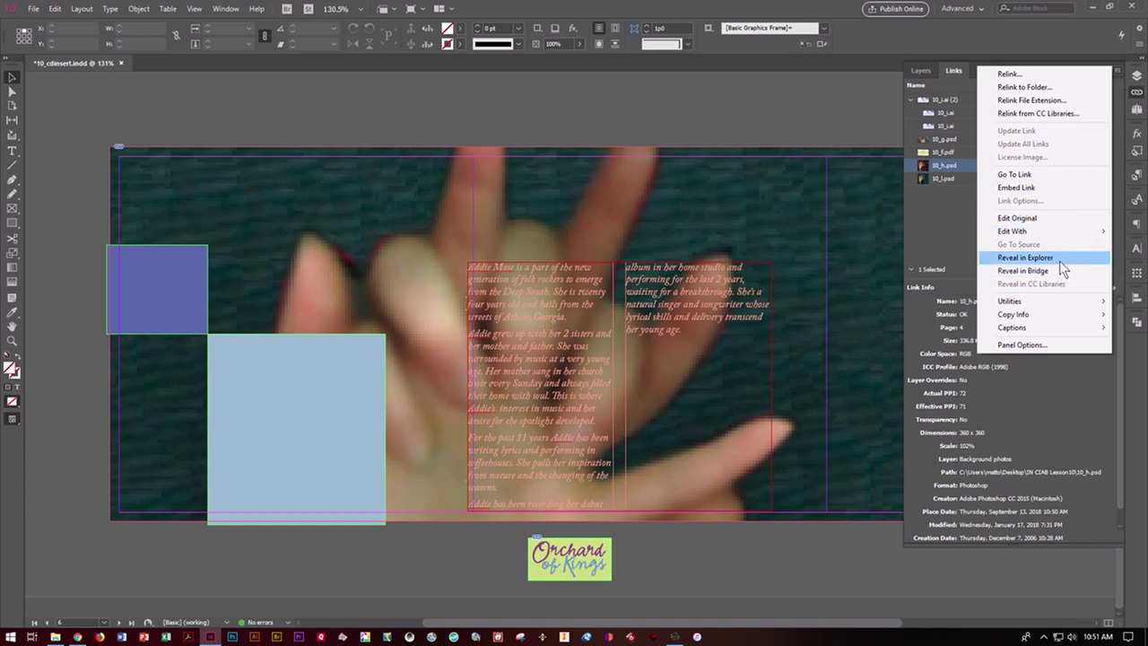
{"action": "left_click", "coordinate": [1059, 258]}
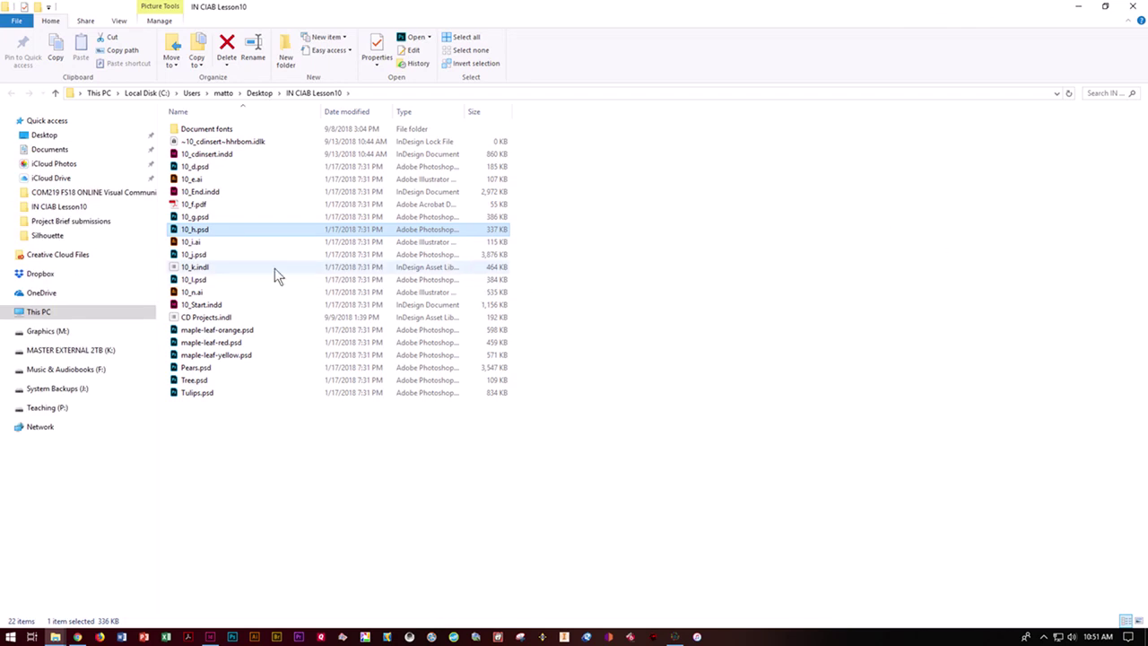
{"action": "left_click", "coordinate": [179, 256]}
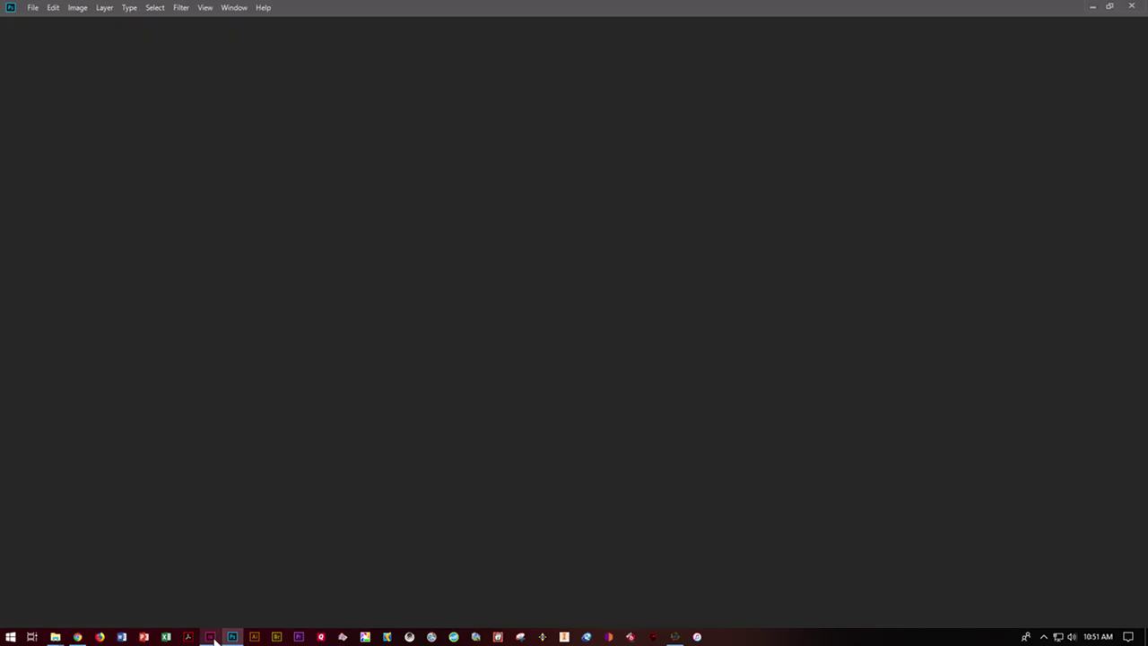
{"action": "left_click", "coordinate": [216, 639]}
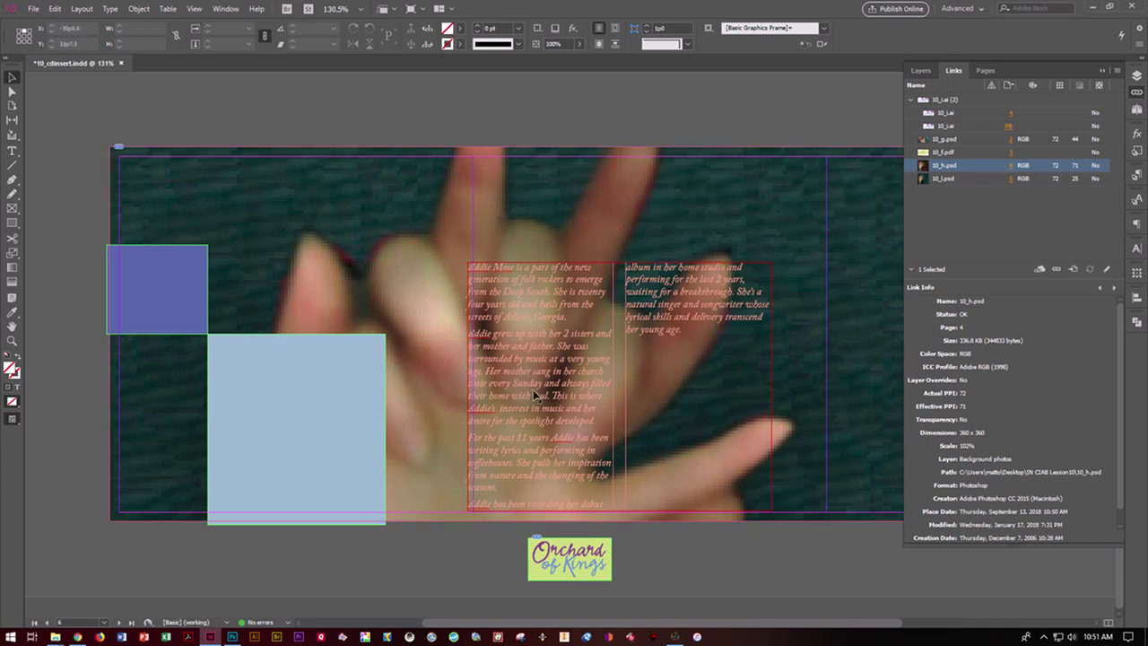
- Examine the document's display performance options and go to the front cover on page 4
{"action": "left_click", "coordinate": [195, 9]}
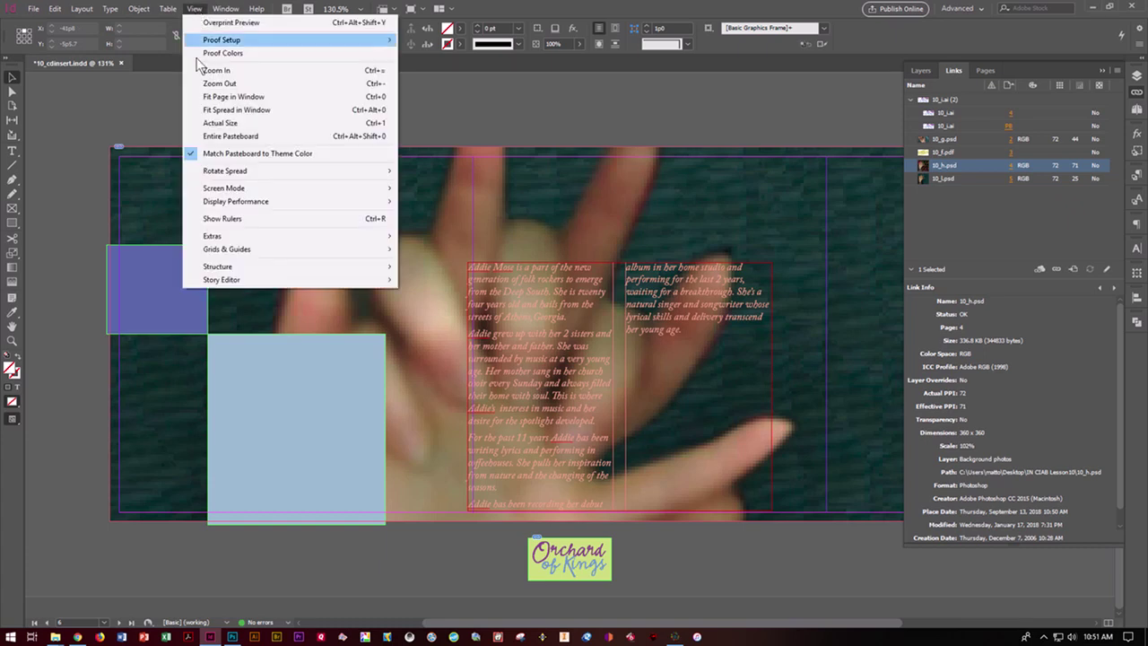
{"action": "mouse_move", "coordinate": [221, 206]}
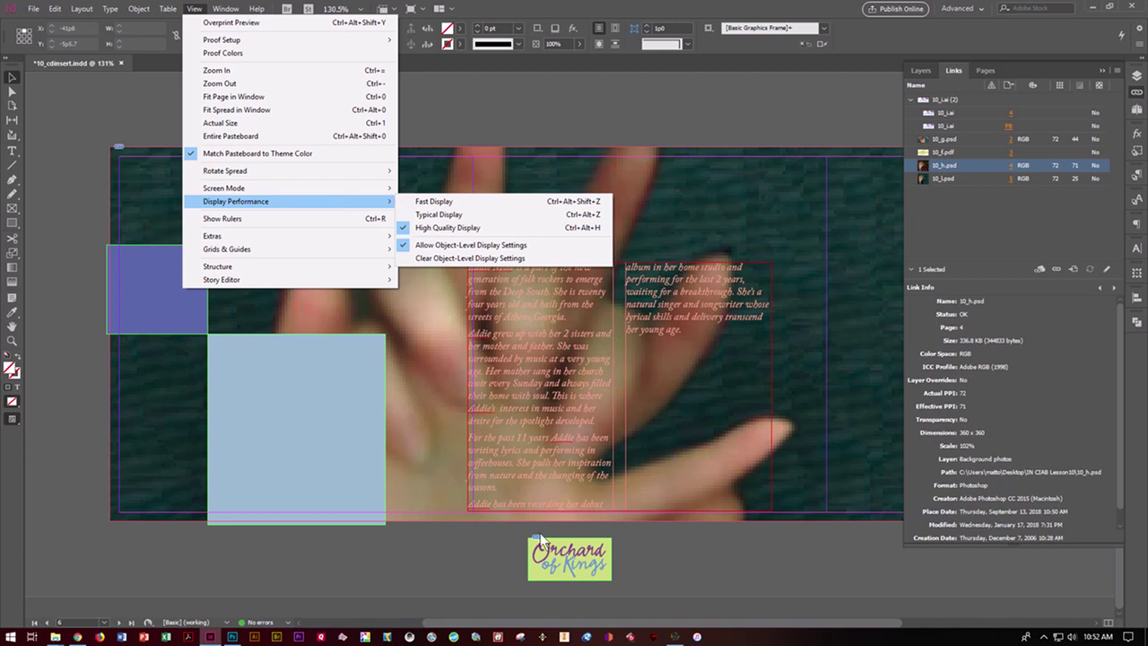
{"action": "left_click_drag", "start_coordinate": [562, 623], "coordinate": [752, 621]}
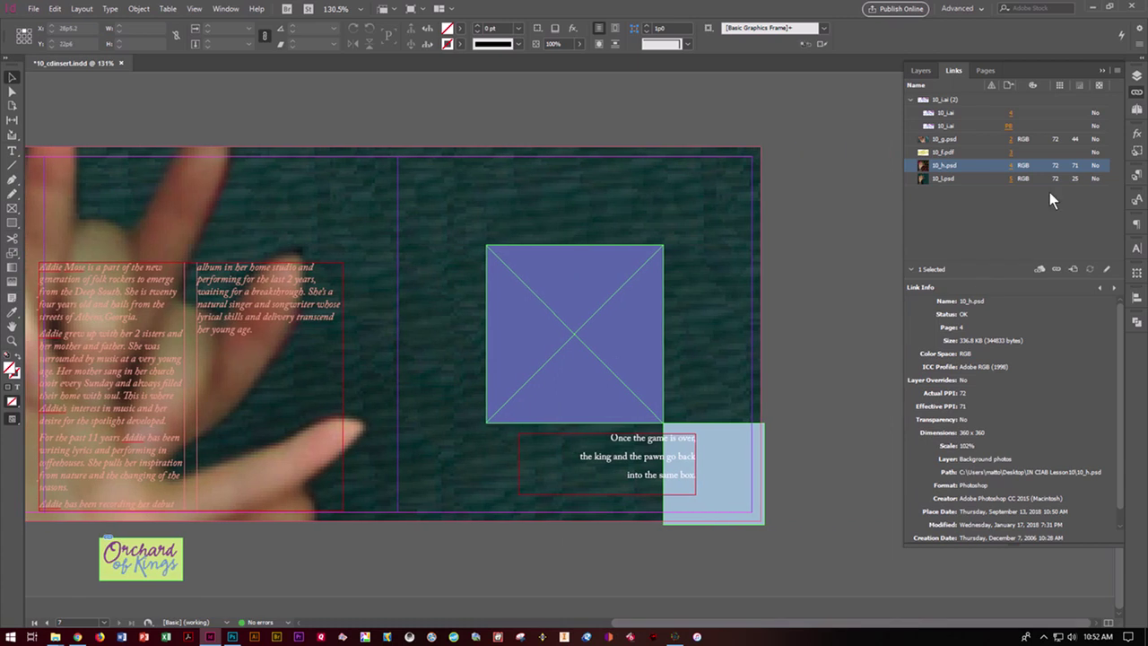
{"action": "left_click", "coordinate": [981, 71]}
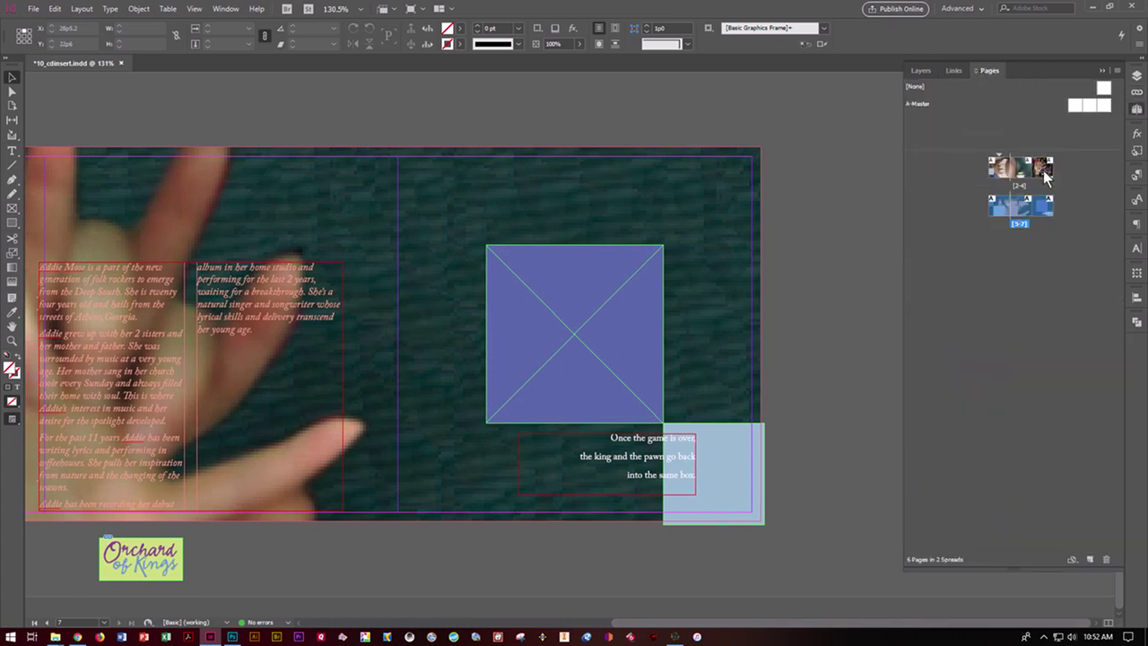
{"action": "double_click", "coordinate": [1041, 176]}
- Set the object-level display performance of the Orchard of Kings logo on the front cover
{"action": "right_click", "coordinate": [676, 357]}
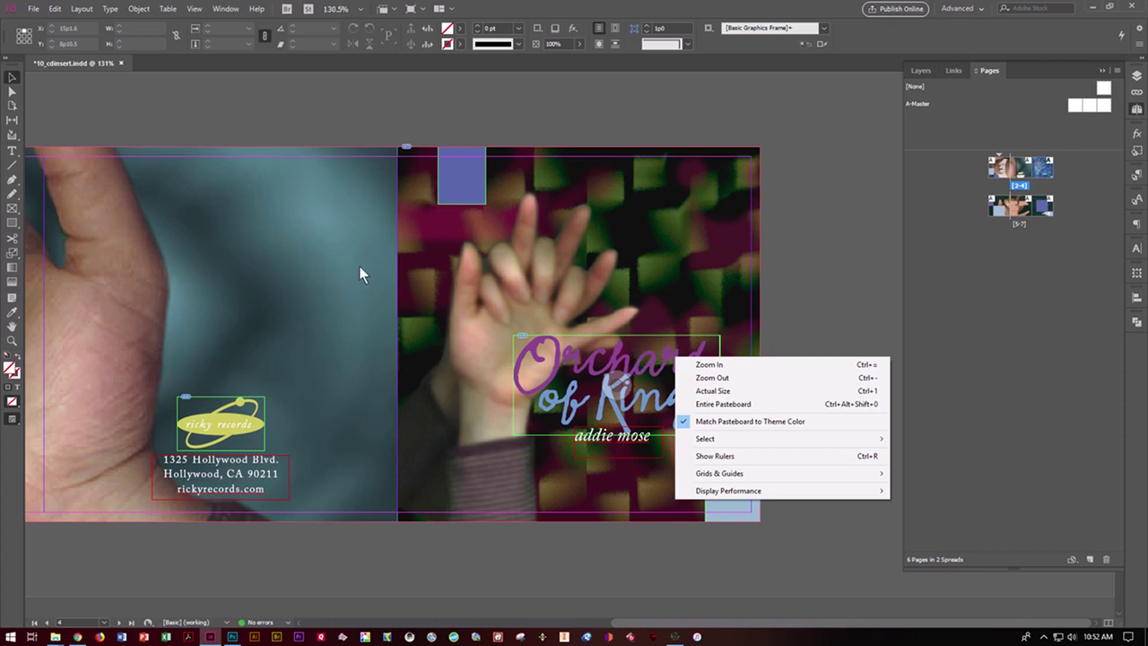
{"action": "left_click", "coordinate": [591, 373]}
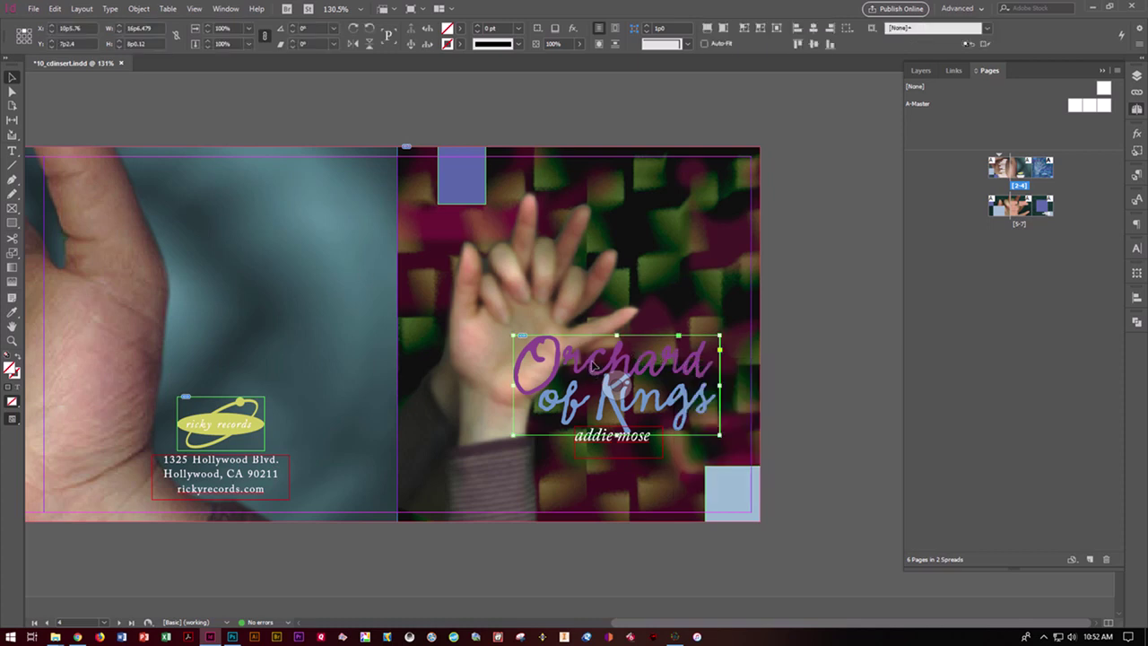
{"action": "right_click", "coordinate": [593, 365]}
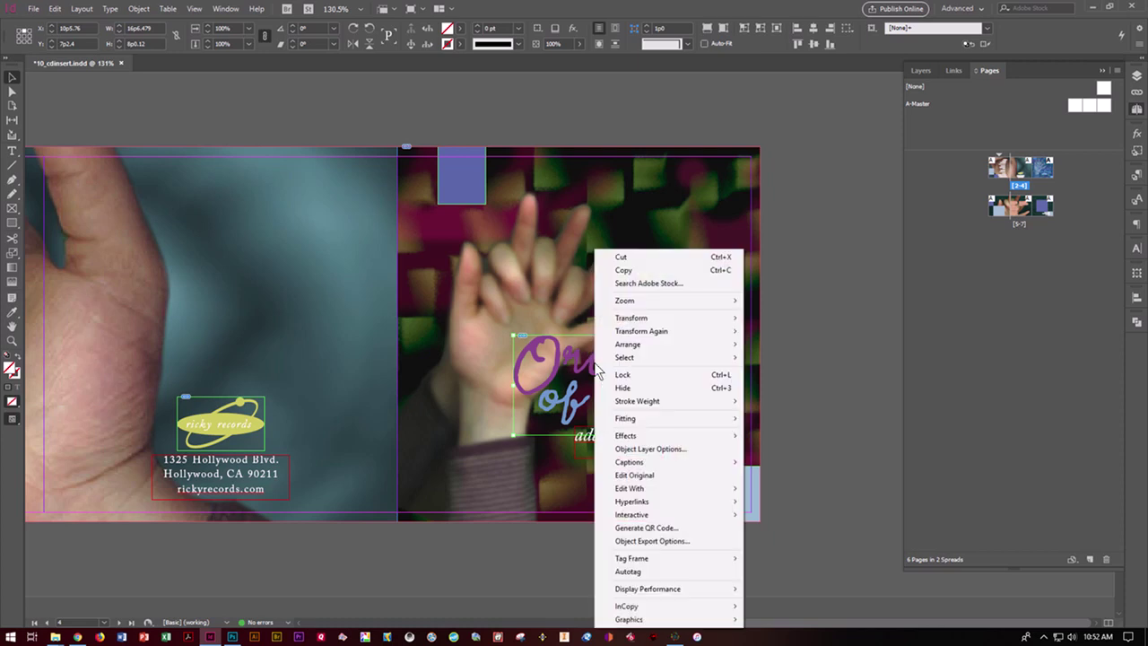
{"action": "mouse_move", "coordinate": [747, 589]}
{"action": "left_click", "coordinate": [781, 616]}
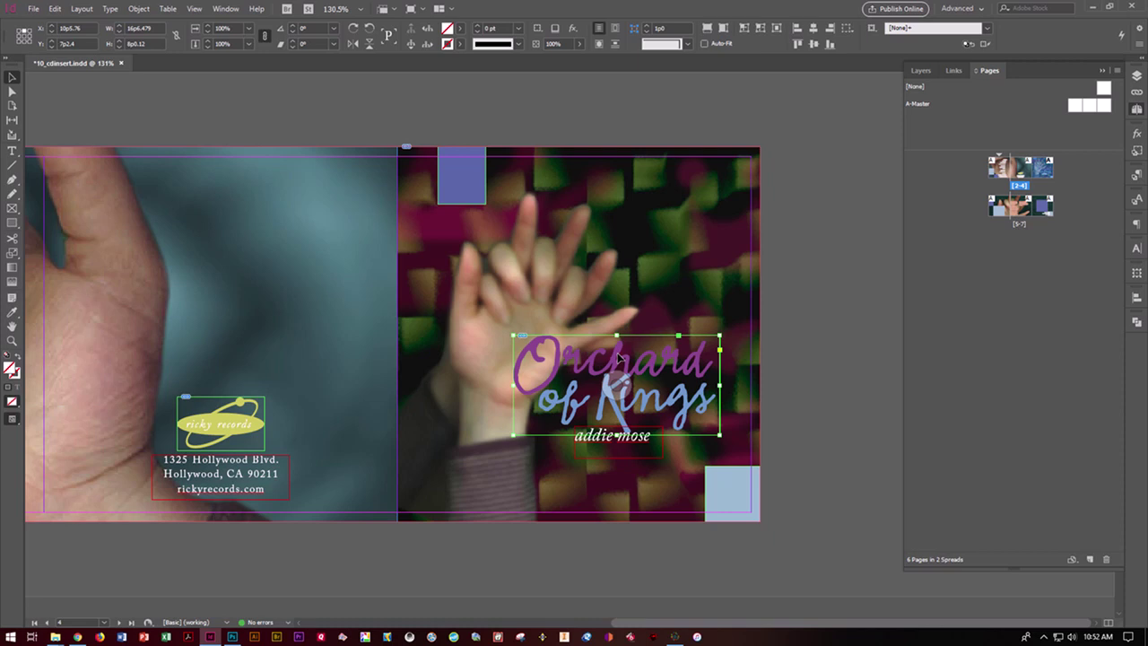
- Check the logo's entry among the linked files, and look over the second spread from page 5 to page 7
{"action": "left_click", "coordinate": [952, 72]}
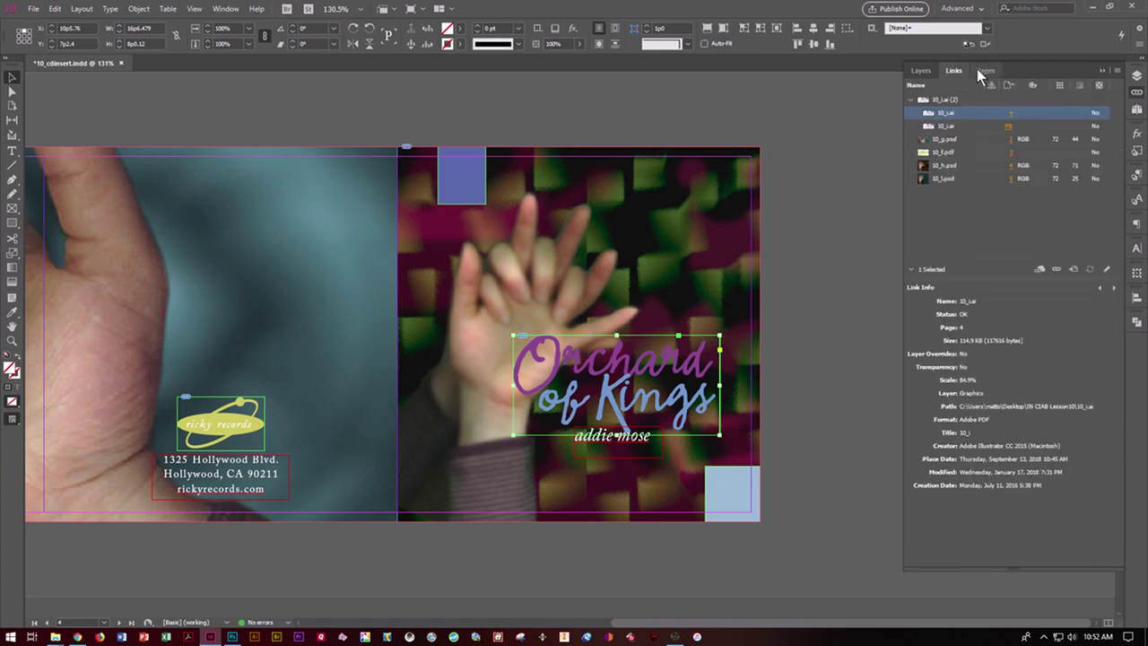
{"action": "left_click", "coordinate": [983, 71]}
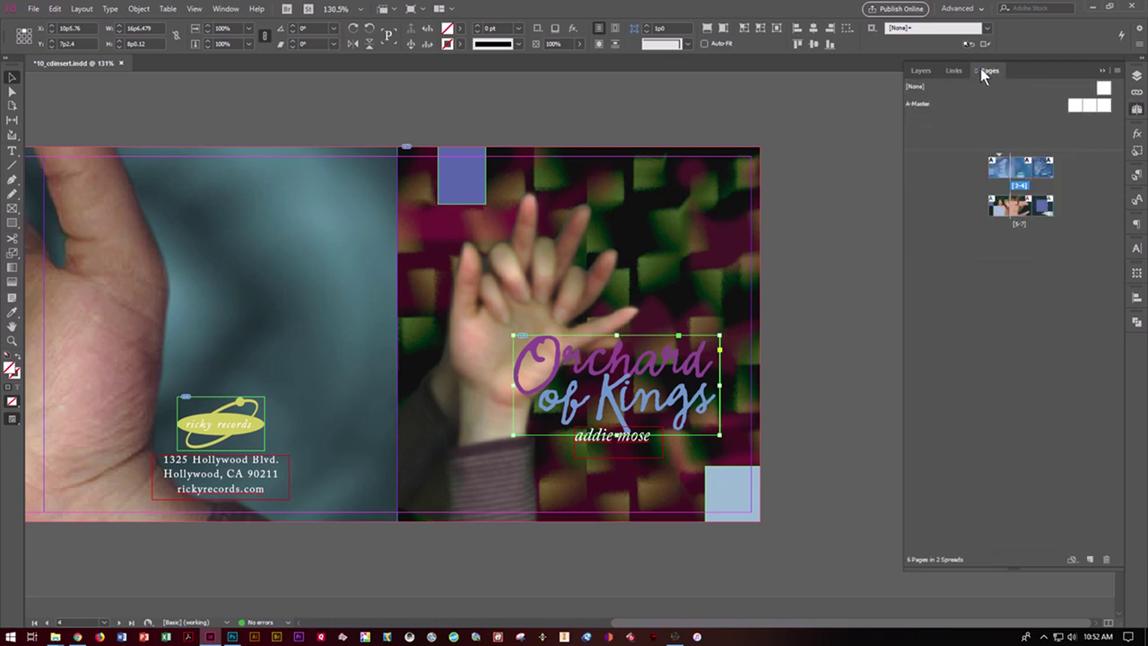
{"action": "double_click", "coordinate": [1013, 208]}
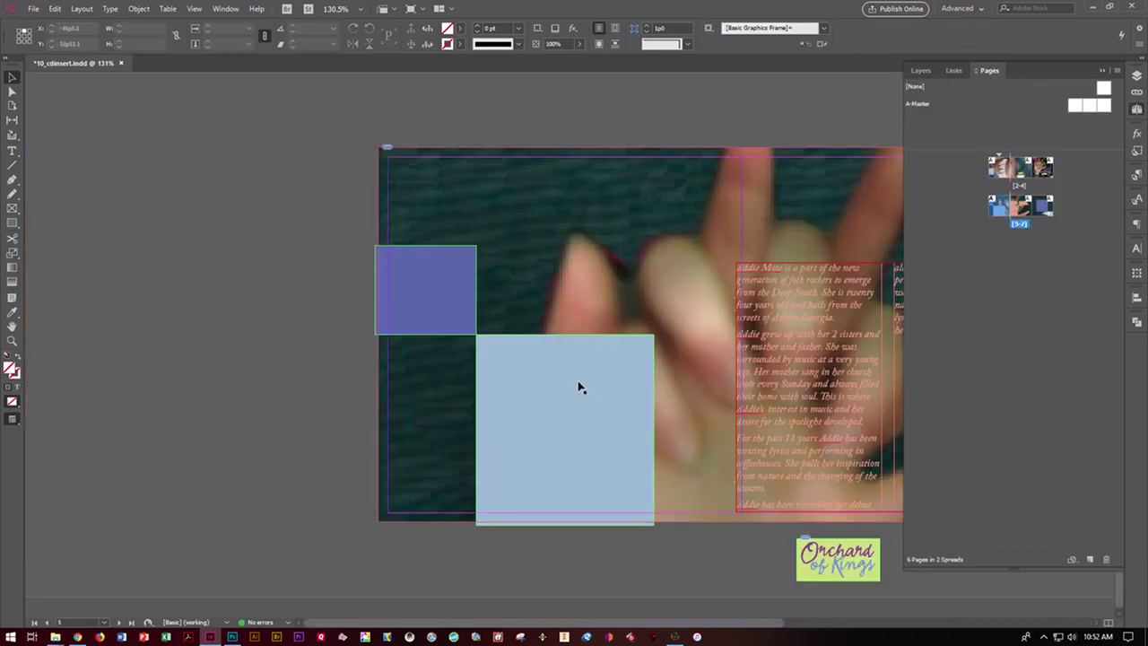
{"action": "scroll", "coordinate": [579, 388], "scroll_direction": "up", "scroll_amount": 1}
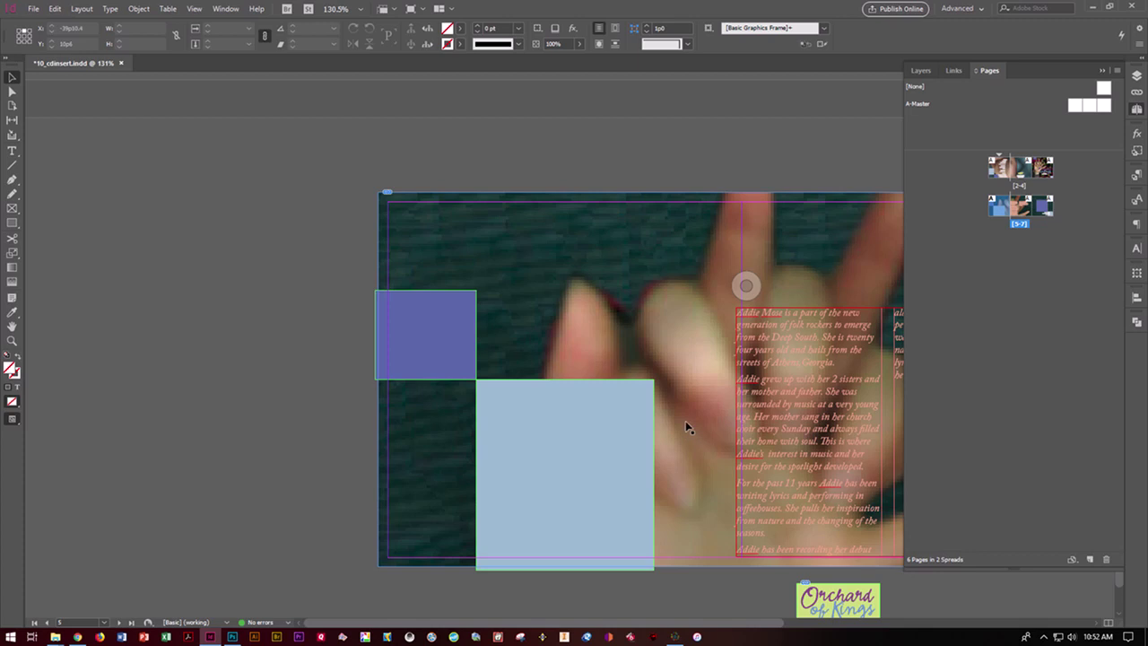
{"action": "double_click", "coordinate": [1028, 213]}
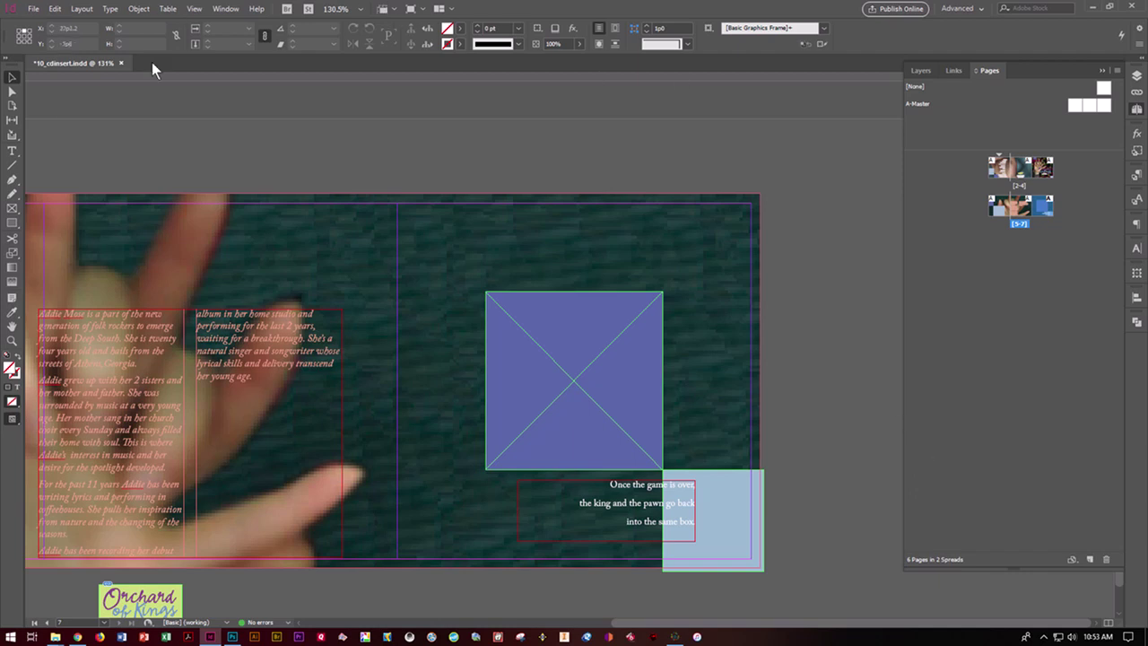
- Place the image Pears.psd on page 7, starting near the upper-left corner of the purple square
{"action": "left_click", "coordinate": [33, 9]}
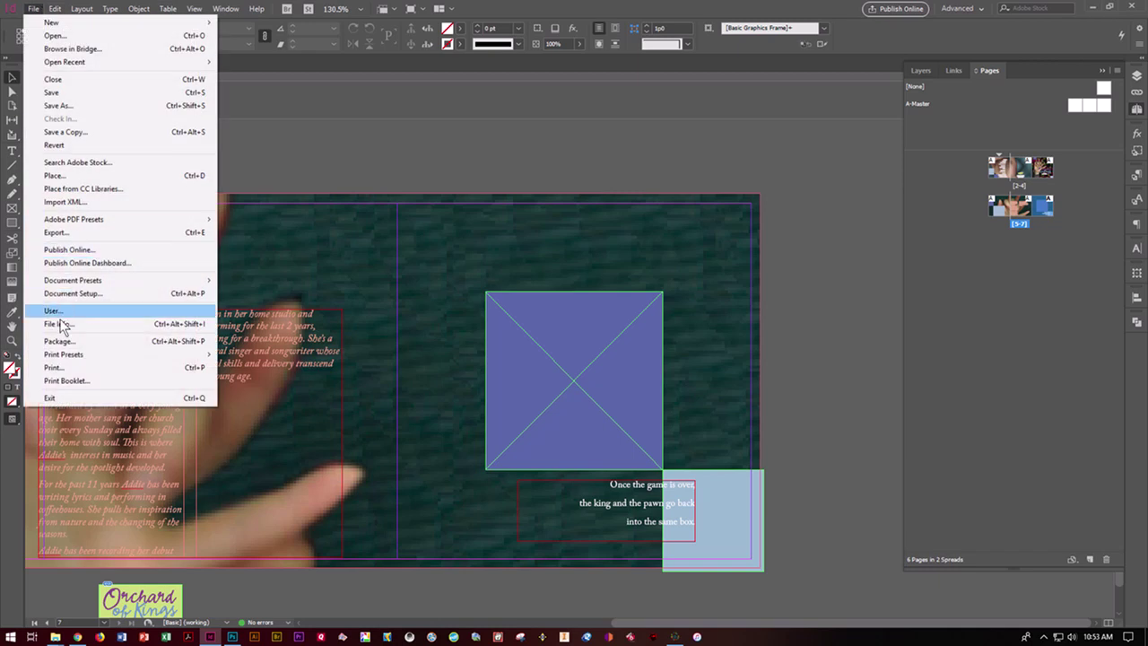
{"action": "left_click", "coordinate": [72, 176]}
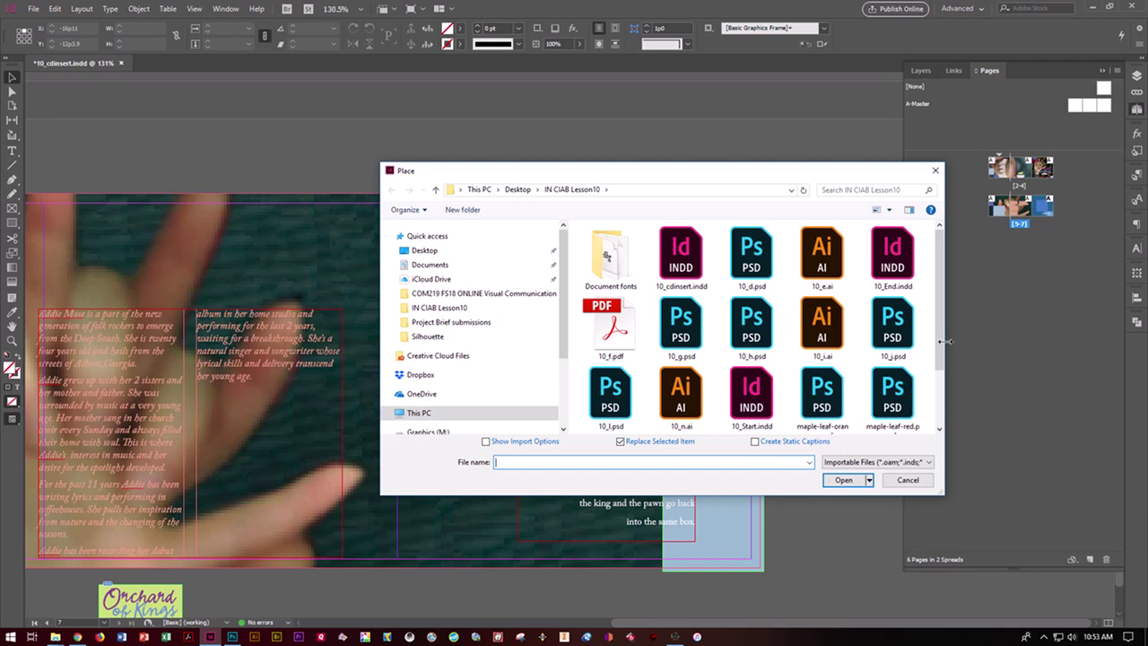
{"action": "left_click_drag", "start_coordinate": [937, 342], "coordinate": [938, 422]}
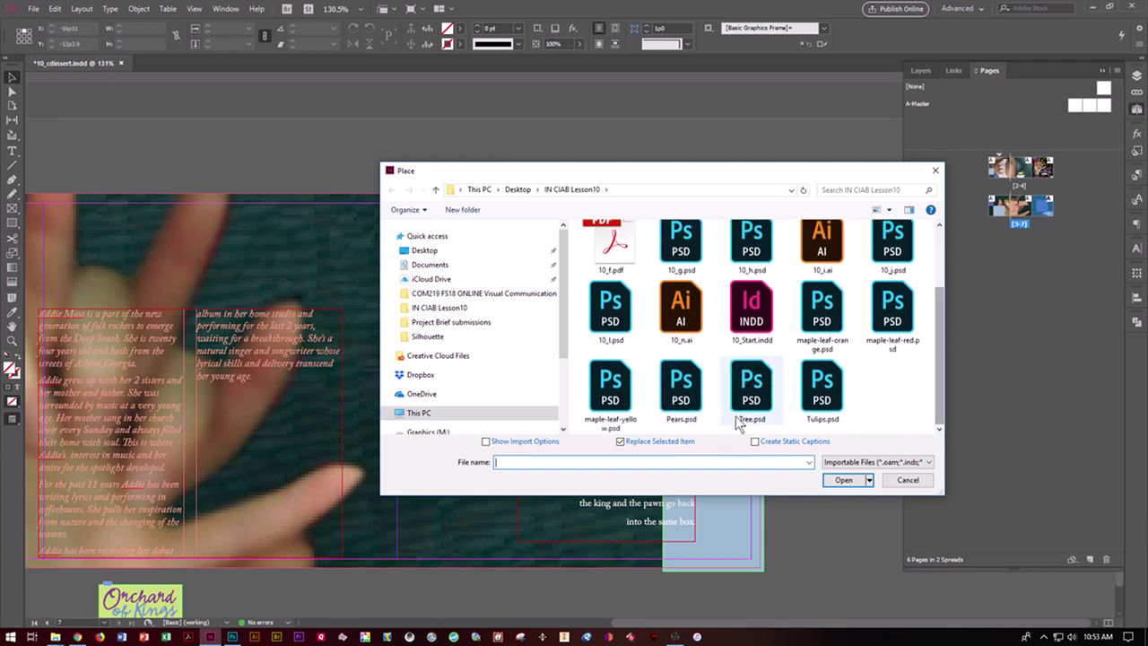
{"action": "double_click", "coordinate": [682, 386]}
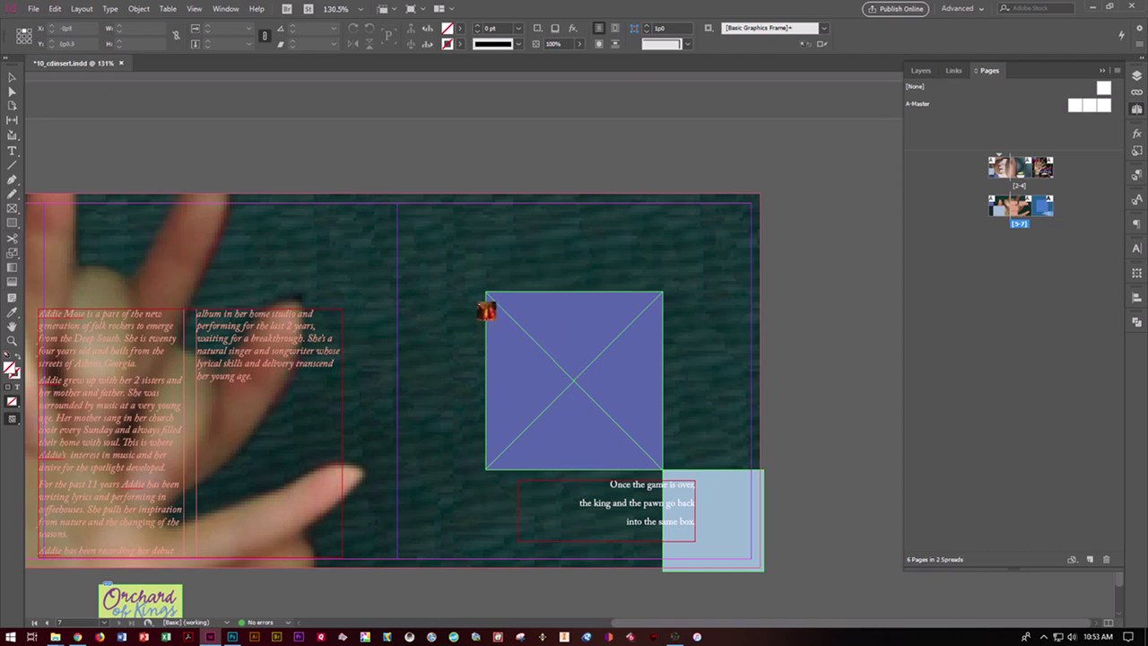
{"action": "left_click", "coordinate": [477, 303]}
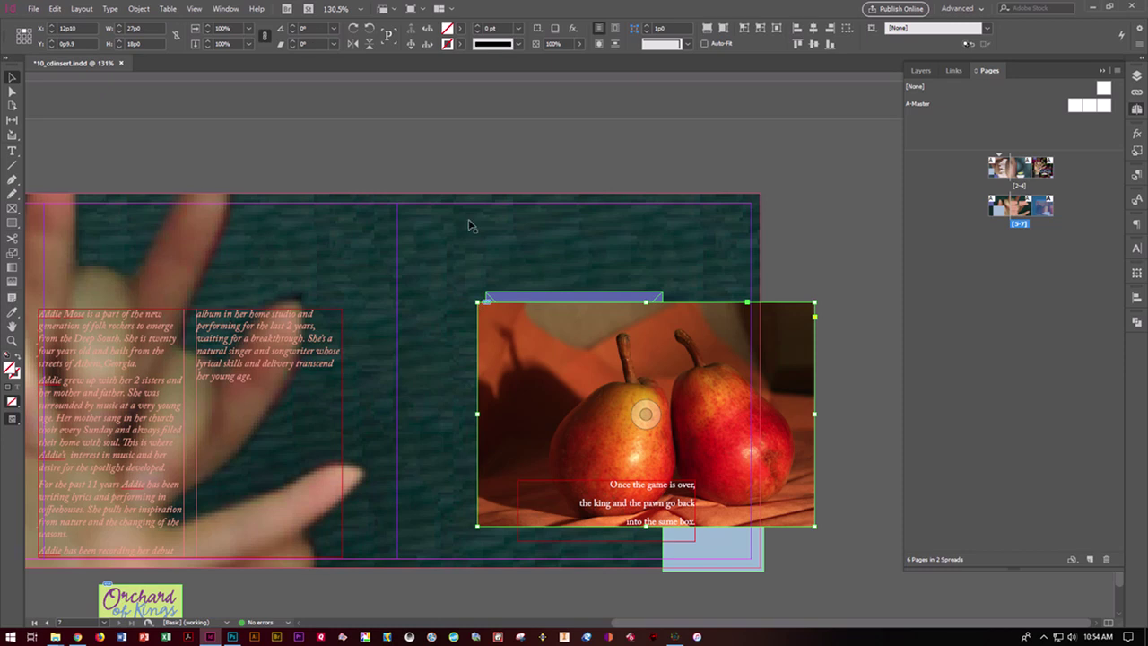
- Apply a clipping path to the pears image using the Photoshop path Two Pears
{"action": "left_click", "coordinate": [139, 9]}
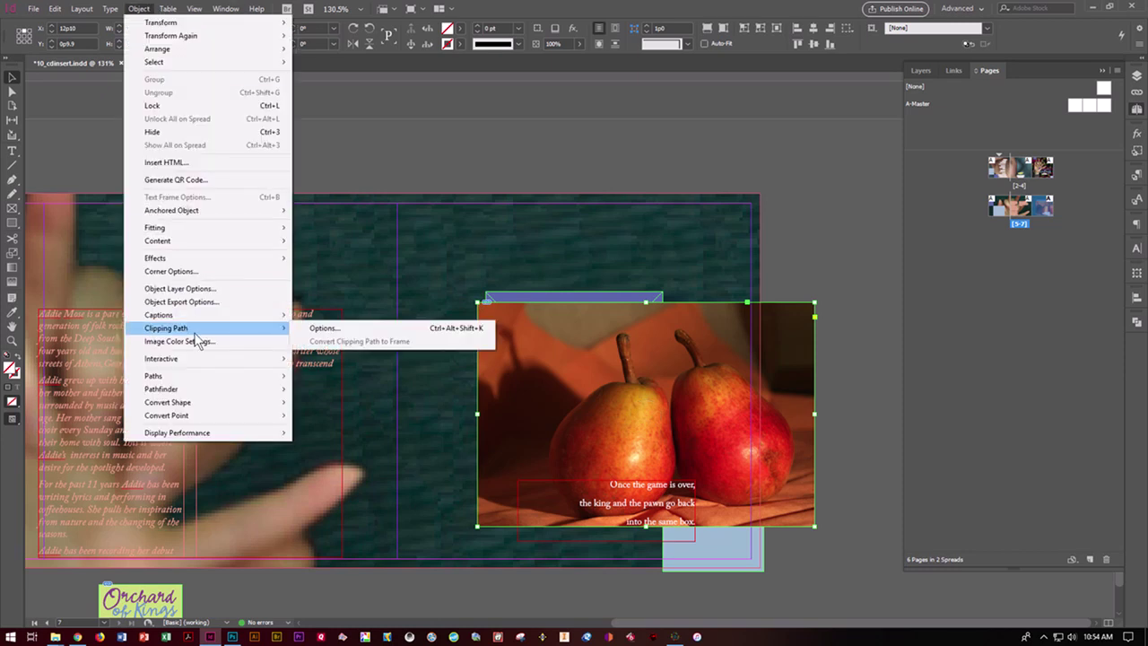
{"action": "left_click", "coordinate": [323, 328]}
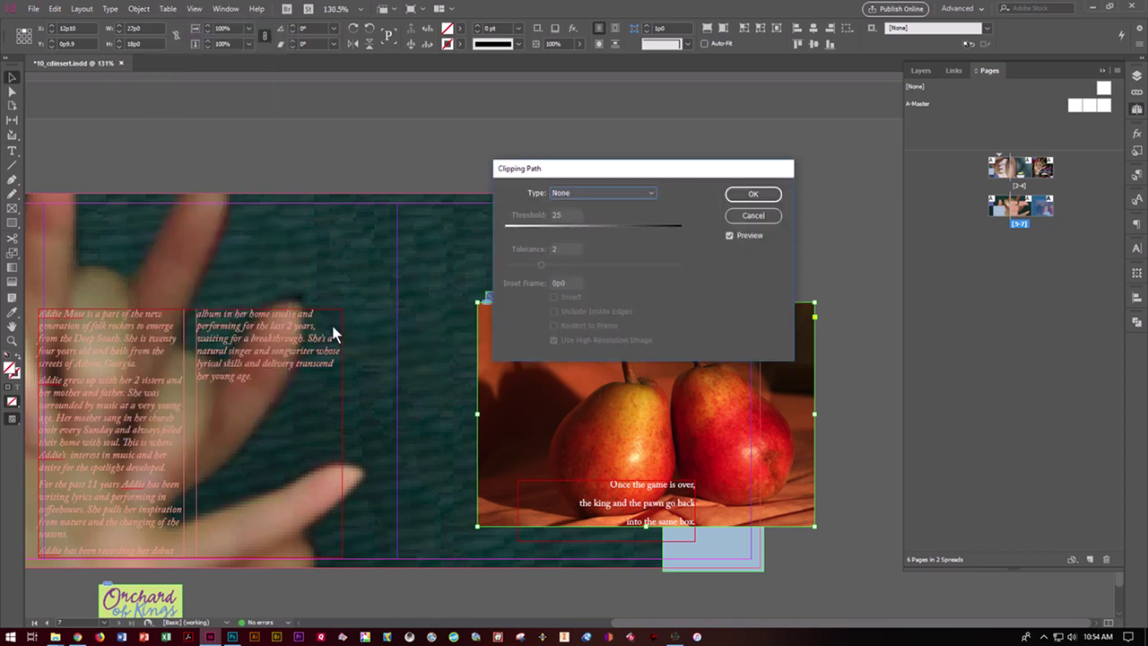
{"action": "left_click", "coordinate": [600, 193]}
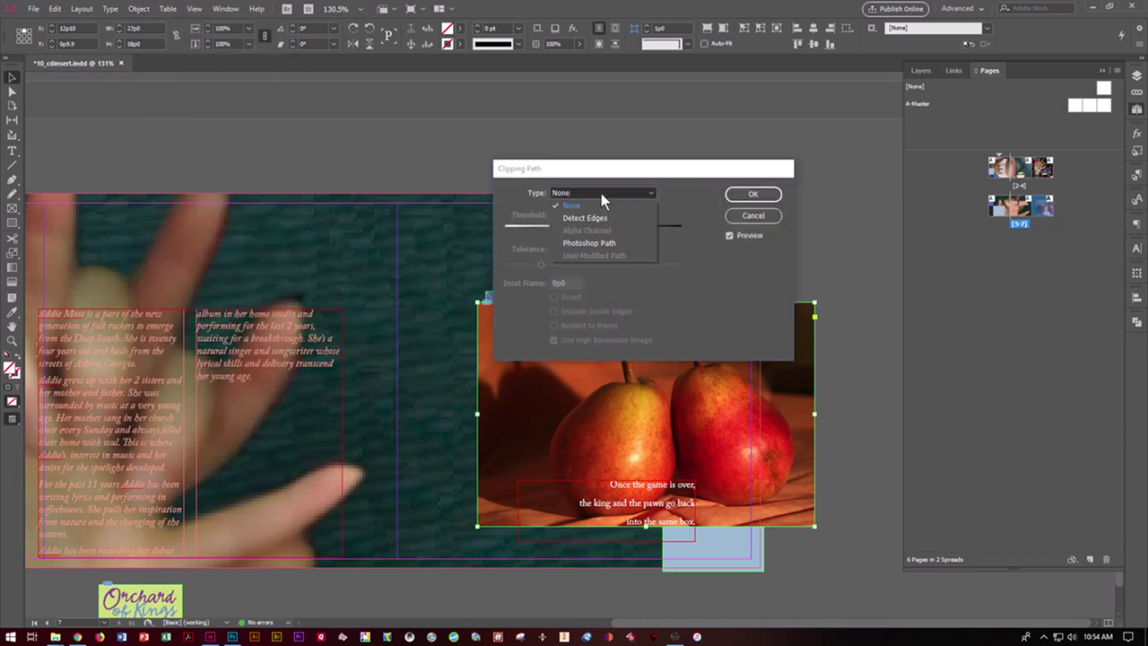
{"action": "left_click", "coordinate": [613, 241]}
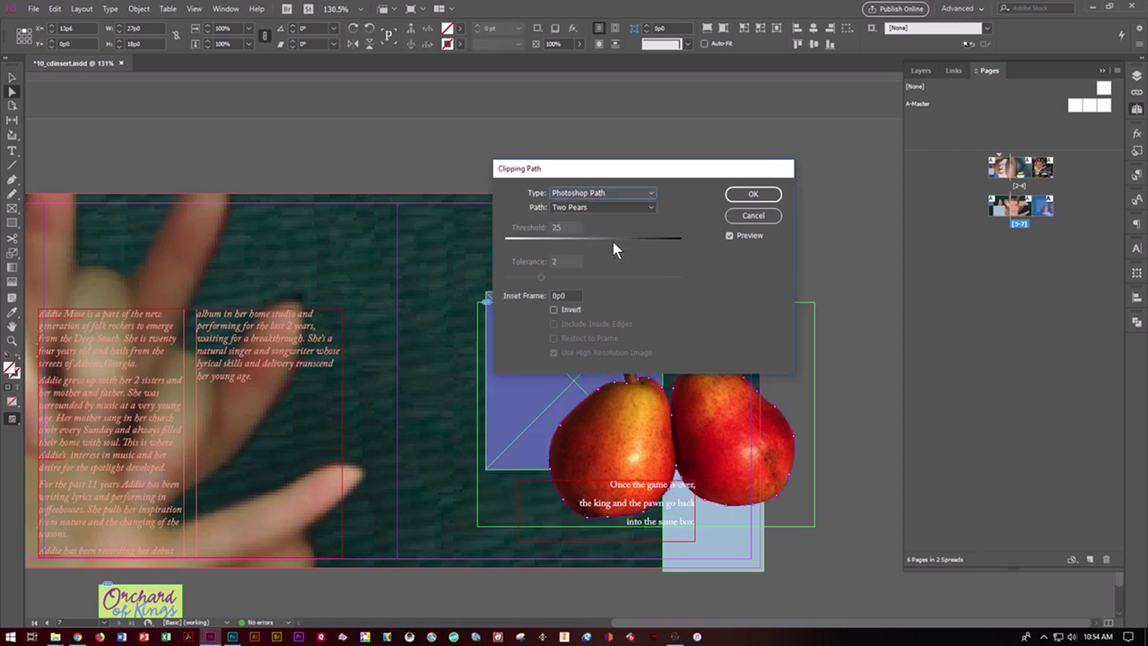
{"action": "left_click_drag", "start_coordinate": [649, 171], "coordinate": [389, 138]}
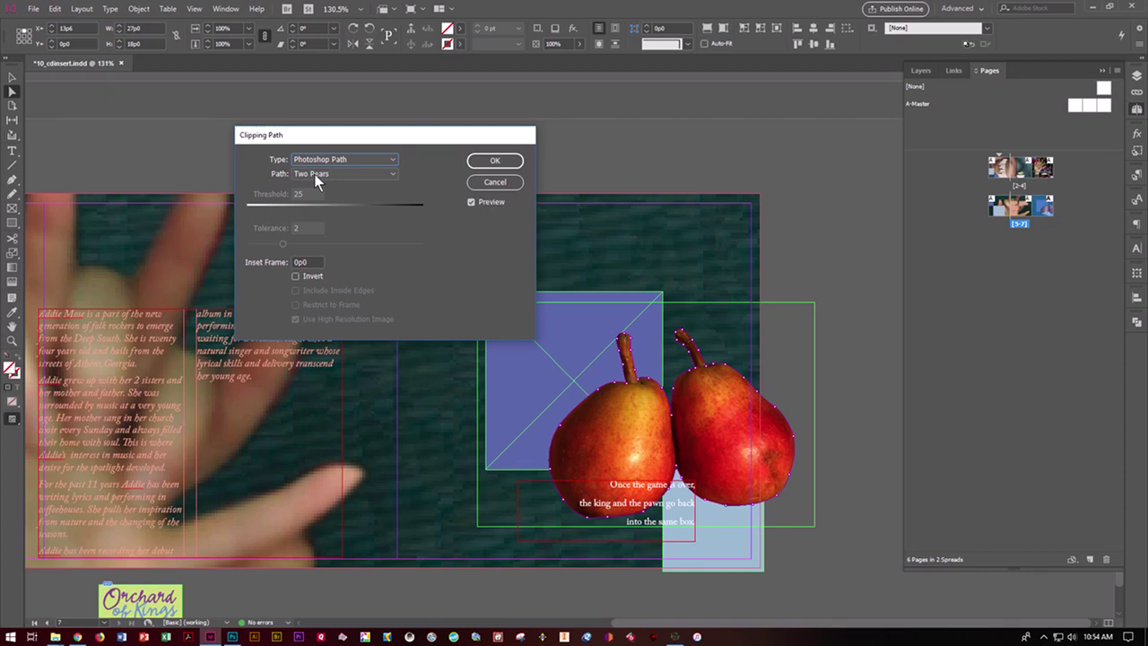
{"action": "left_click", "coordinate": [489, 163]}
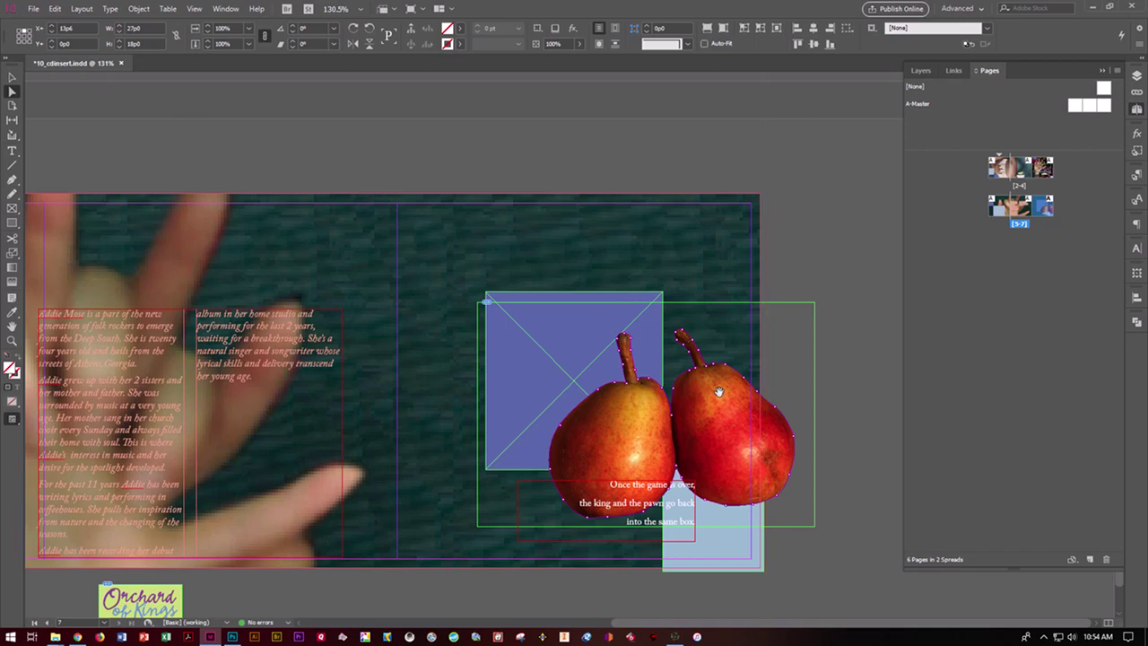
- Scale the pears image to about 65% within its frame and position both pears over the lower part of the purple square
{"action": "left_click", "coordinate": [810, 431]}
{"action": "left_click", "coordinate": [11, 79]}
{"action": "left_click_drag", "start_coordinate": [708, 382], "coordinate": [622, 325]}
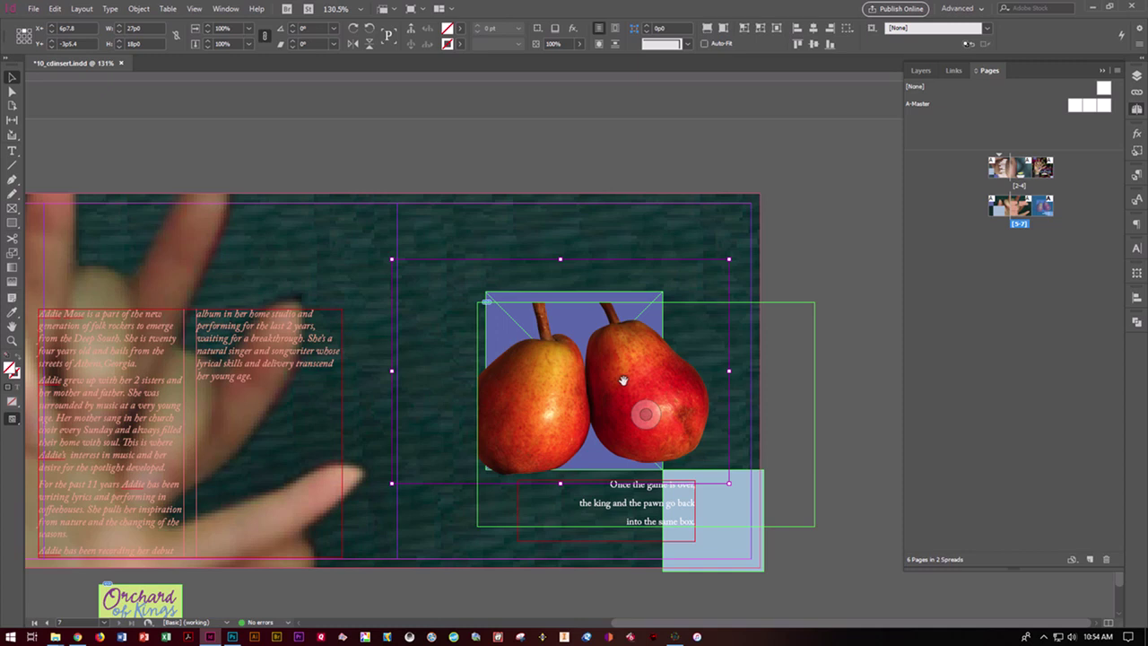
{"action": "left_click_drag", "start_coordinate": [627, 376], "coordinate": [673, 374]}
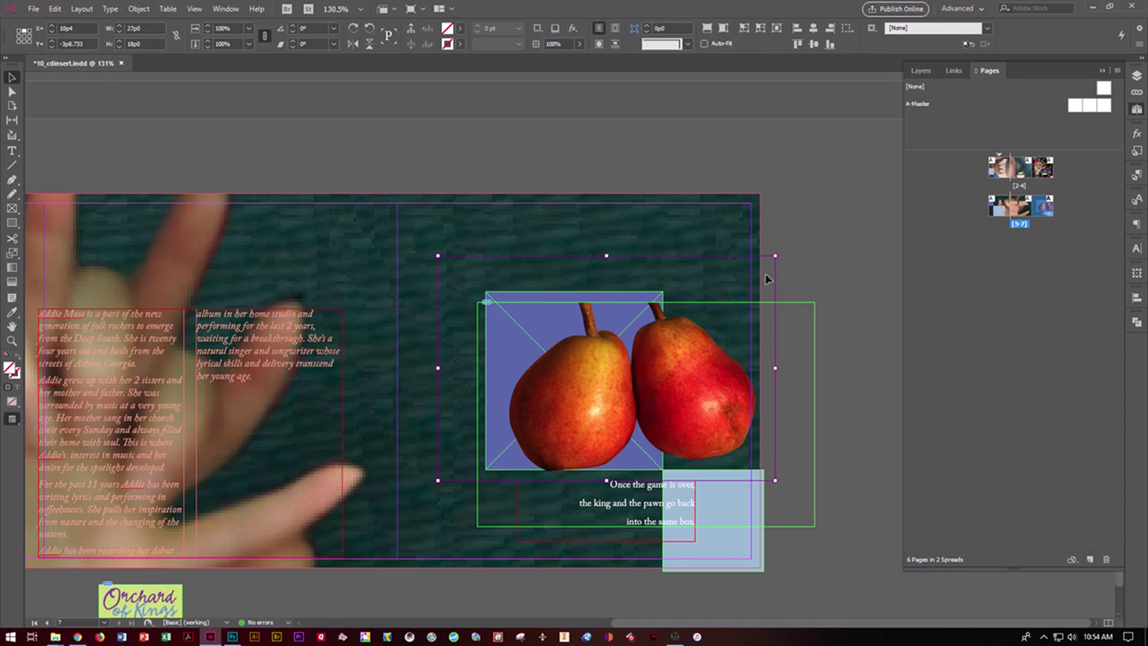
{"action": "left_click_drag", "start_coordinate": [776, 255], "coordinate": [658, 346]}
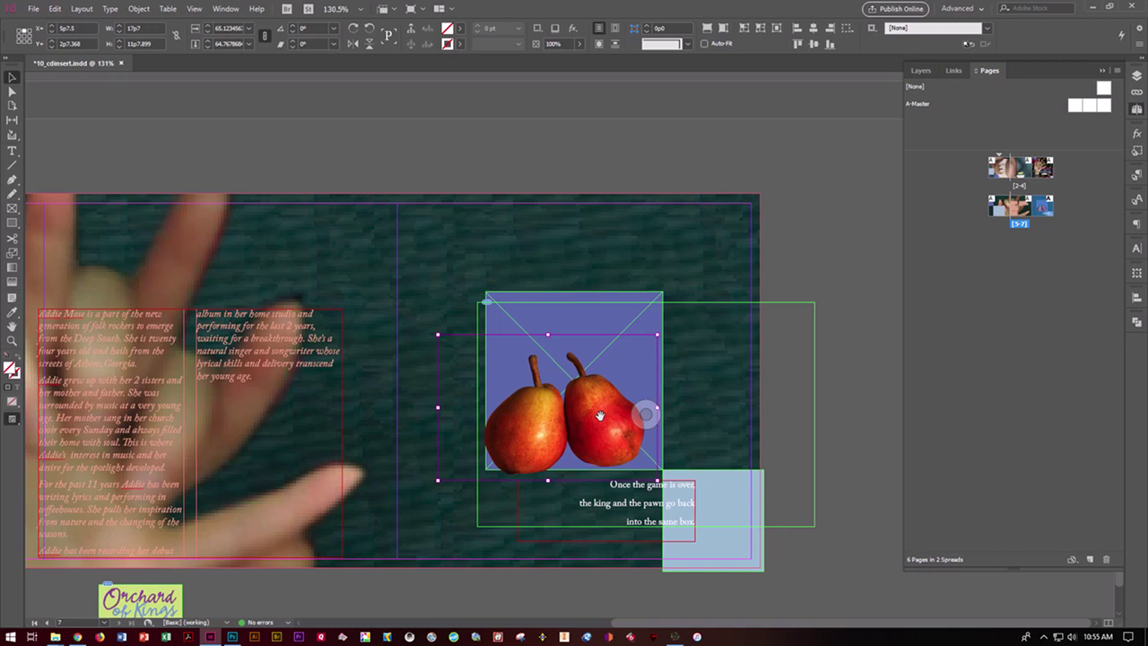
{"action": "left_click_drag", "start_coordinate": [600, 414], "coordinate": [620, 405]}
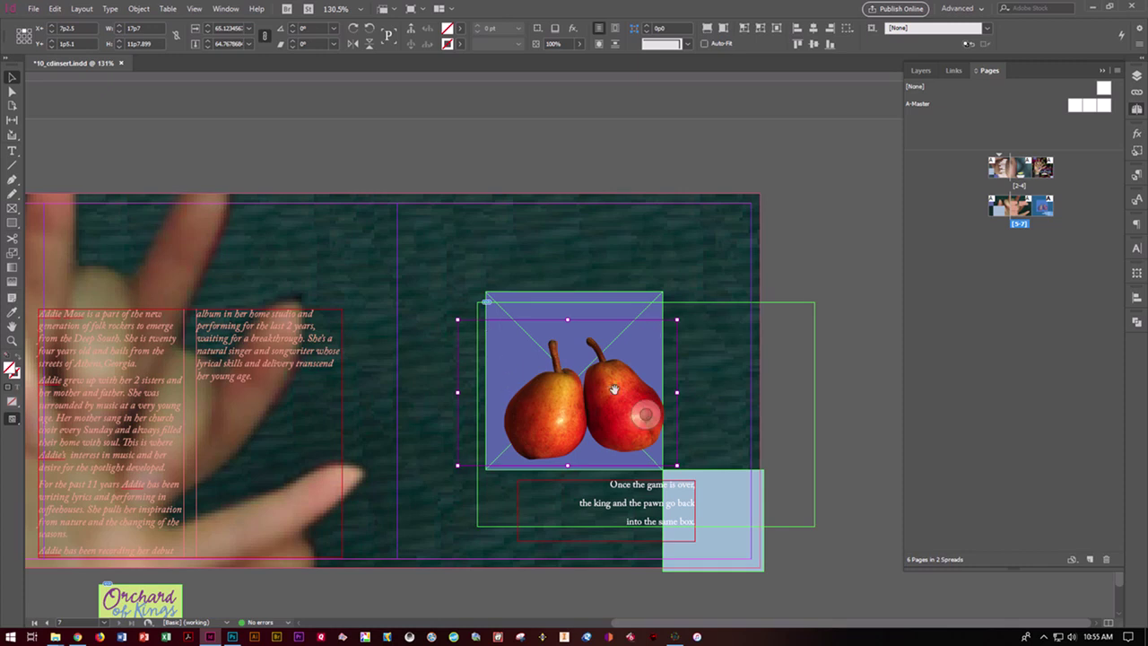
- Fit the frame of the two pears to its content
{"action": "left_click", "coordinate": [139, 10]}
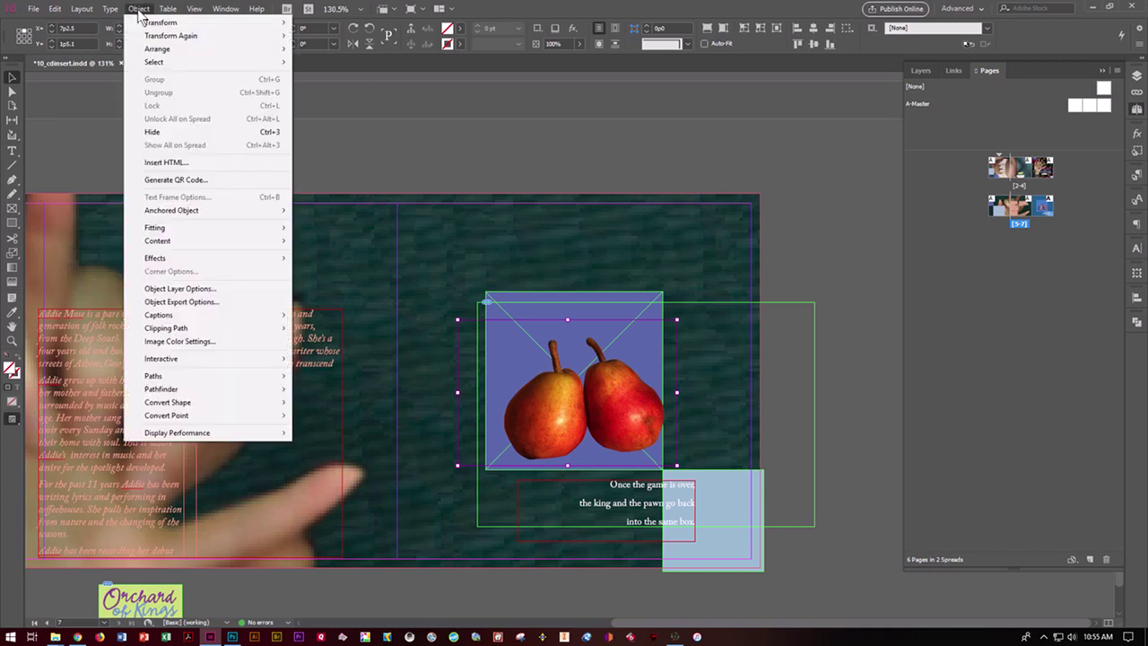
{"action": "mouse_move", "coordinate": [166, 230]}
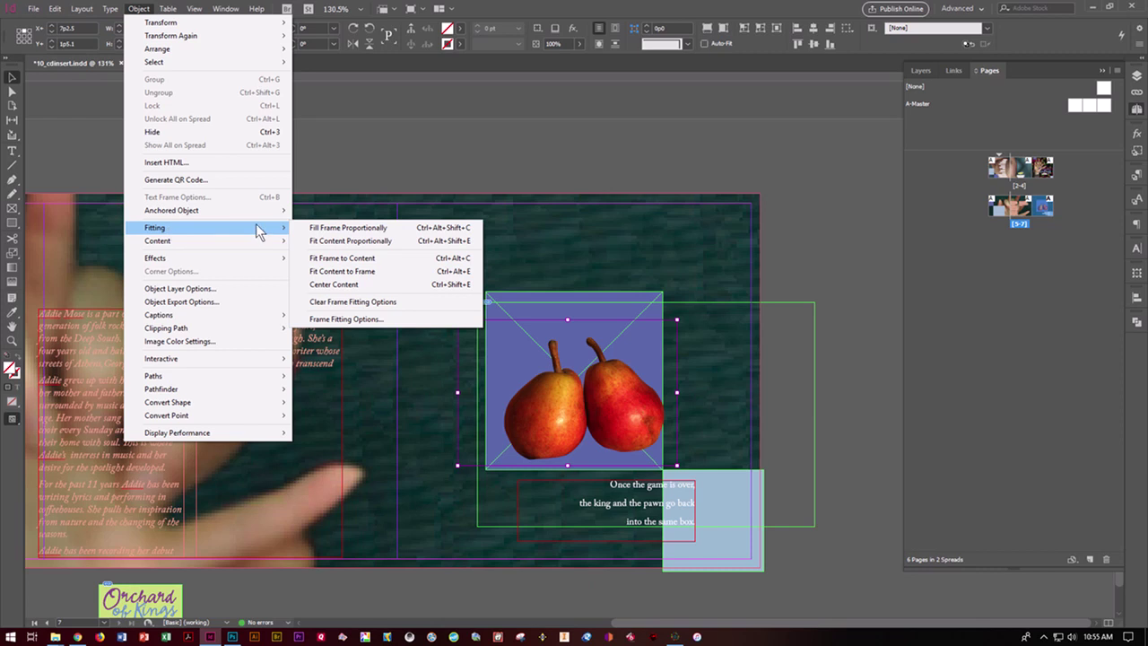
{"action": "left_click", "coordinate": [319, 260]}
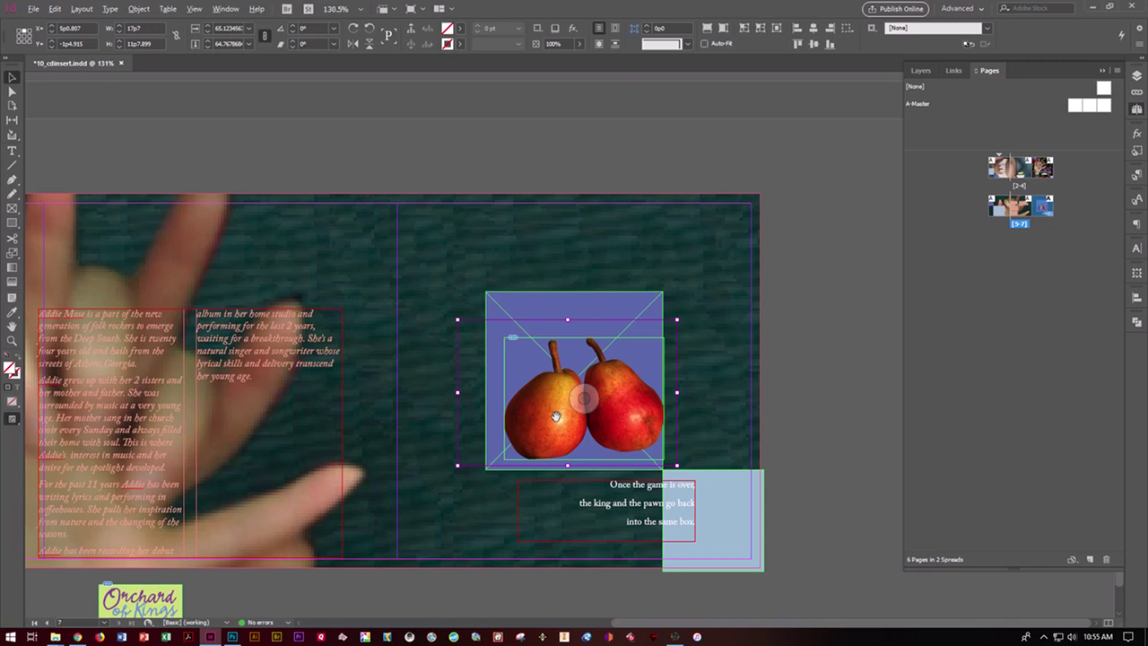
- Duplicate the pears directly above the original and set the copy's Photoshop clipping path to Right Pear
{"action": "left_click_drag", "start_coordinate": [560, 413], "coordinate": [561, 334]}
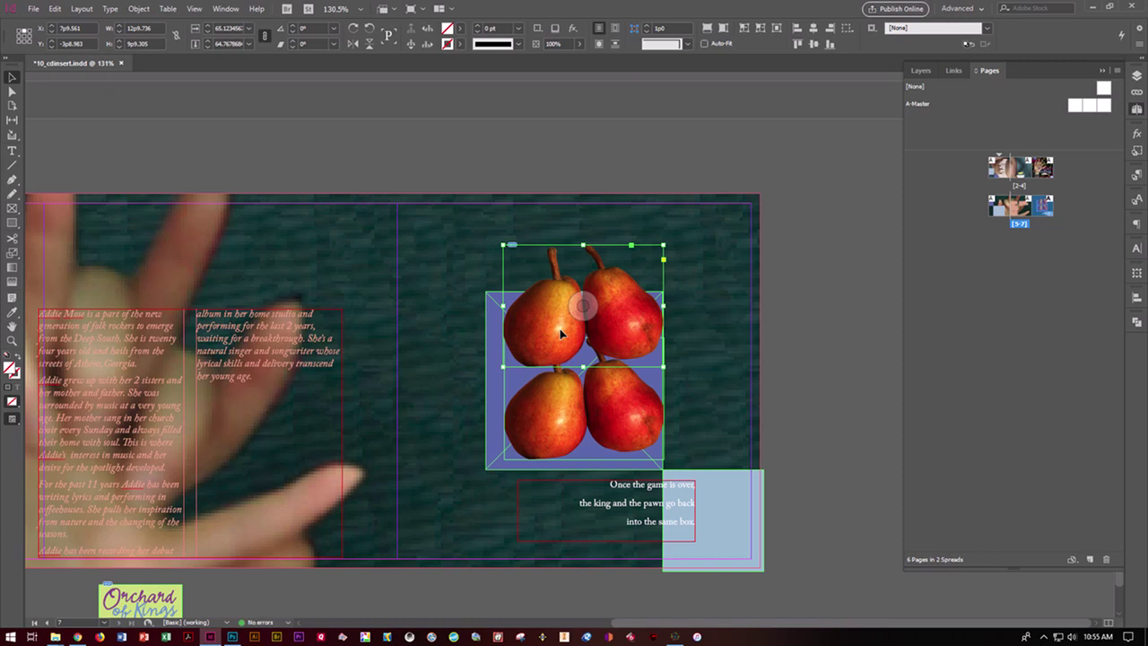
{"action": "left_click", "coordinate": [139, 9]}
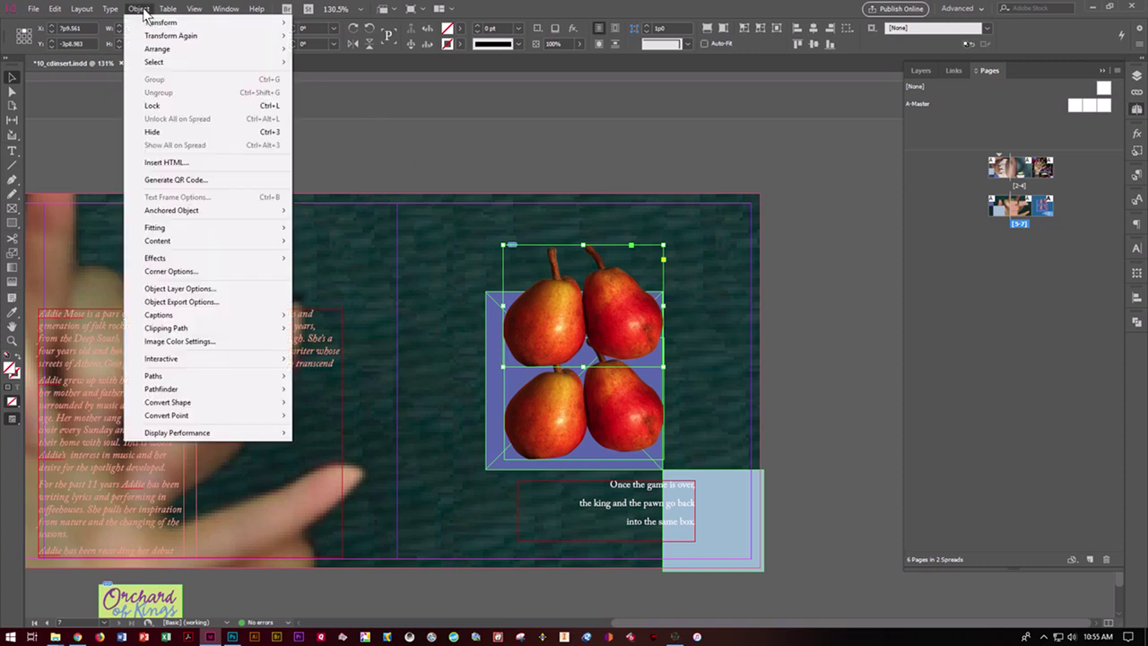
{"action": "mouse_move", "coordinate": [264, 332]}
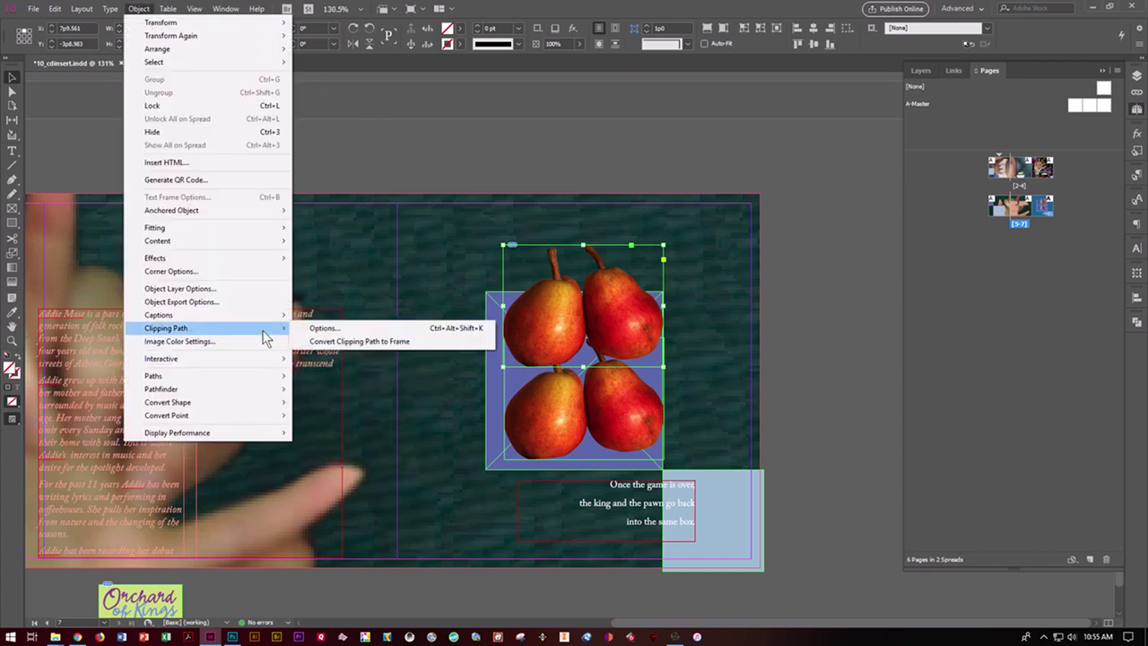
{"action": "left_click", "coordinate": [311, 330]}
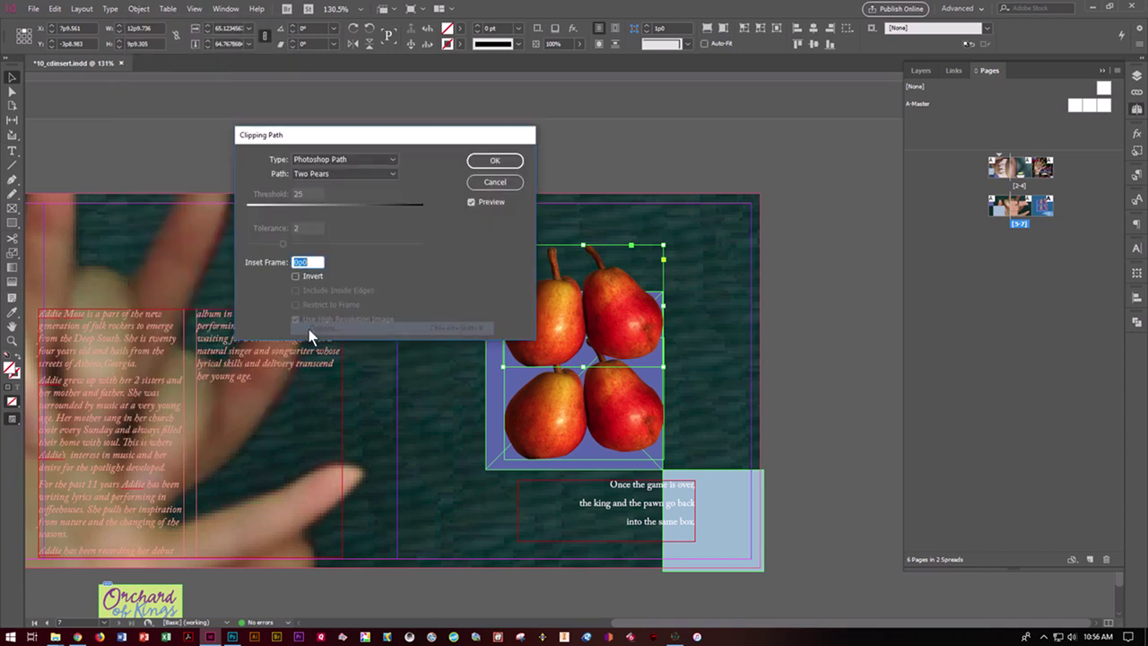
{"action": "left_click", "coordinate": [360, 173]}
{"action": "left_click", "coordinate": [347, 199]}
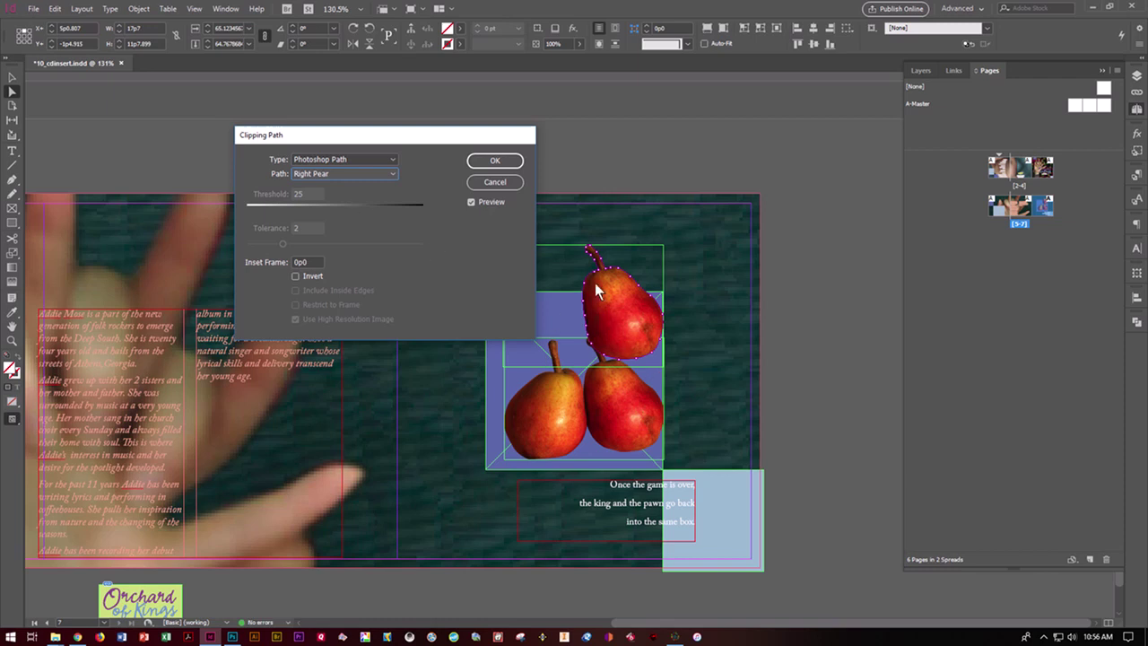
{"action": "left_click", "coordinate": [502, 162]}
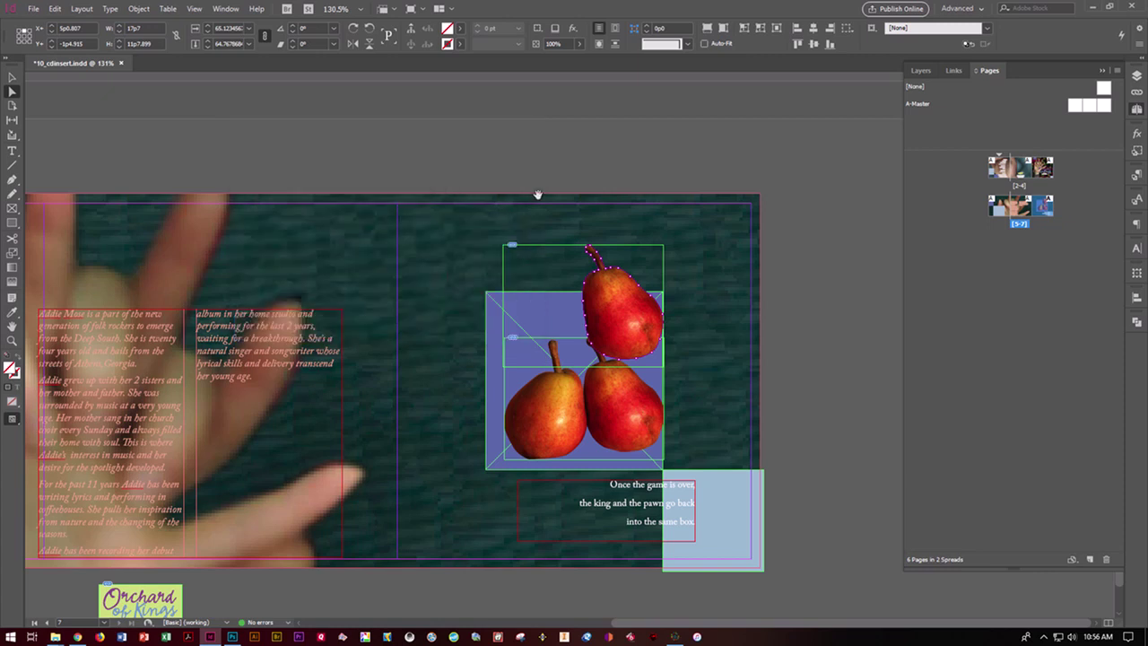
- Fit the duplicate's frame to the single right pear
{"action": "left_click", "coordinate": [138, 9]}
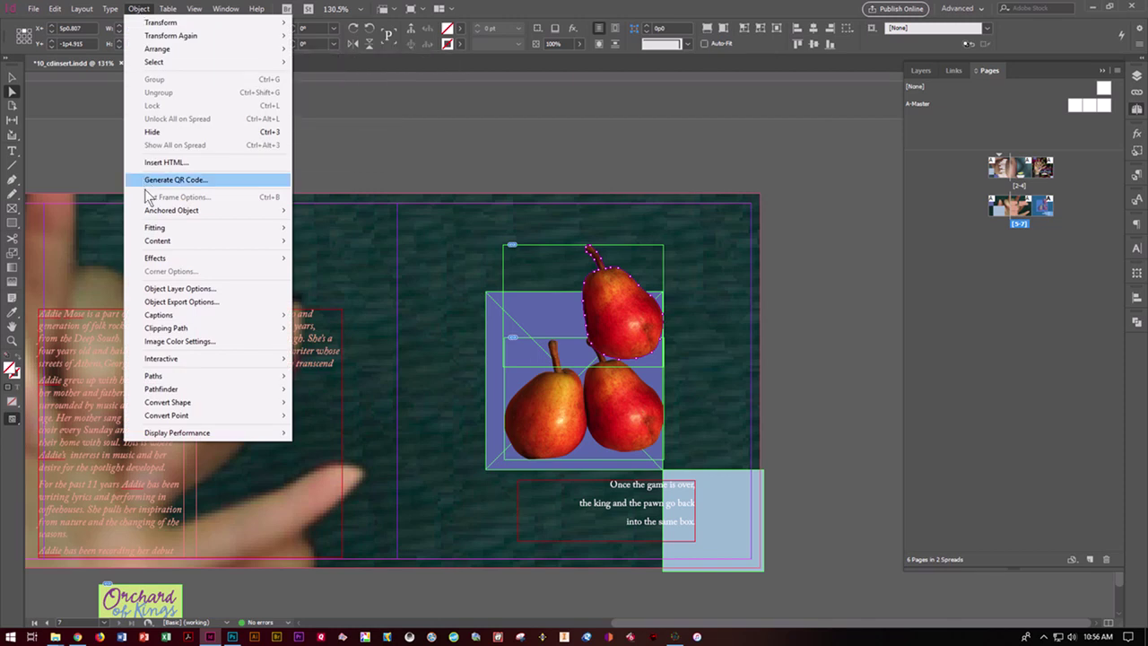
{"action": "mouse_move", "coordinate": [155, 229]}
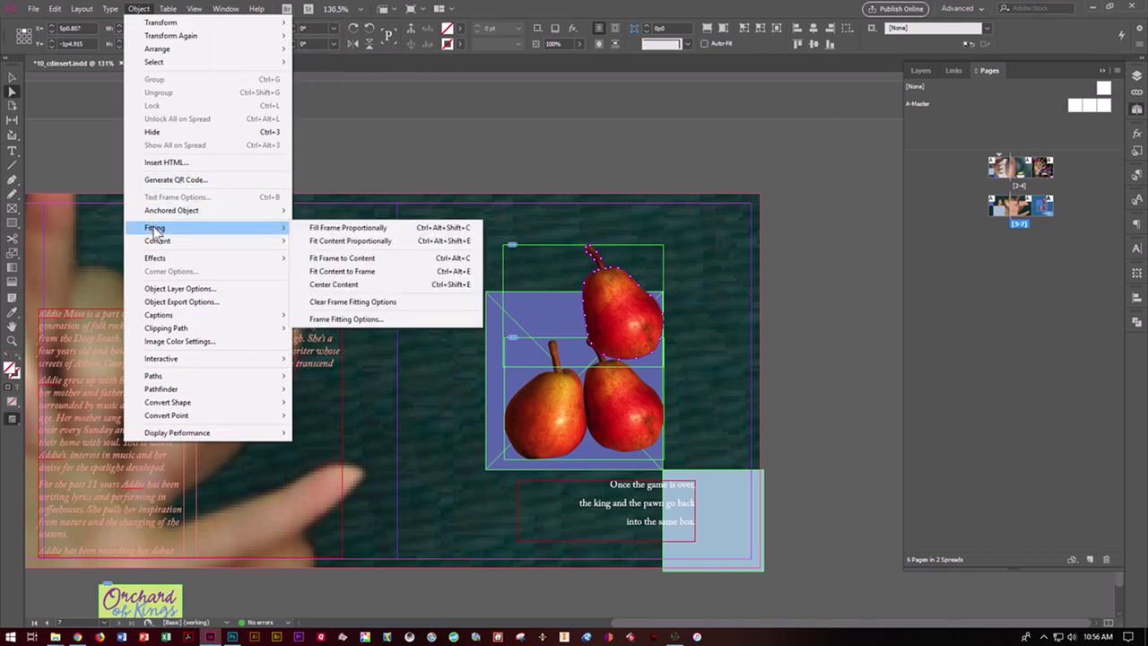
{"action": "left_click", "coordinate": [334, 259]}
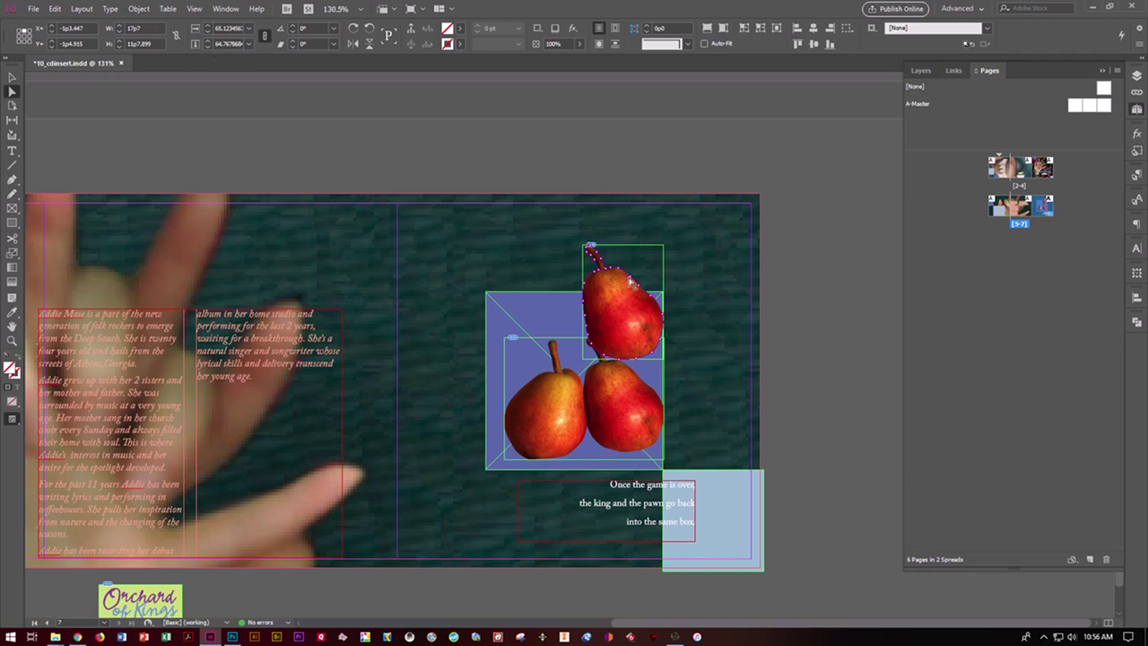
- Scale the single pear down to about 3p6 by 4p11 and place it near the purple square's upper-right corner
{"action": "left_click", "coordinate": [666, 255]}
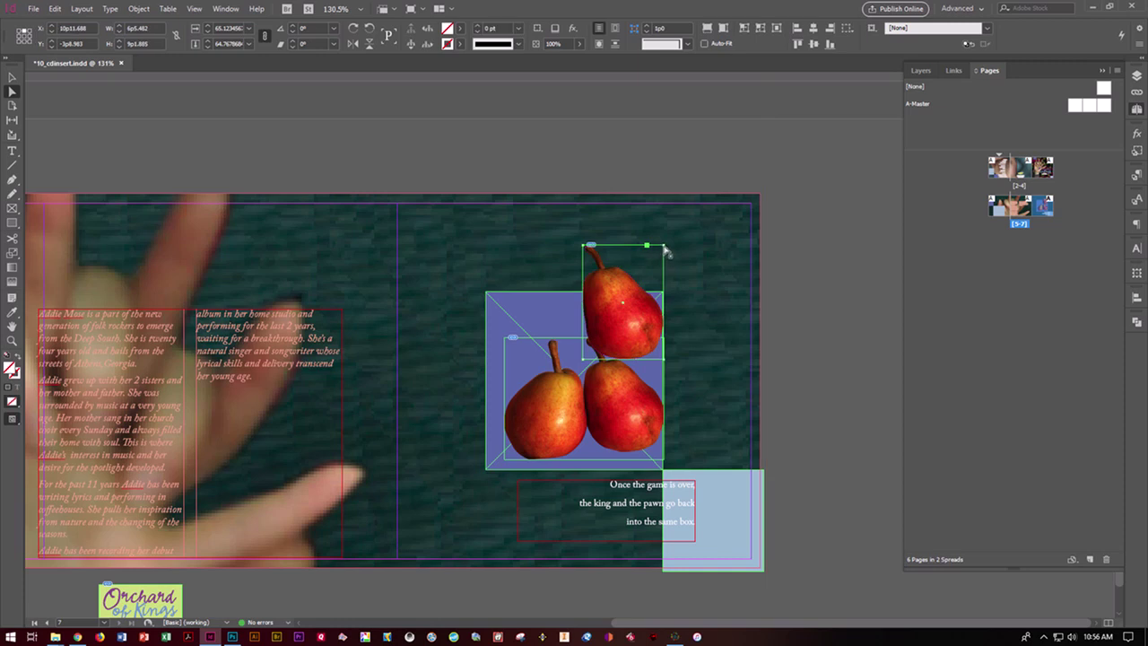
{"action": "left_click", "coordinate": [13, 77]}
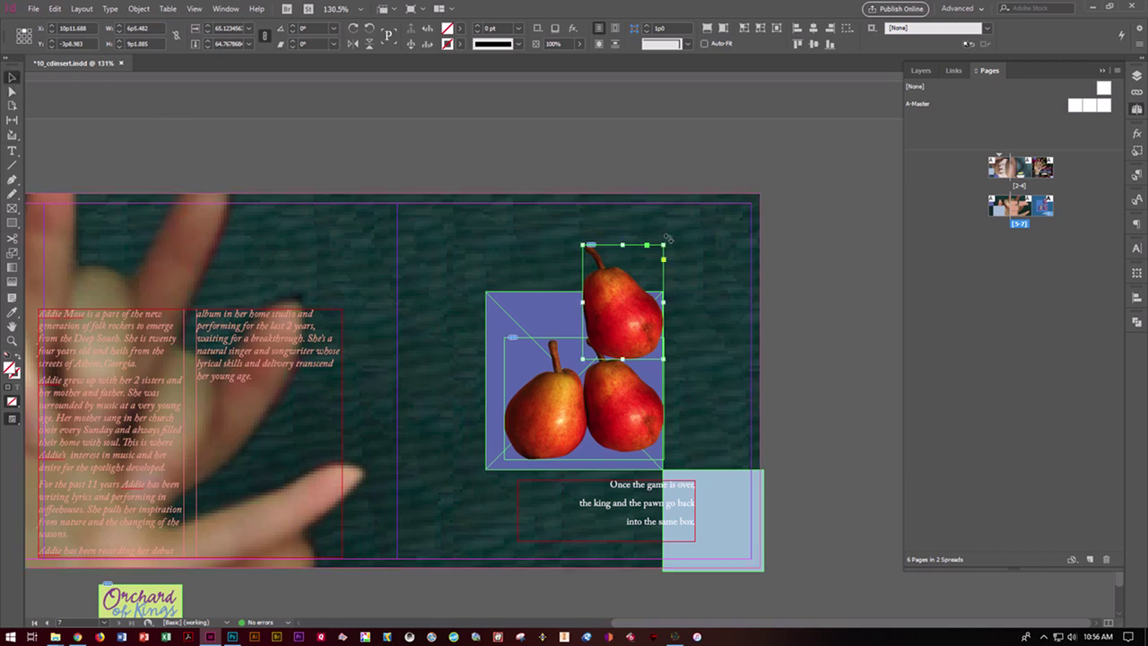
{"action": "left_click_drag", "start_coordinate": [664, 244], "coordinate": [637, 330]}
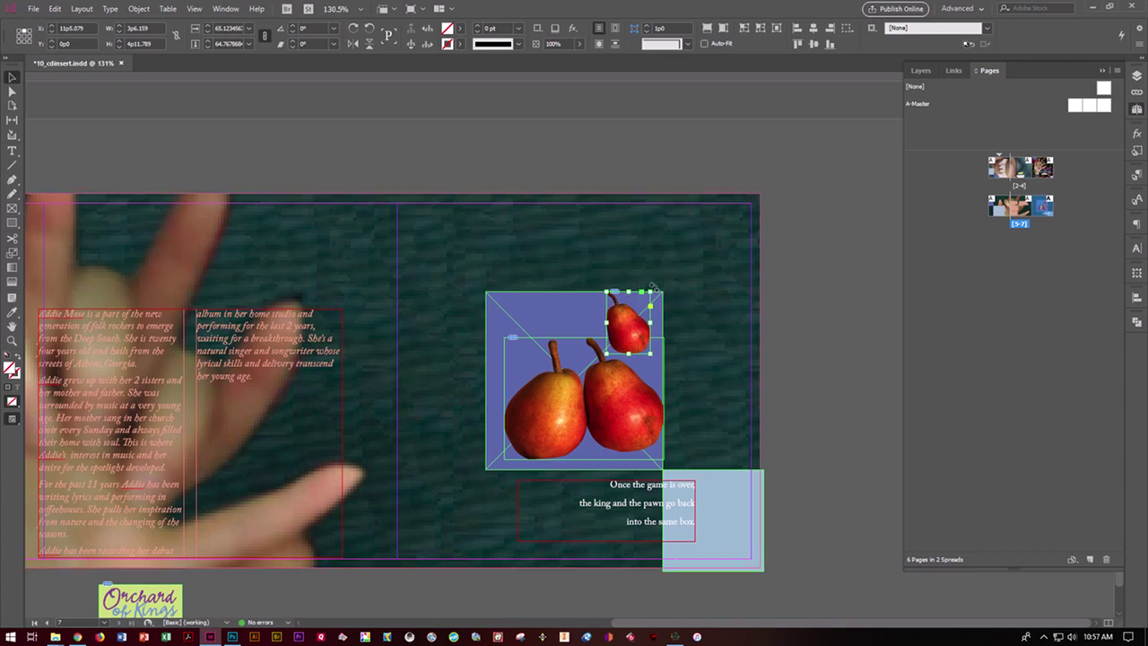
- Rotate the small pear to -28°
{"action": "left_click_drag", "start_coordinate": [654, 287], "coordinate": [660, 293]}
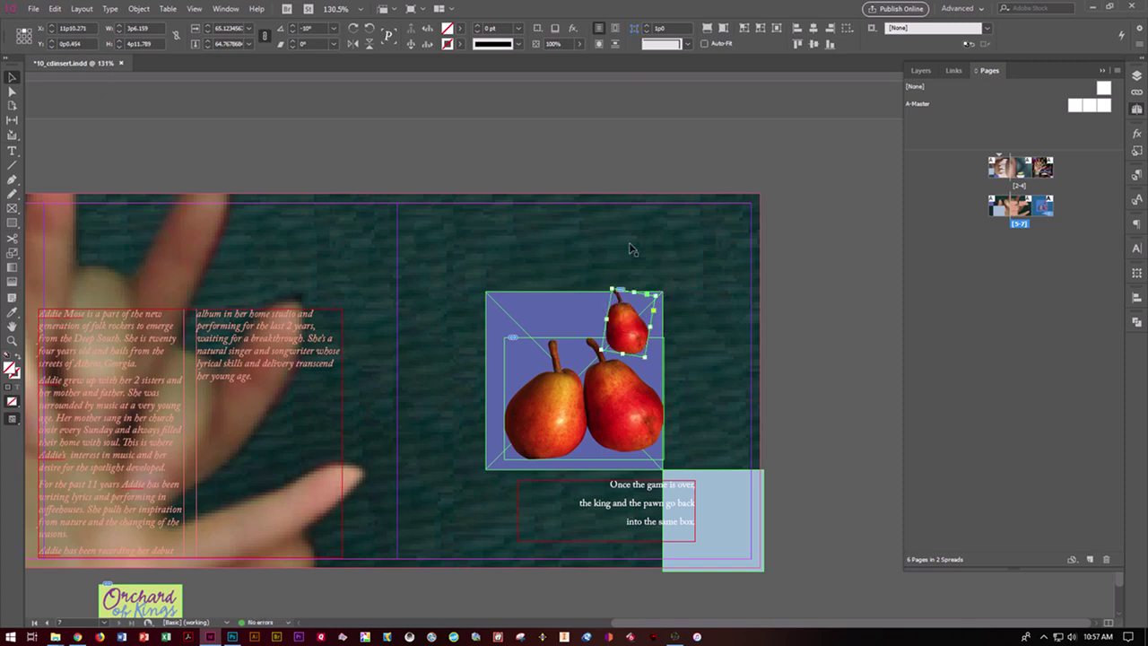
{"action": "left_click", "coordinate": [306, 27]}
{"action": "type", "text": "-20"}
{"action": "key", "text": "Return"}
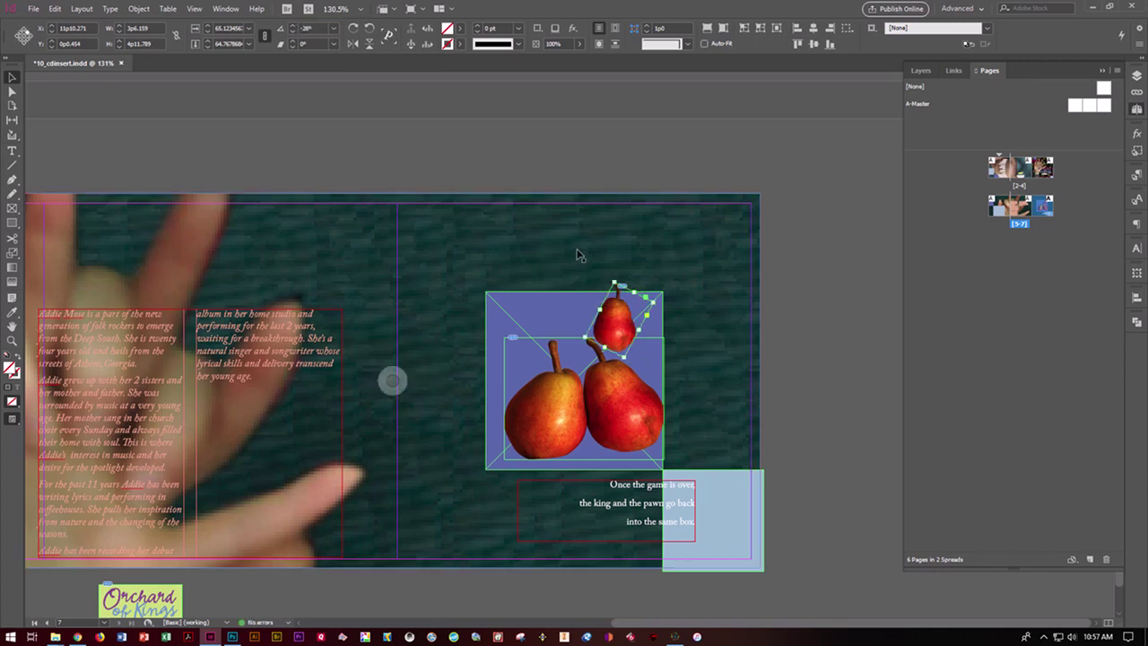
- Nudge the small pear right and down to about X 13p4, Y 0p4, inside the purple square's upper-right corner
{"action": "left_click", "coordinate": [619, 318]}
{"action": "key", "text": "Right"}
{"action": "key", "text": "Right"}
{"action": "key", "text": "Right"}
{"action": "key", "text": "Right"}
{"action": "key", "text": "Right"}
{"action": "key", "text": "Right"}
{"action": "key", "text": "Right"}
{"action": "key", "text": "Right"}
{"action": "key", "text": "Right"}
{"action": "key", "text": "Right"}
{"action": "key", "text": "Right"}
{"action": "key", "text": "Right"}
{"action": "key", "text": "Right"}
{"action": "key", "text": "Right"}
{"action": "key", "text": "Right"}
{"action": "key", "text": "Right"}
{"action": "key", "text": "Right"}
{"action": "key", "text": "Right"}
{"action": "key", "text": "Right"}
{"action": "key", "text": "Right"}
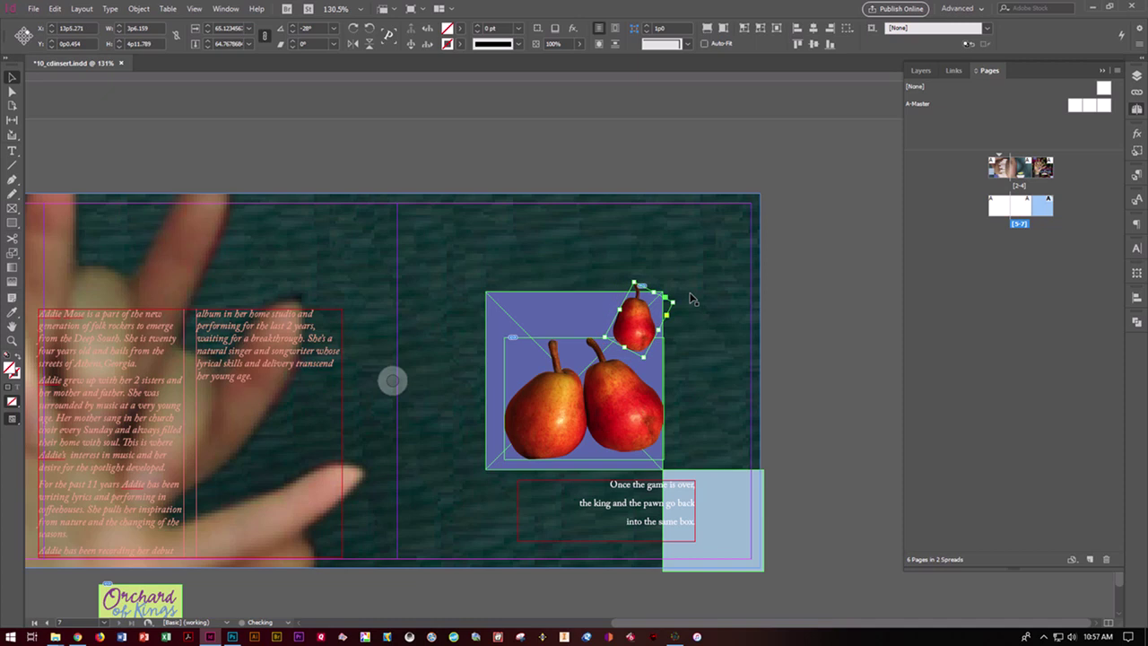
{"action": "key", "text": "Left"}
{"action": "key", "text": "Left"}
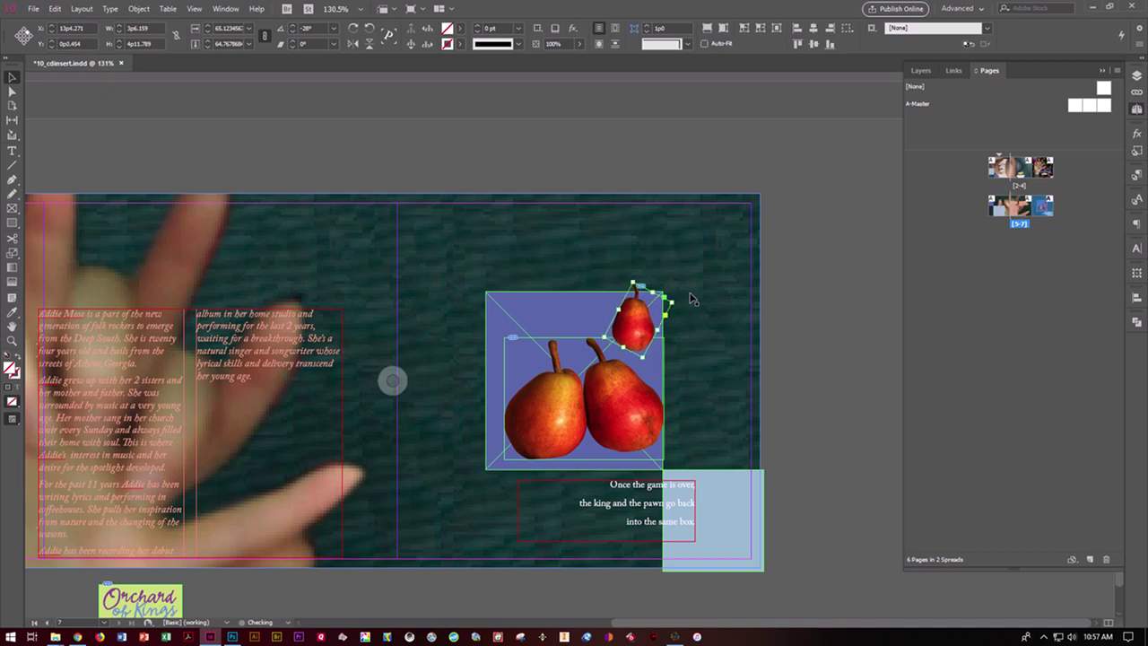
{"action": "key", "text": "Down"}
{"action": "key", "text": "Down"}
{"action": "key", "text": "Down"}
{"action": "key", "text": "Down"}
{"action": "key", "text": "Down"}
{"action": "key", "text": "Down"}
{"action": "key", "text": "Down"}
{"action": "key", "text": "Down"}
{"action": "key", "text": "Down"}
{"action": "key", "text": "Down"}
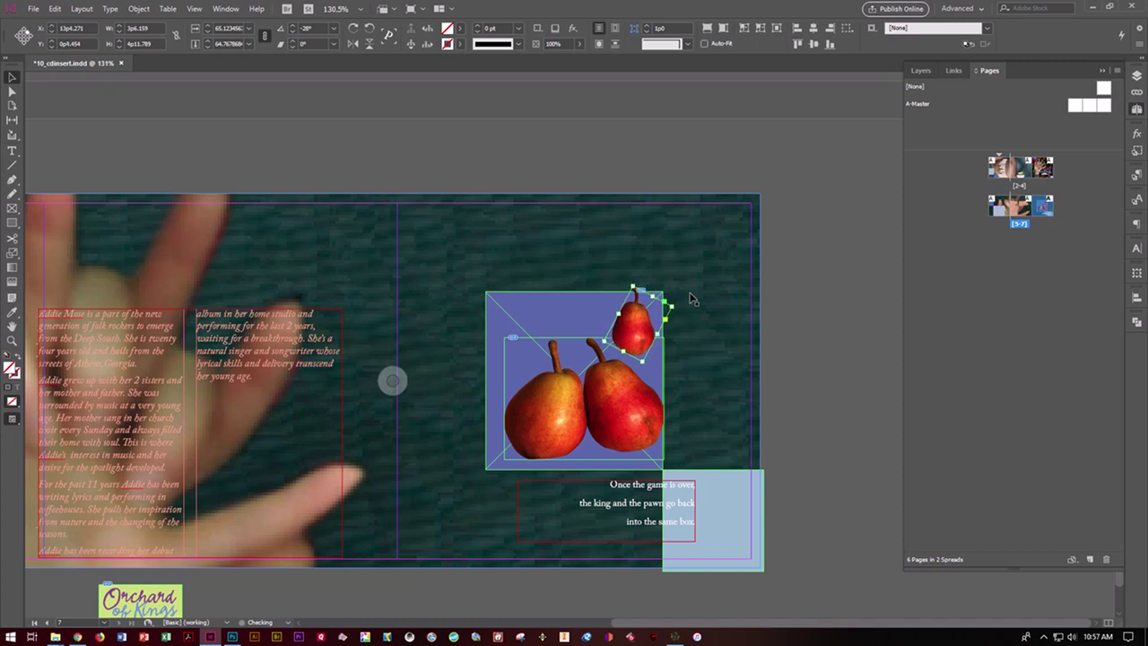
- Nudge the small pear down to about Y 1p0, and the two-pears image left and down to about X 7p1.6, Y 4p8.9
{"action": "key", "text": "Down"}
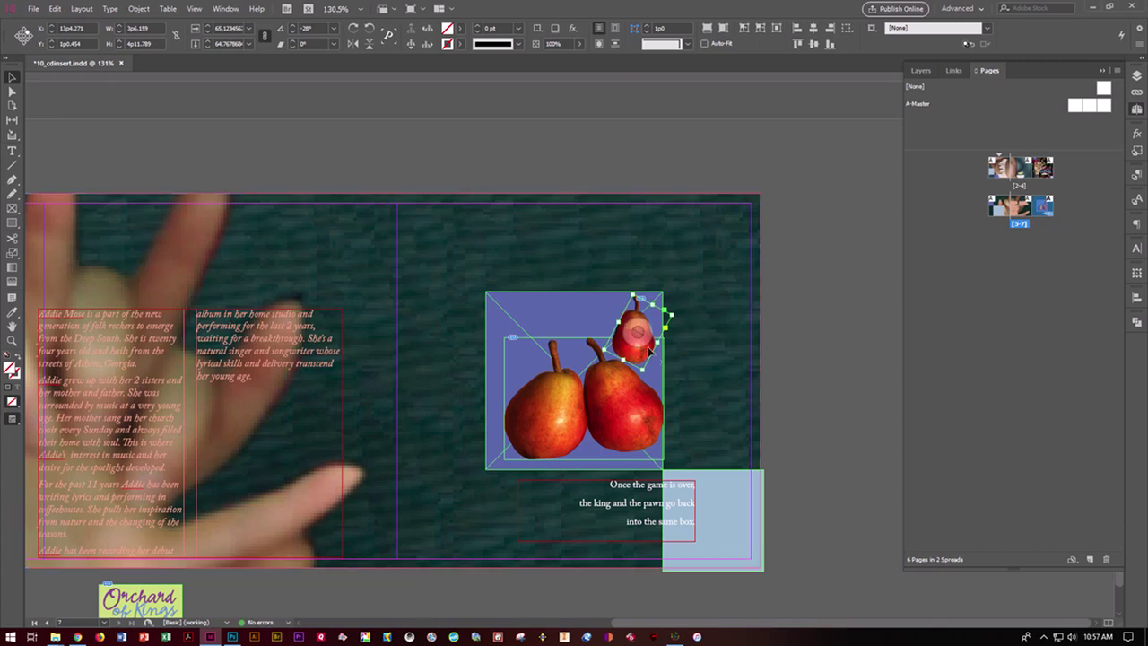
{"action": "left_click", "coordinate": [567, 404]}
{"action": "key", "text": "Down"}
{"action": "key", "text": "Down"}
{"action": "key", "text": "Down"}
{"action": "key", "text": "Down"}
{"action": "key", "text": "Down"}
{"action": "key", "text": "Down"}
{"action": "key", "text": "Down"}
{"action": "key", "text": "Down"}
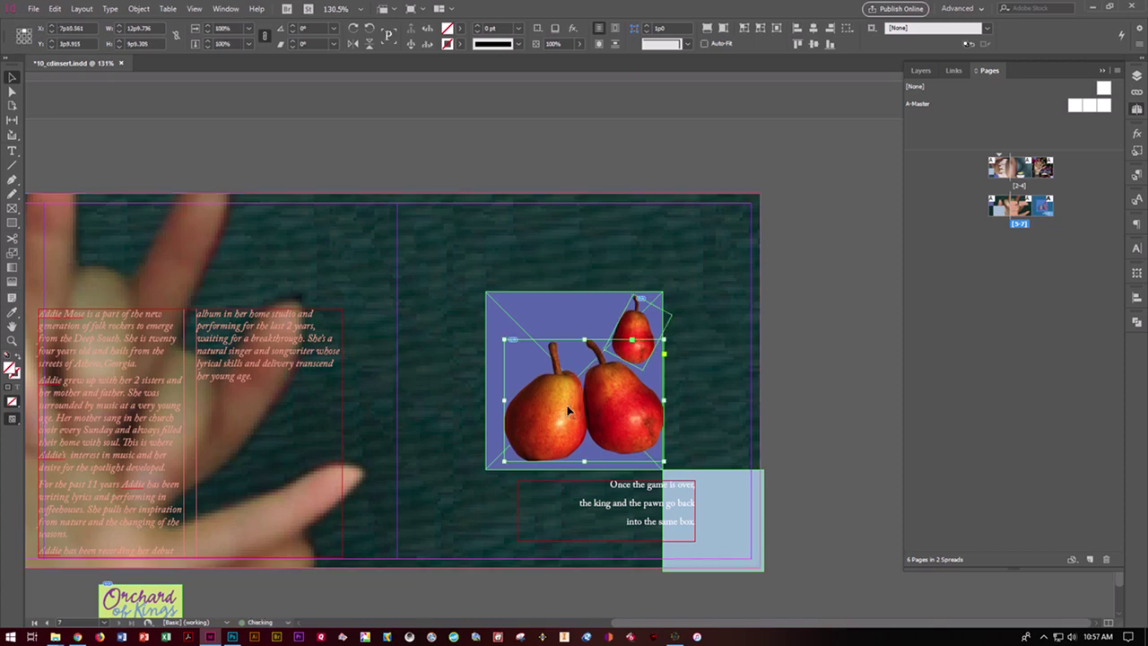
{"action": "key", "text": "Left"}
{"action": "key", "text": "Left"}
{"action": "key", "text": "Left"}
{"action": "key", "text": "Left"}
{"action": "key", "text": "Down"}
{"action": "key", "text": "Down"}
{"action": "key", "text": "Down"}
{"action": "key", "text": "Down"}
{"action": "key", "text": "Down"}
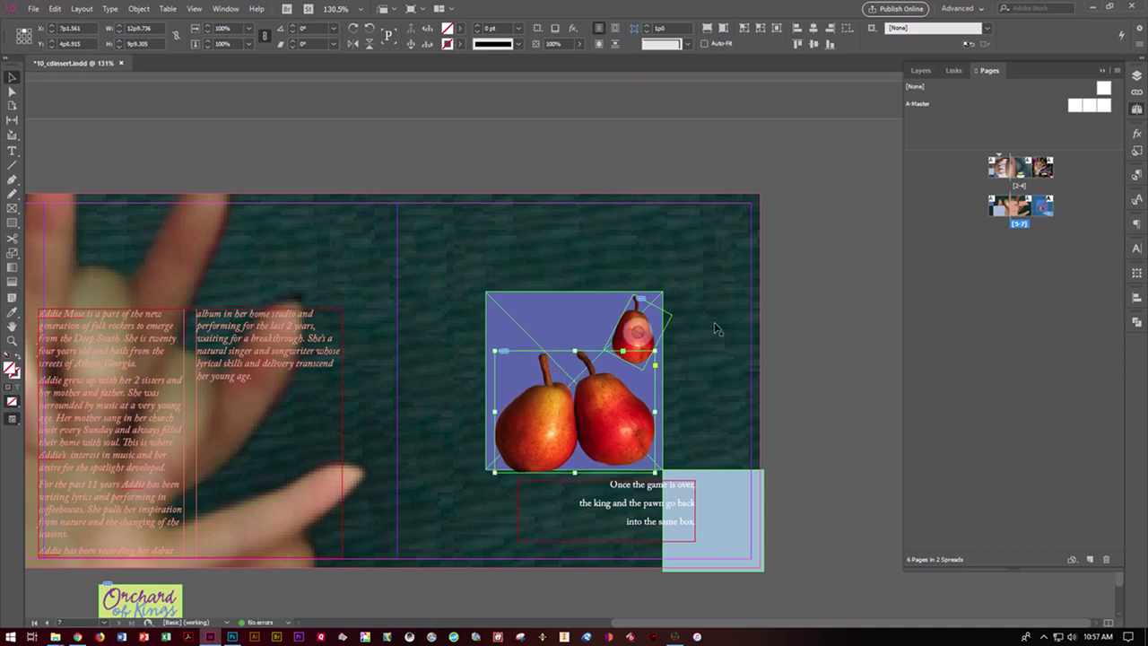
{"action": "left_click", "coordinate": [842, 304]}
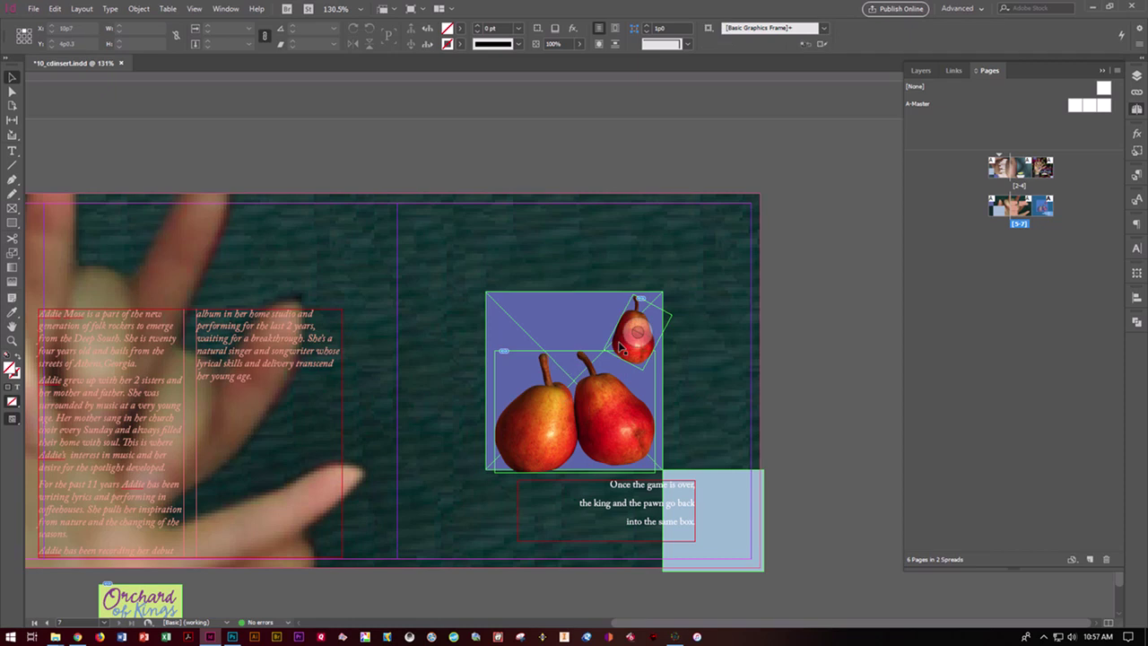
- Duplicate the two-pears image slightly up and to the left, and set the copy's clipping path to the Photoshop path Left Pear
{"action": "left_click", "coordinate": [541, 411]}
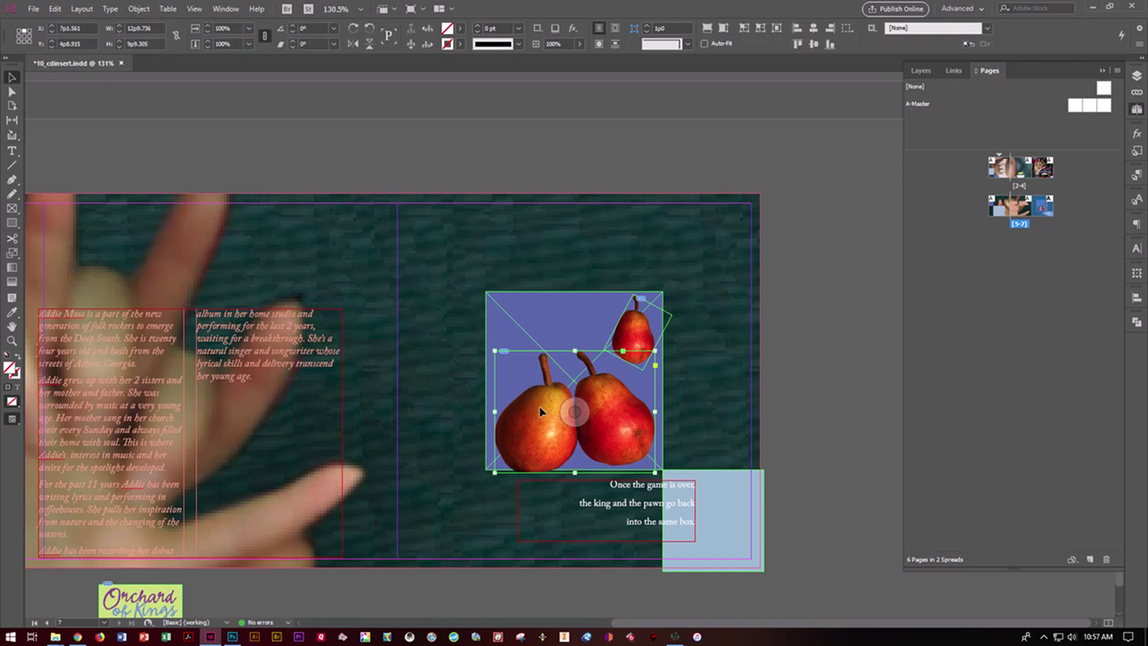
{"action": "left_click_drag", "start_coordinate": [539, 406], "coordinate": [538, 401]}
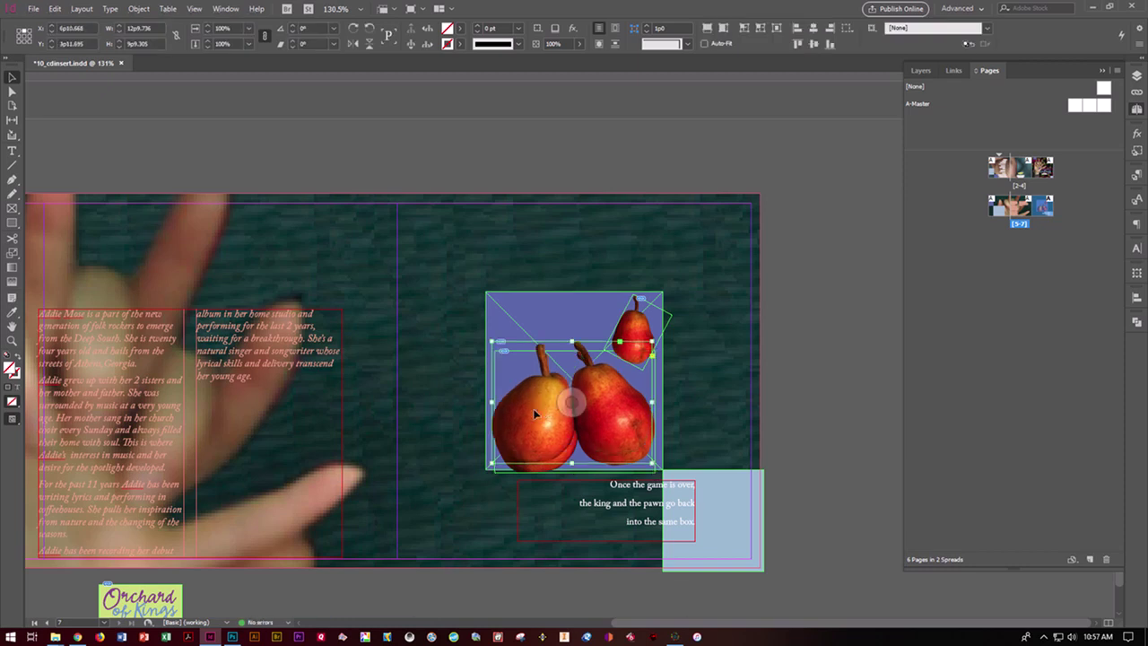
{"action": "left_click", "coordinate": [148, 12]}
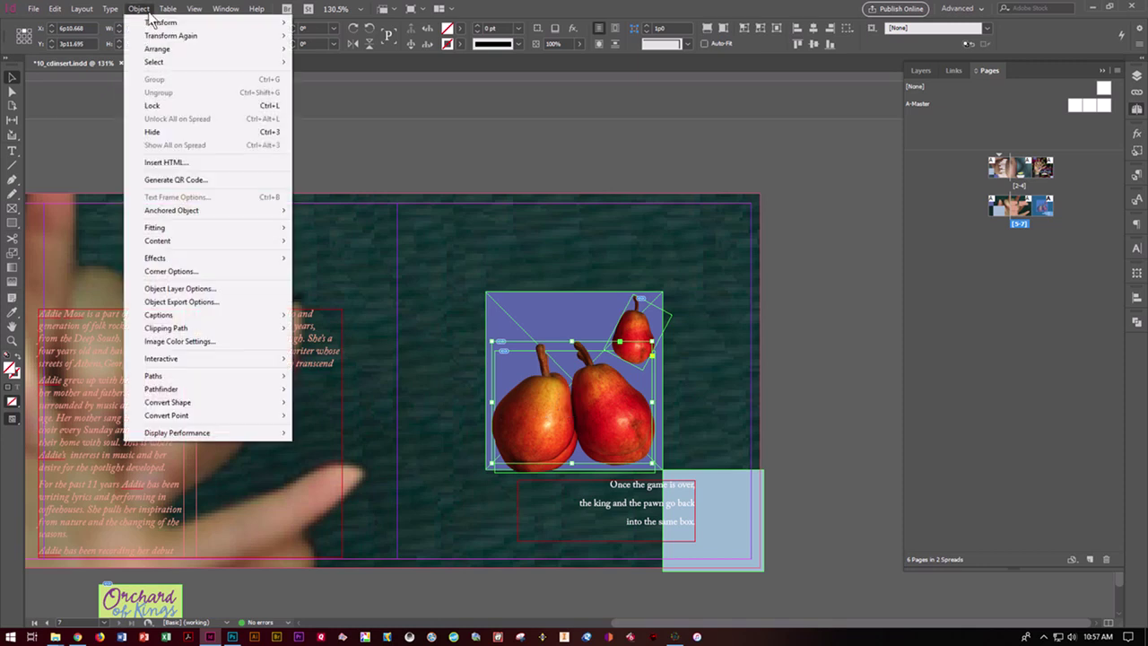
{"action": "mouse_move", "coordinate": [237, 331]}
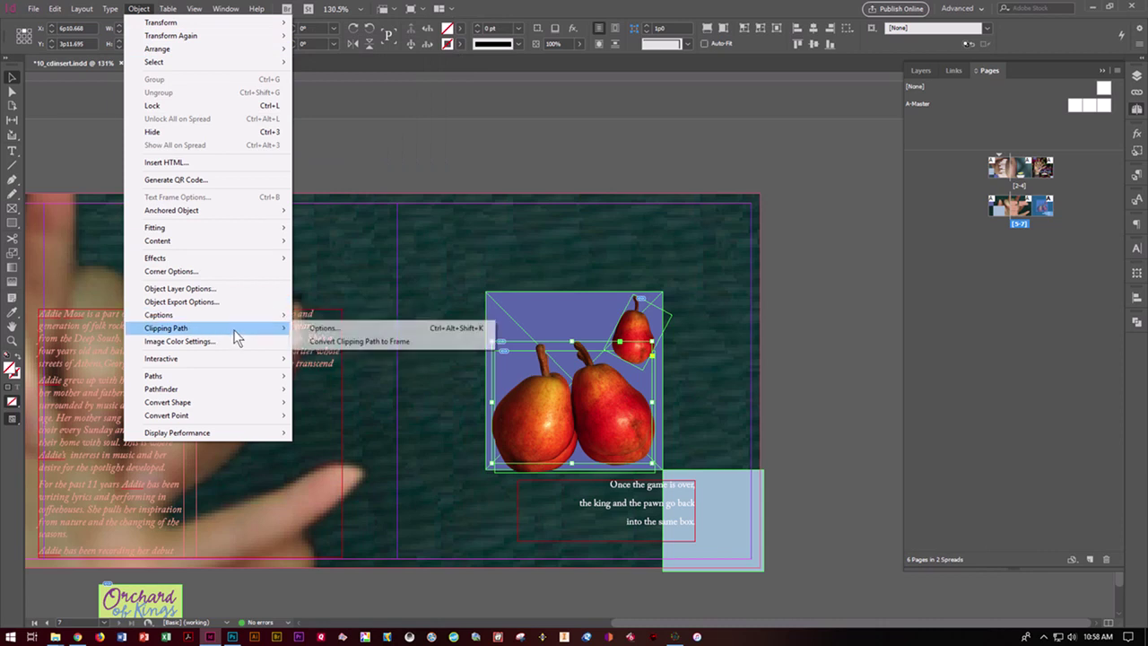
{"action": "left_click", "coordinate": [321, 328]}
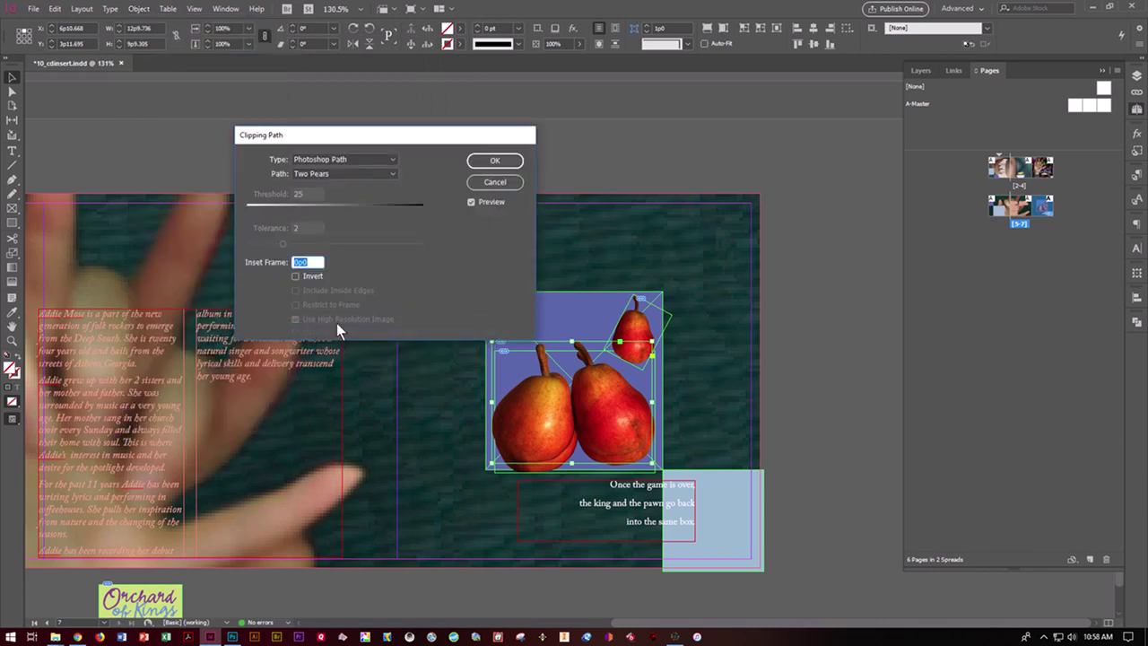
{"action": "left_click", "coordinate": [345, 175]}
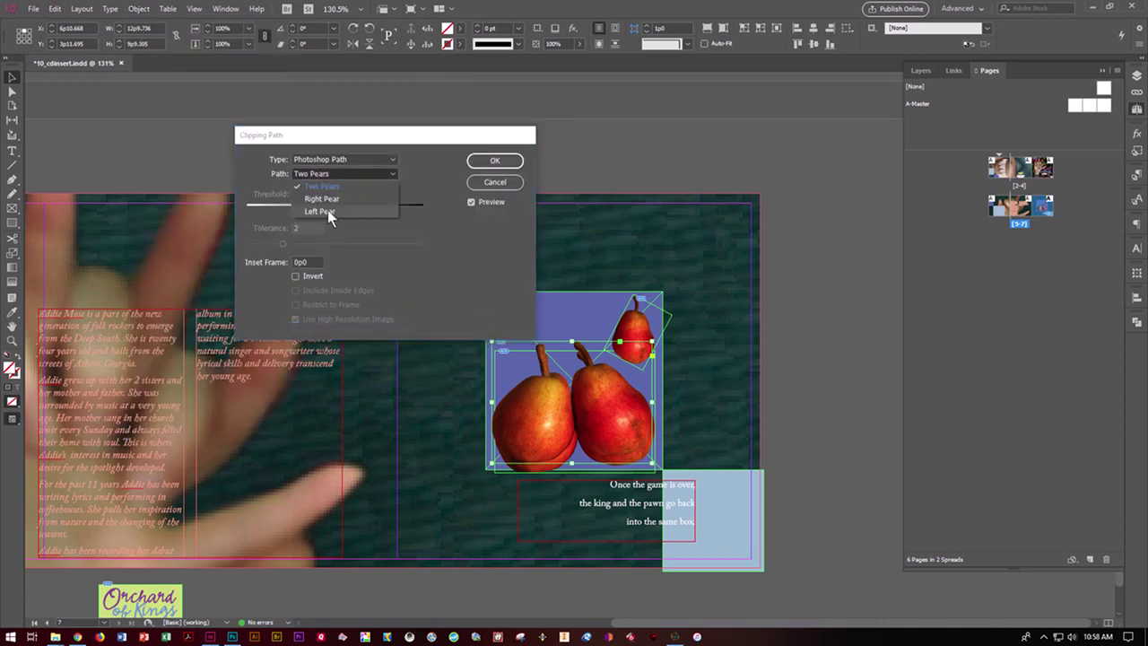
{"action": "left_click", "coordinate": [328, 209]}
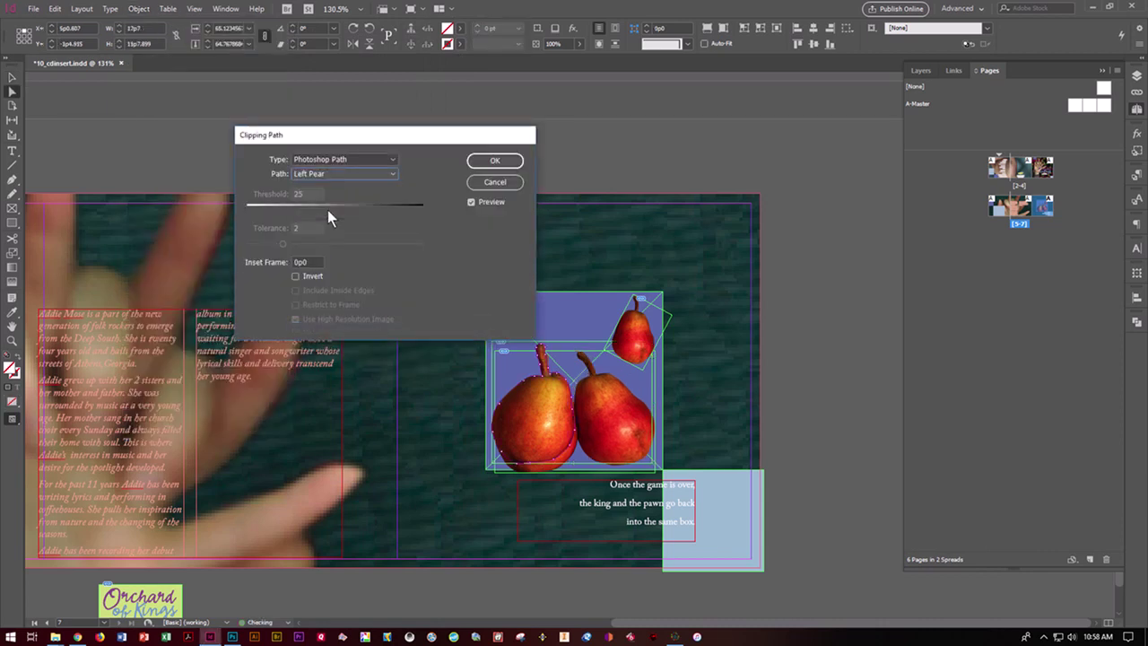
{"action": "left_click", "coordinate": [476, 167]}
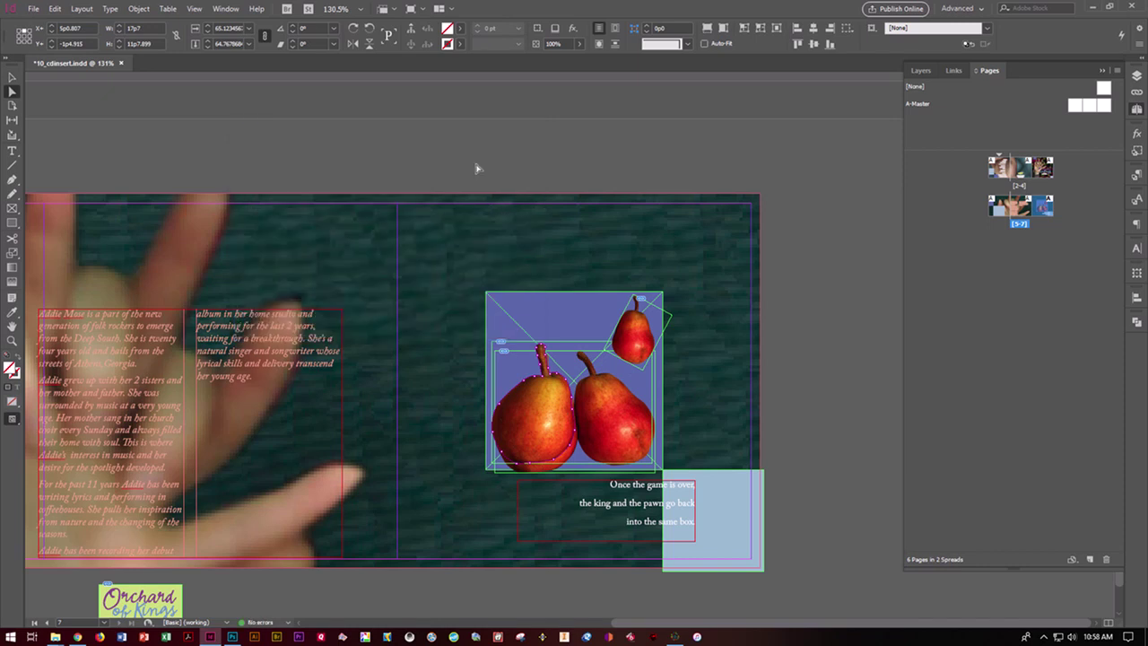
- Fit the duplicate's frame to the single left pear
{"action": "left_click", "coordinate": [137, 9]}
{"action": "mouse_move", "coordinate": [196, 231]}
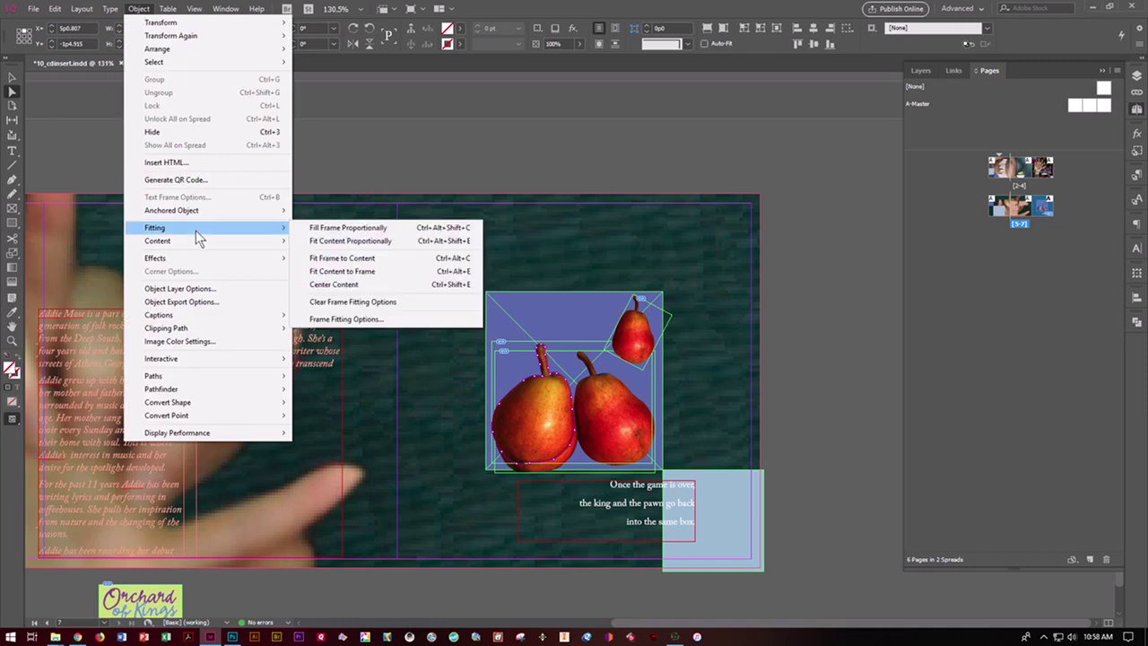
{"action": "left_click", "coordinate": [336, 257]}
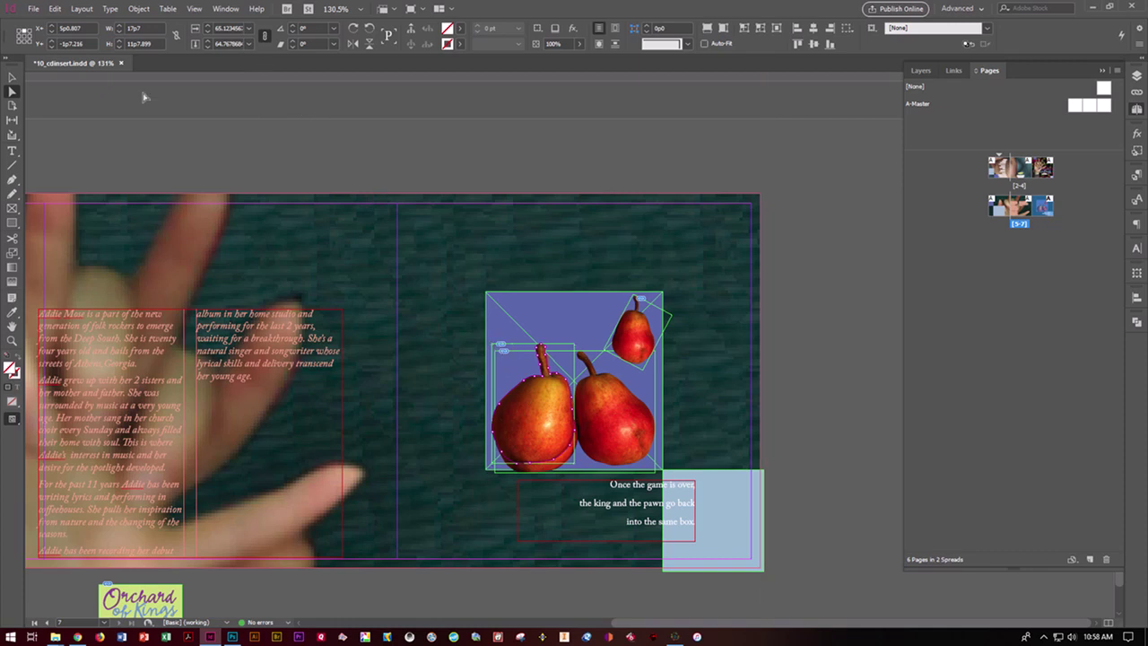
- Scale the left pear copy down to about 4p6 by 6p6 and place it in front of the two pears, overlapping the purple square's lower edge
{"action": "left_click", "coordinate": [12, 77]}
{"action": "left_click", "coordinate": [393, 380]}
{"action": "left_click", "coordinate": [533, 403]}
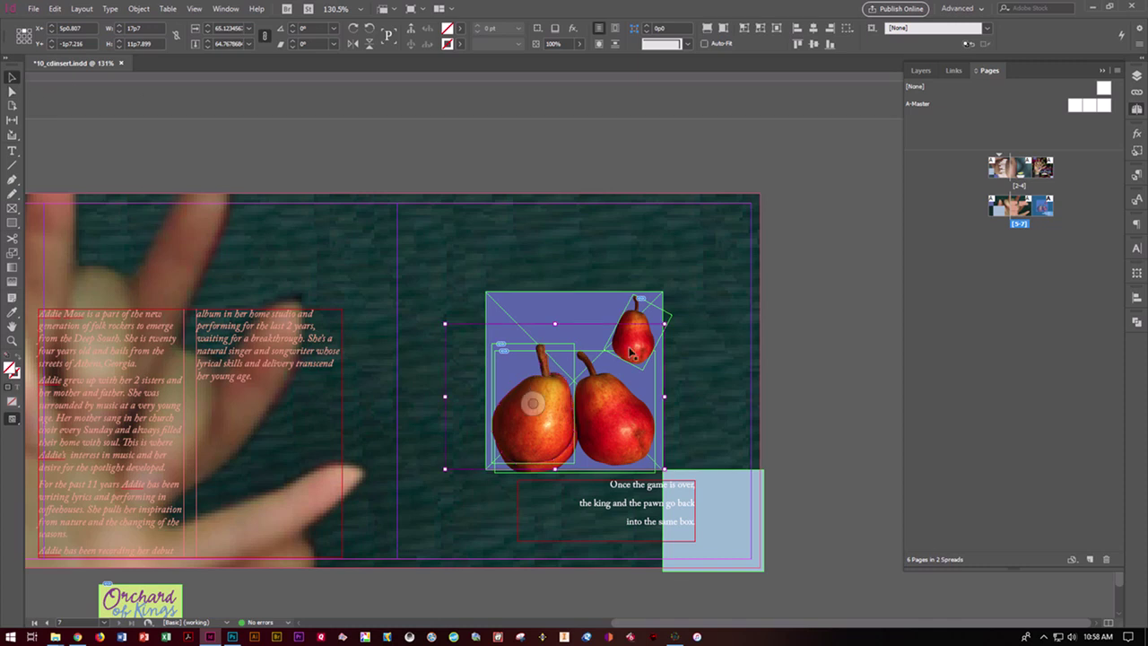
{"action": "left_click", "coordinate": [502, 362]}
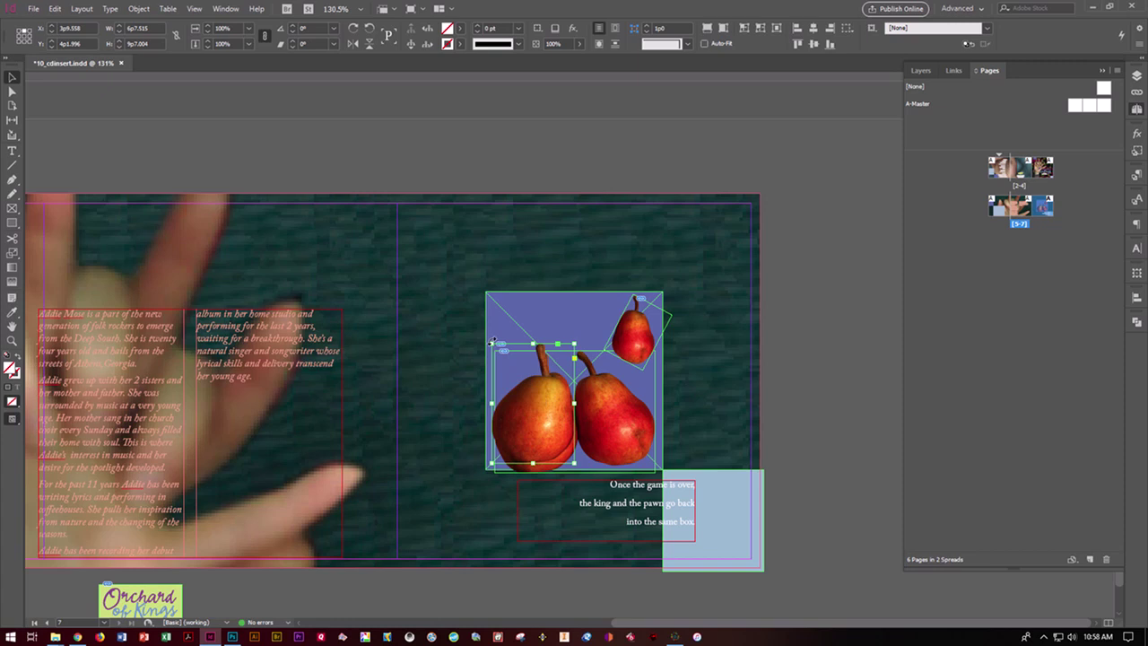
{"action": "left_click_drag", "start_coordinate": [491, 343], "coordinate": [519, 383]}
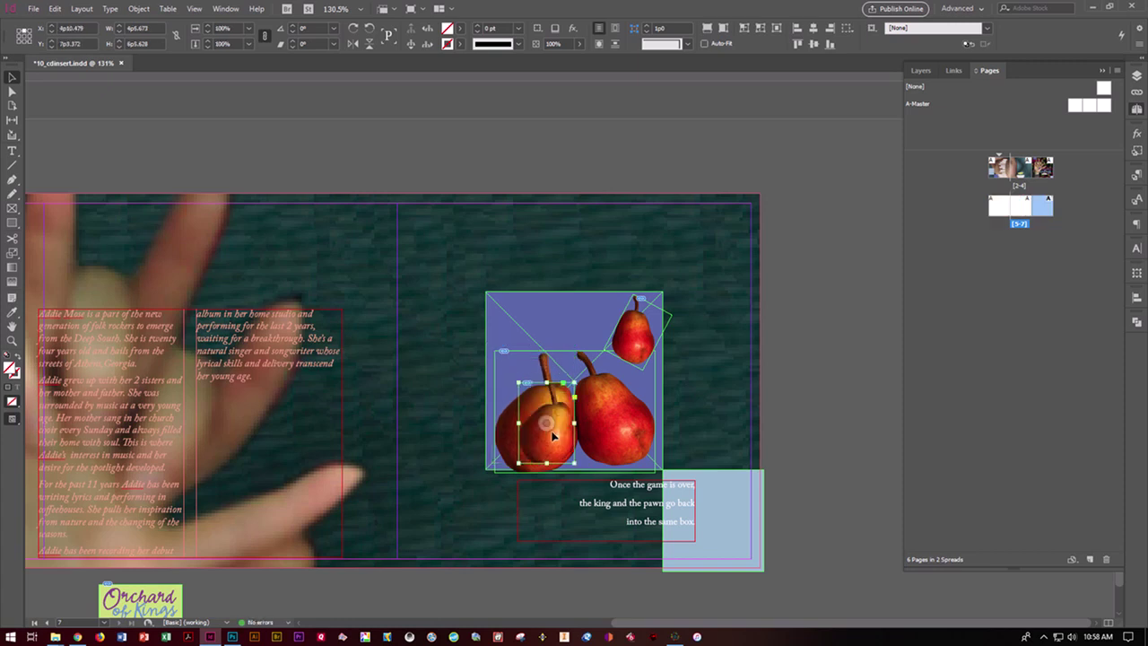
{"action": "left_click_drag", "start_coordinate": [555, 435], "coordinate": [584, 462]}
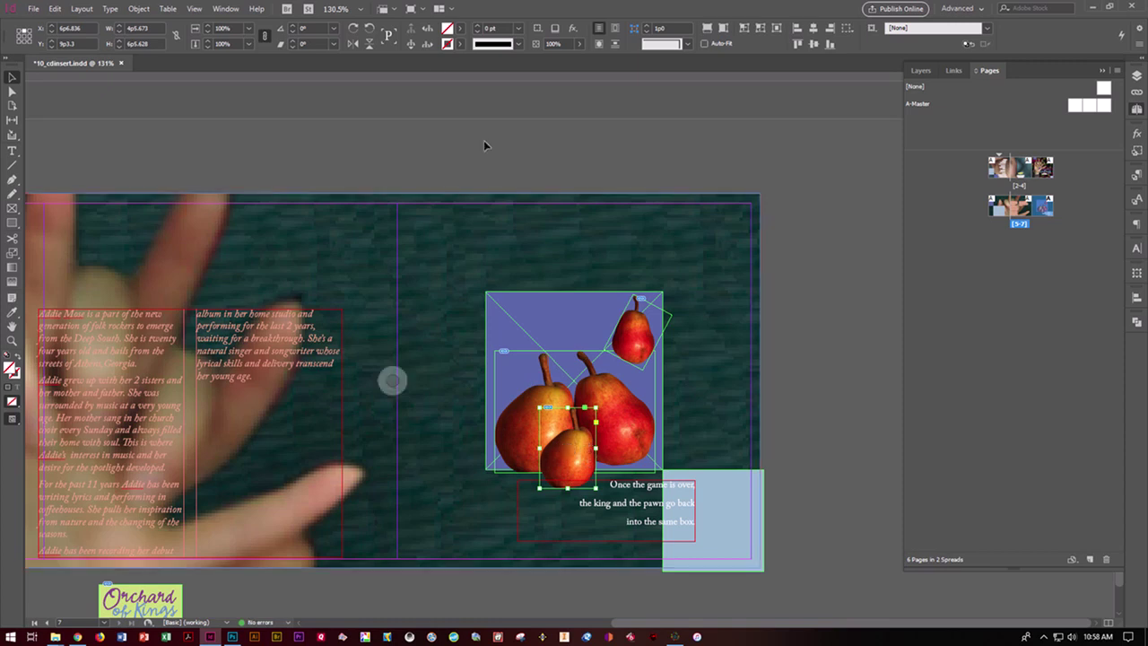
- Rotate the small front pear to 22°
{"action": "left_click", "coordinate": [314, 28]}
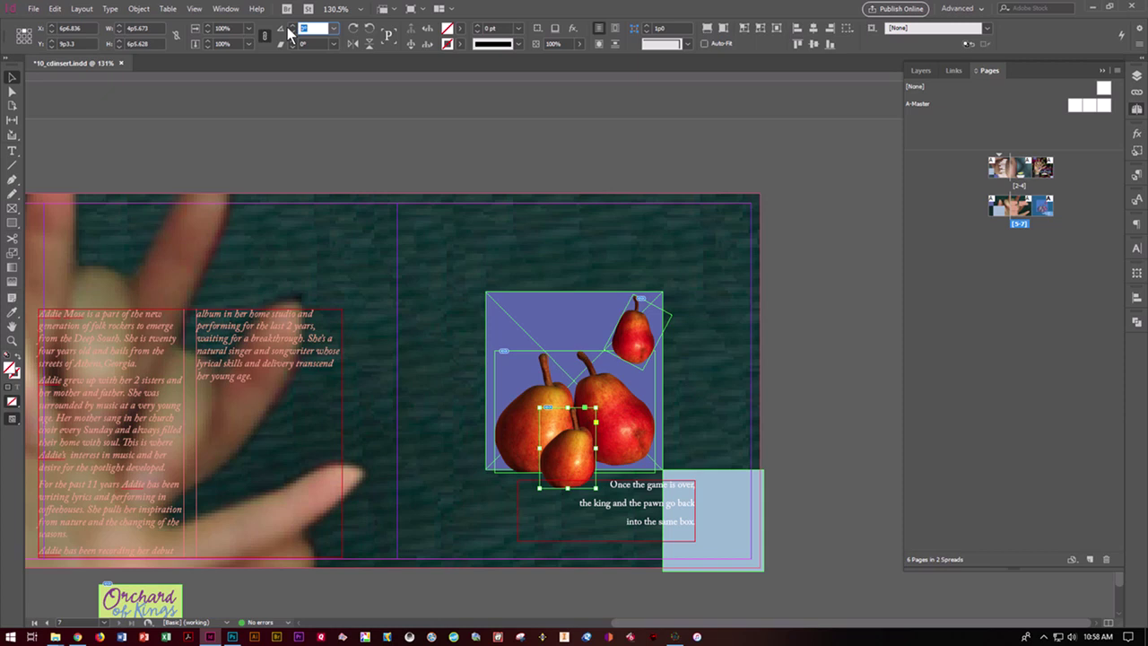
{"action": "type", "text": "22"}
{"action": "key", "text": "Return"}
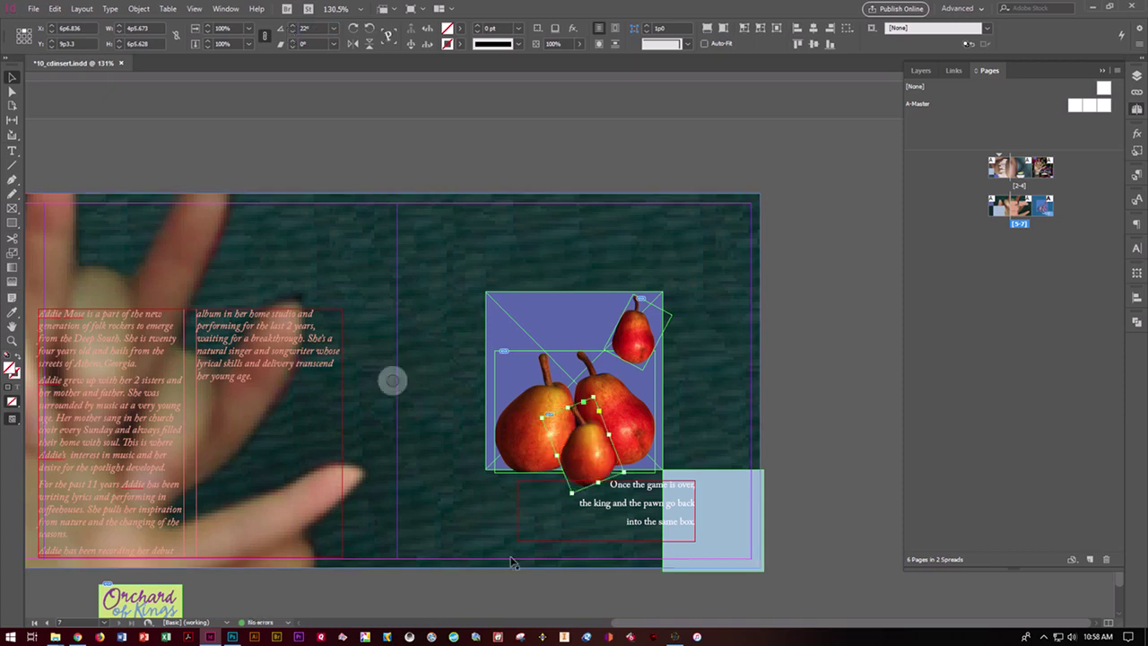
- Nudge the rotated front pear left to about X 5p8.8, between the two larger pears
{"action": "key", "text": "Left"}
{"action": "key", "text": "Left"}
{"action": "key", "text": "Left"}
{"action": "key", "text": "Left"}
{"action": "key", "text": "Left"}
{"action": "key", "text": "Left"}
{"action": "key", "text": "Left"}
{"action": "key", "text": "Left"}
{"action": "key", "text": "Left"}
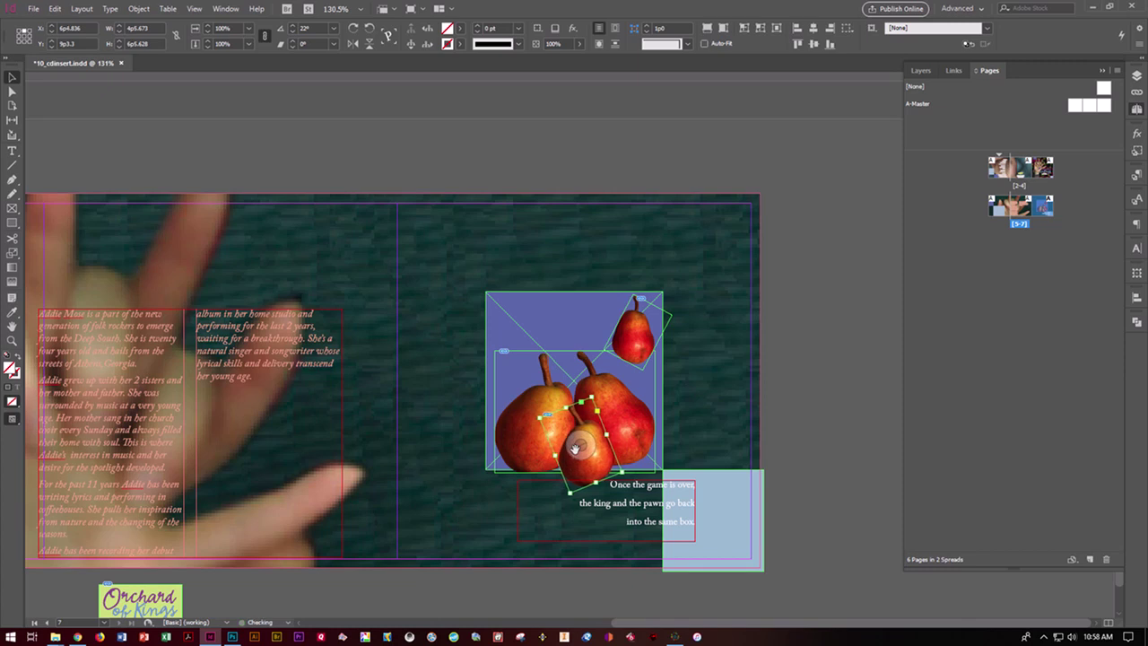
{"action": "key", "text": "Left"}
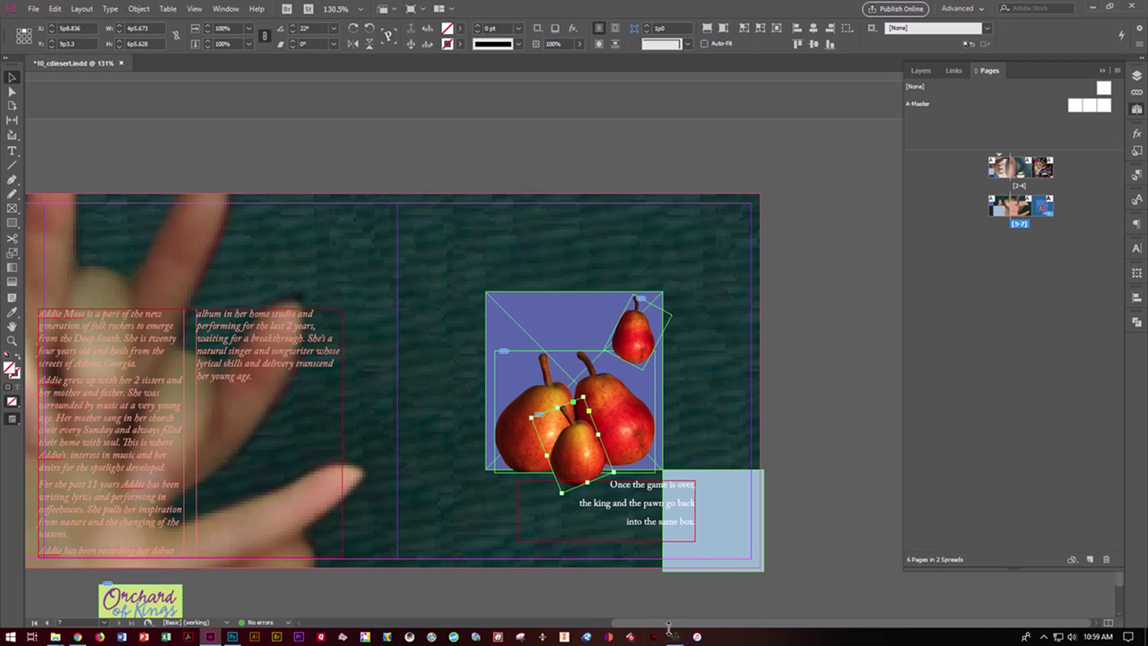
- Draw an empty rectangle frame about 22p2 by 8p2 over the lower part of the biography text on the middle page
{"action": "left_click_drag", "start_coordinate": [670, 625], "coordinate": [577, 625]}
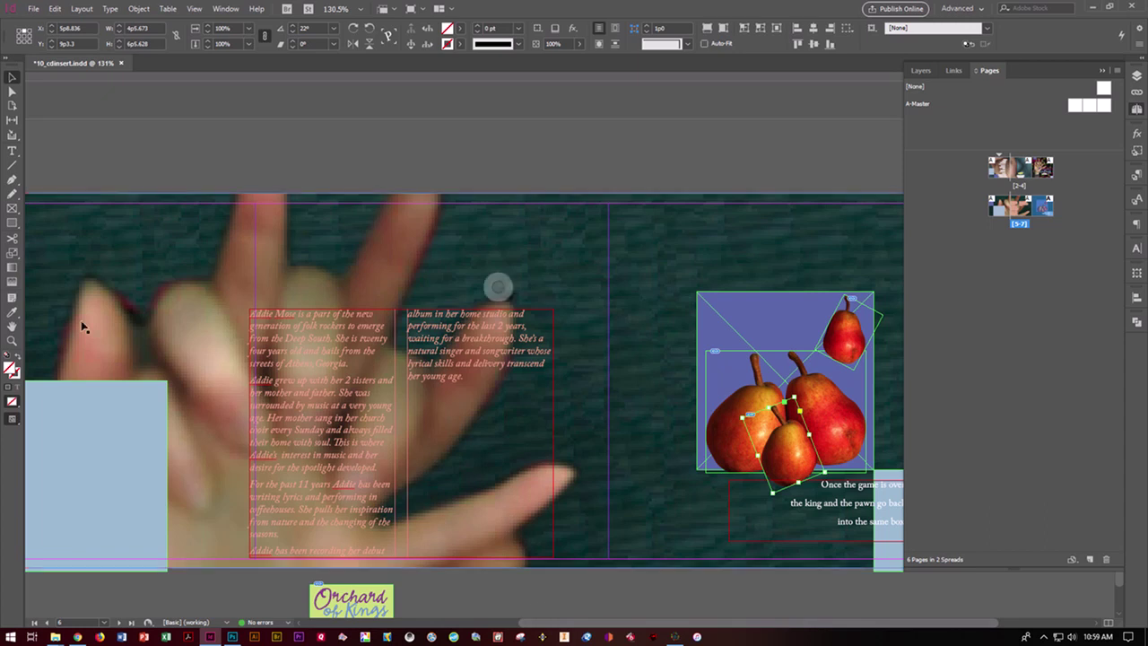
{"action": "left_click", "coordinate": [12, 327]}
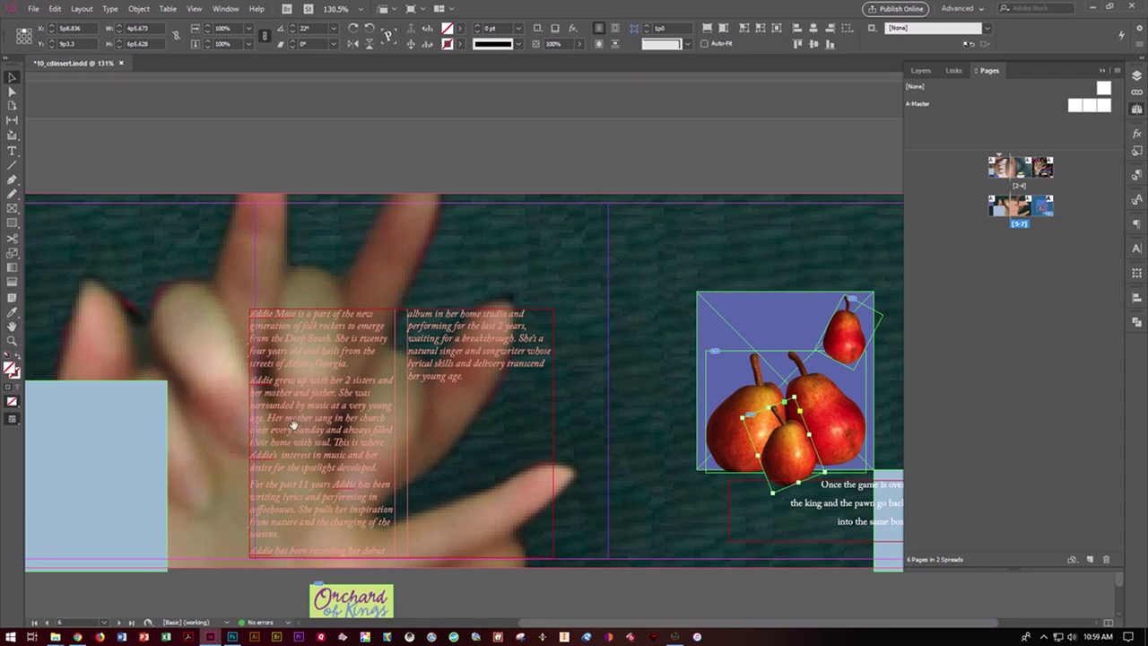
{"action": "left_click_drag", "start_coordinate": [222, 487], "coordinate": [303, 475]}
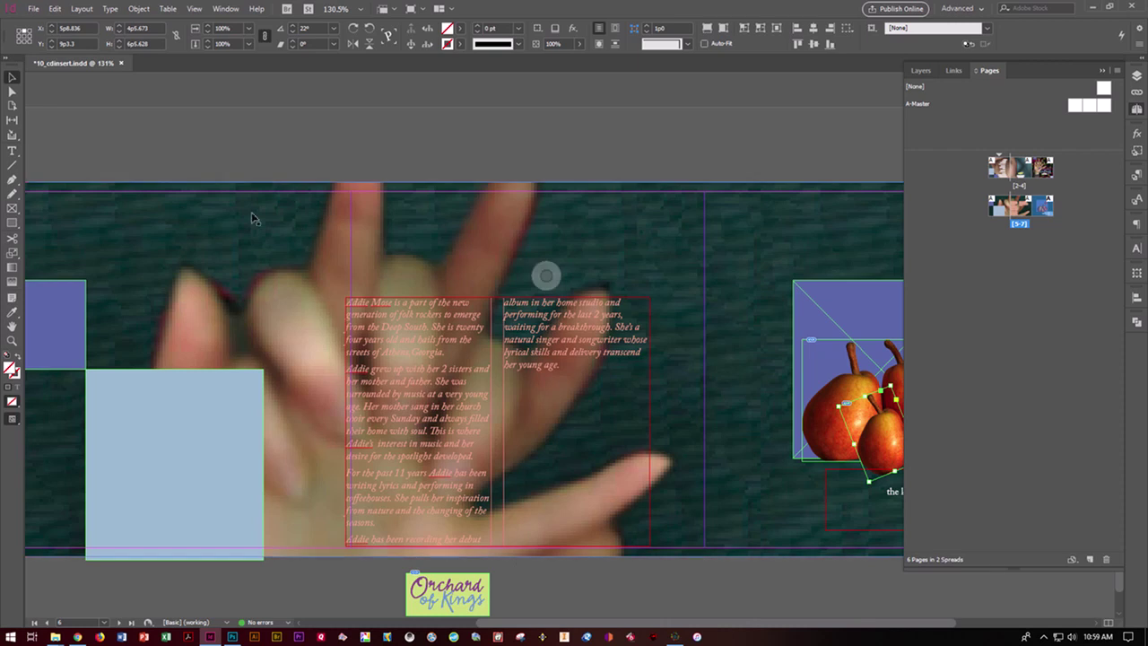
{"action": "left_click", "coordinate": [13, 209]}
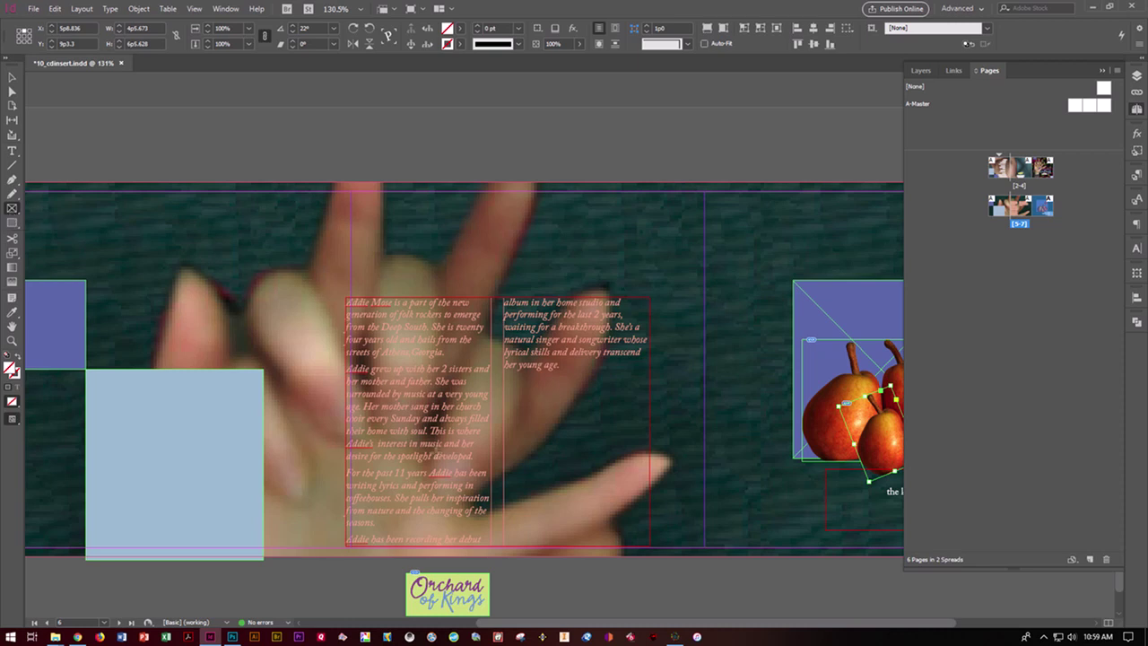
{"action": "mouse_move", "coordinate": [416, 459]}
{"action": "left_mouse_down"}
{"action": "mouse_move", "coordinate": [422, 494]}
{"action": "mouse_move", "coordinate": [676, 540]}
{"action": "left_mouse_up"}
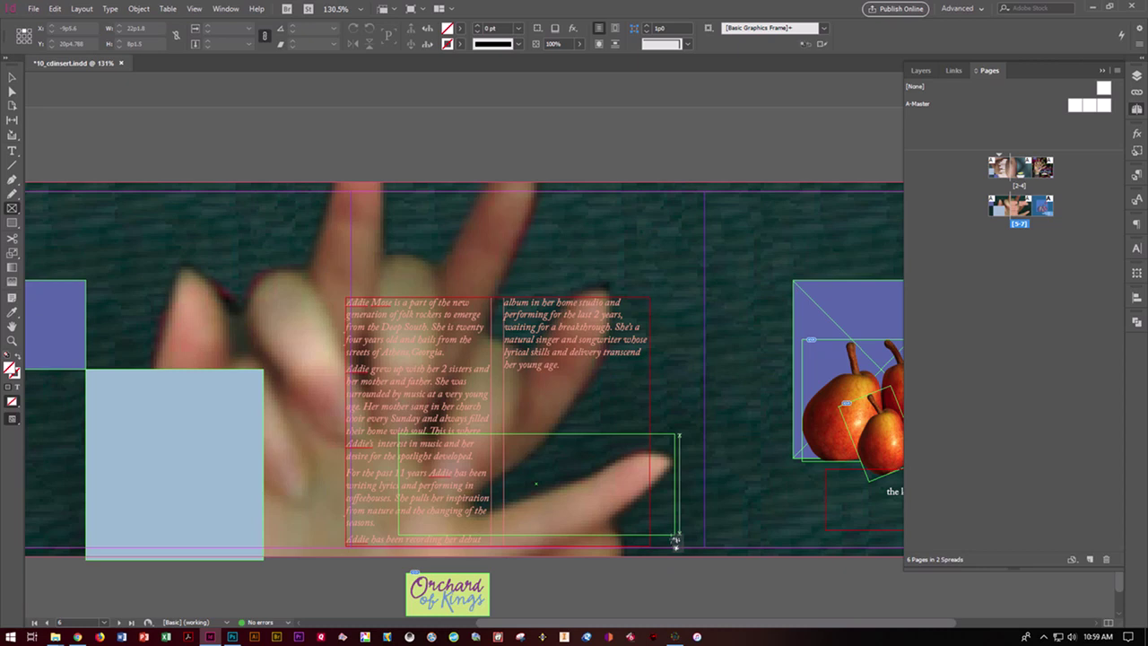
{"action": "left_click_drag", "start_coordinate": [677, 541], "coordinate": [678, 543]}
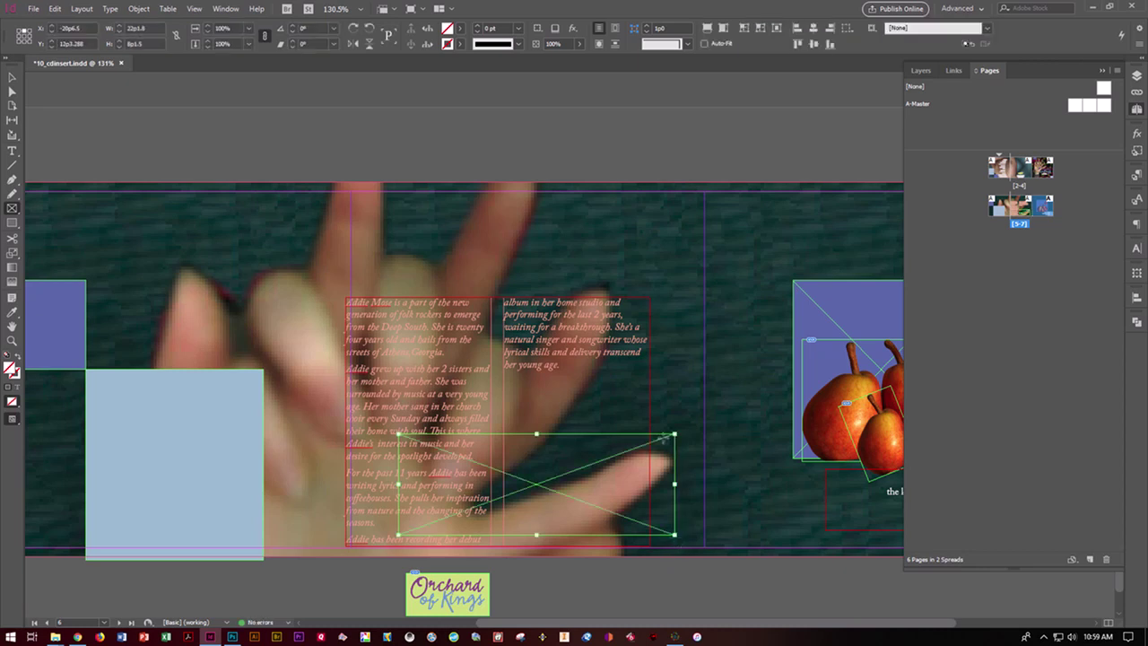
- Set the empty frame's content fitting to Fit Content Proportionally in its frame fitting options
{"action": "left_click", "coordinate": [139, 9]}
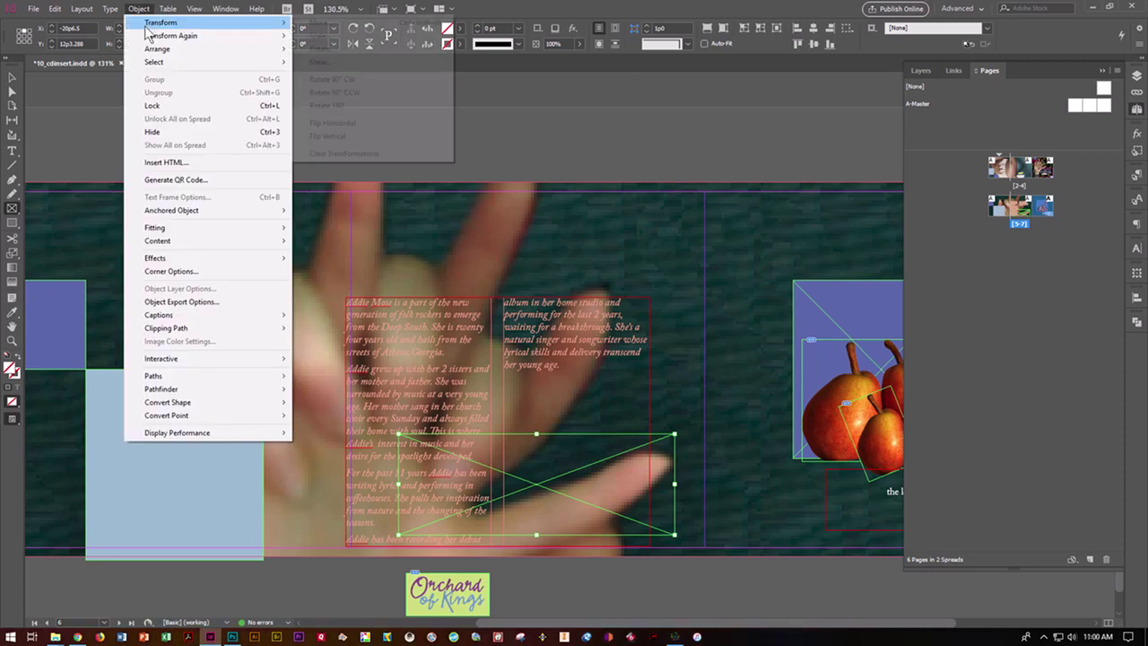
{"action": "mouse_move", "coordinate": [159, 230]}
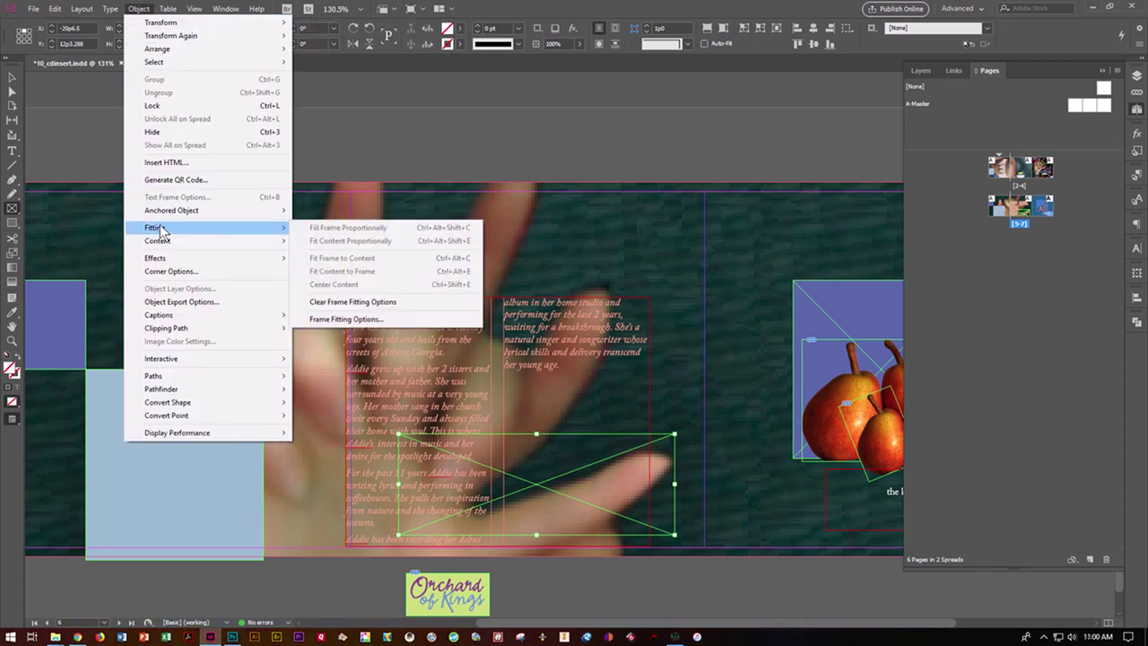
{"action": "left_click", "coordinate": [325, 320]}
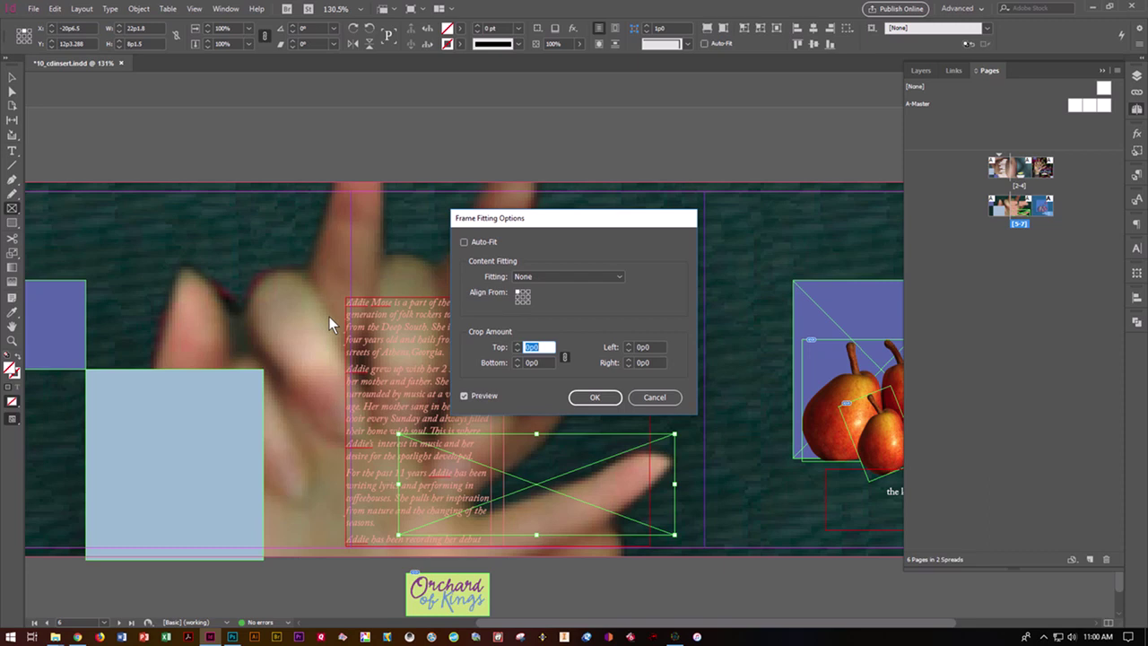
{"action": "left_click", "coordinate": [547, 277]}
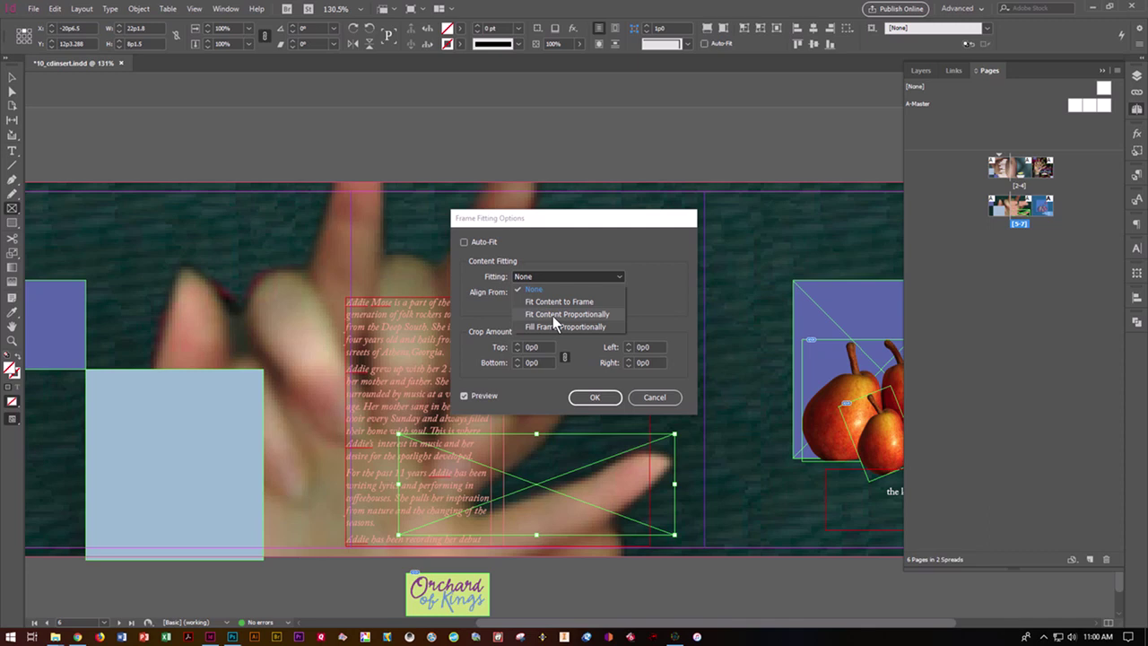
{"action": "left_click", "coordinate": [553, 315]}
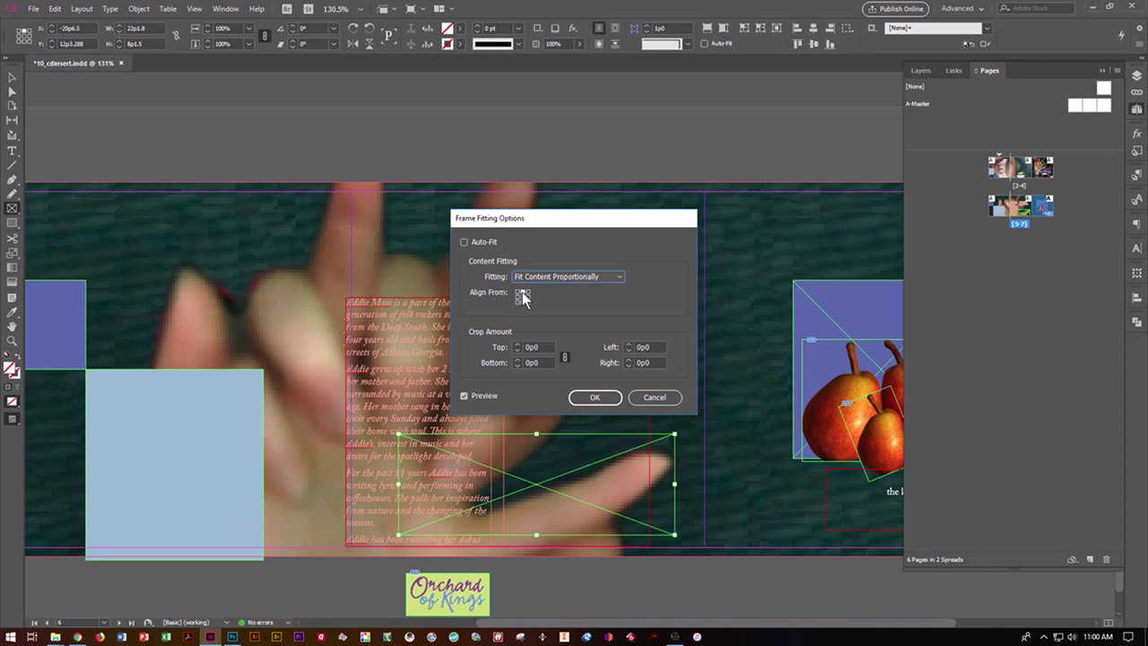
{"action": "left_click", "coordinate": [580, 401]}
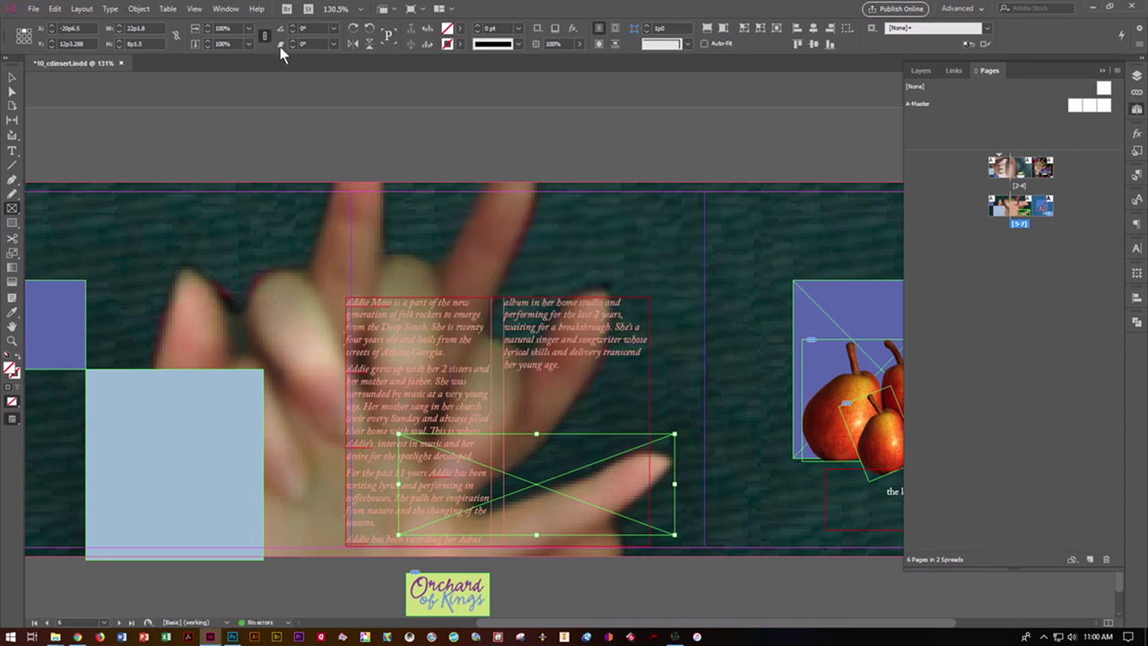
- Place Tulips.psd into the empty frame over the biography text, and deselect it
{"action": "left_click", "coordinate": [36, 9]}
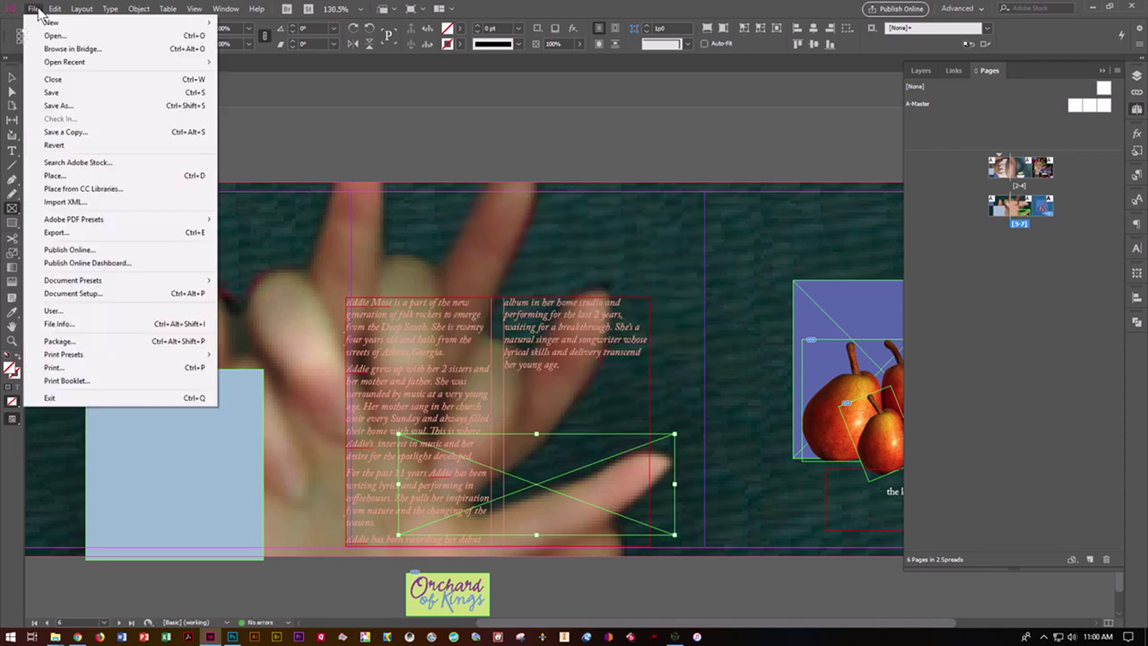
{"action": "left_click", "coordinate": [56, 177]}
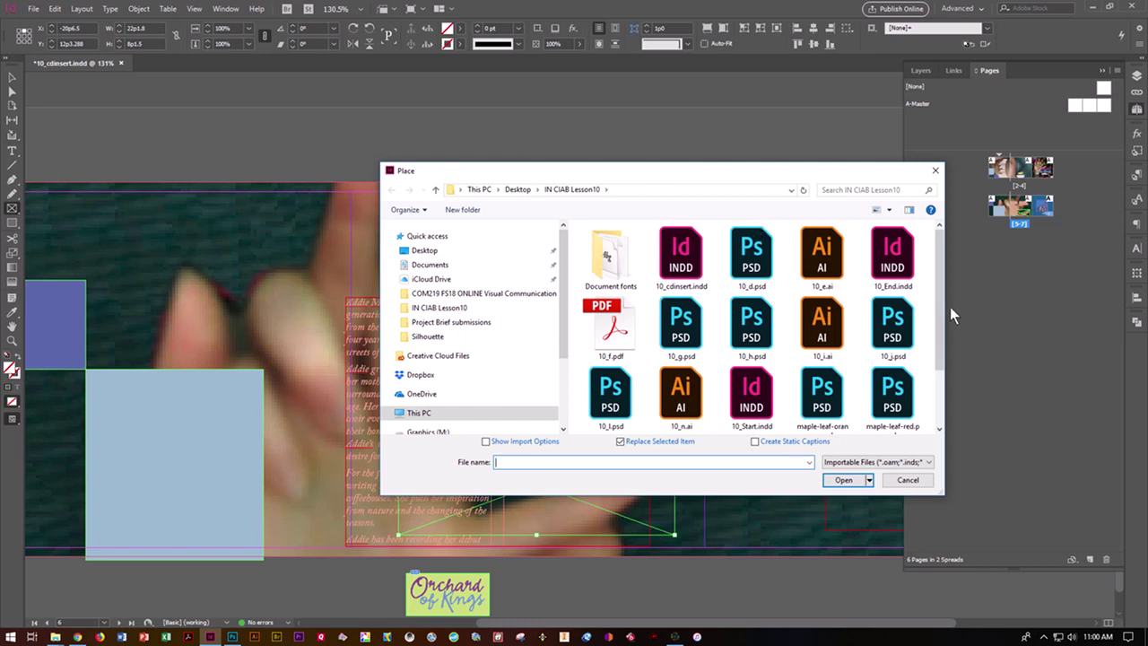
{"action": "left_click_drag", "start_coordinate": [940, 297], "coordinate": [935, 377]}
{"action": "left_click", "coordinate": [812, 377]}
{"action": "left_click", "coordinate": [843, 482]}
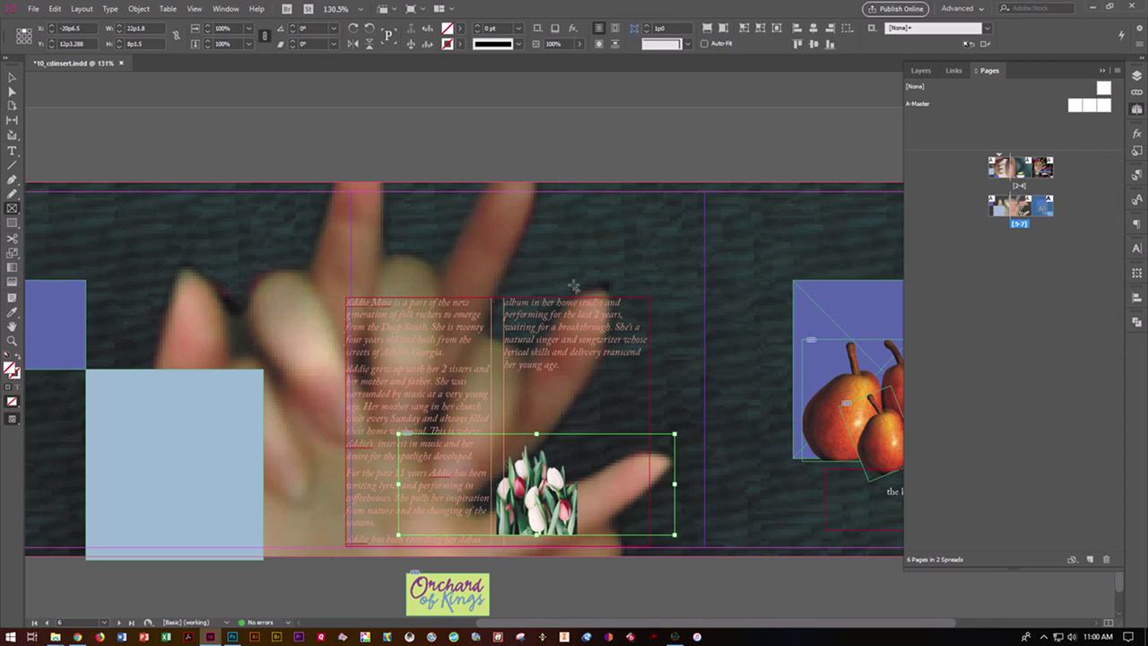
{"action": "left_click", "coordinate": [11, 77]}
{"action": "left_click", "coordinate": [189, 146]}
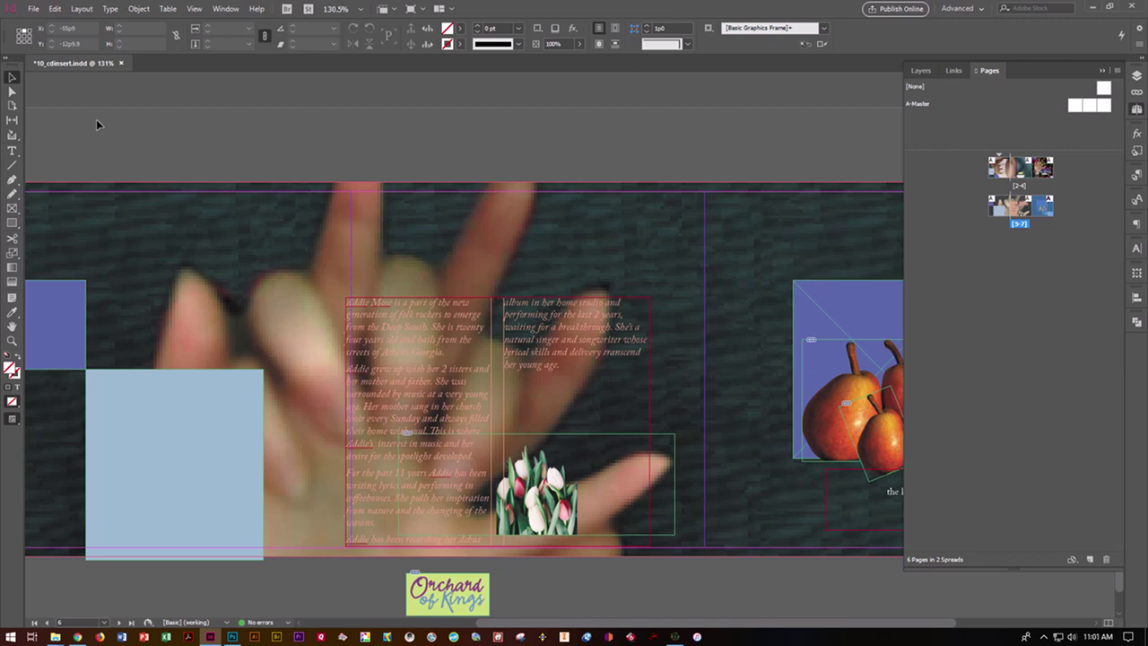
- Lock the Text layer and select the tulips frame underneath the biography text
{"action": "left_click", "coordinate": [918, 70]}
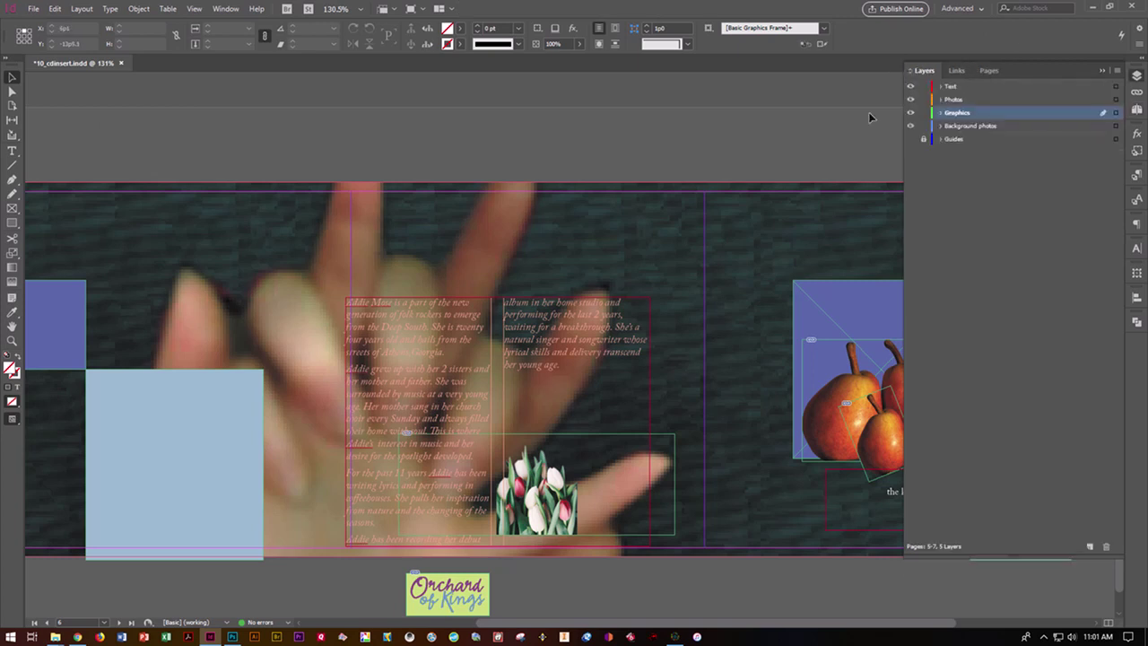
{"action": "left_click", "coordinate": [924, 86]}
{"action": "left_click", "coordinate": [548, 466]}
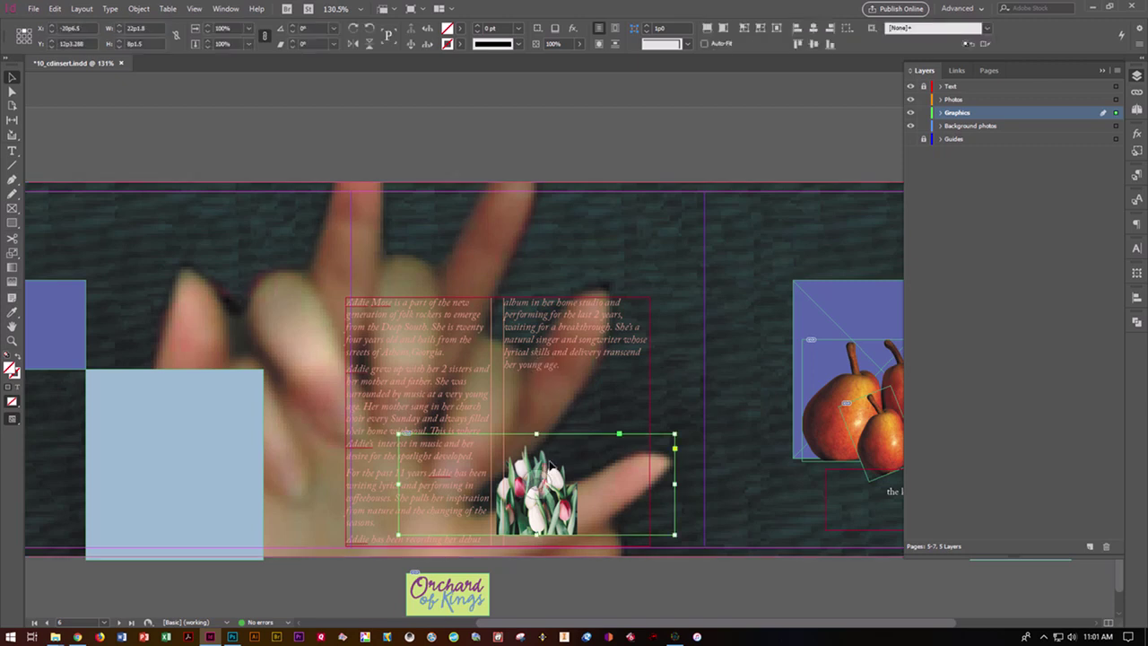
- Scale the tulips image inside its frame to about 55.4% and reposition it slightly left and down within the frame
{"action": "left_click", "coordinate": [540, 489]}
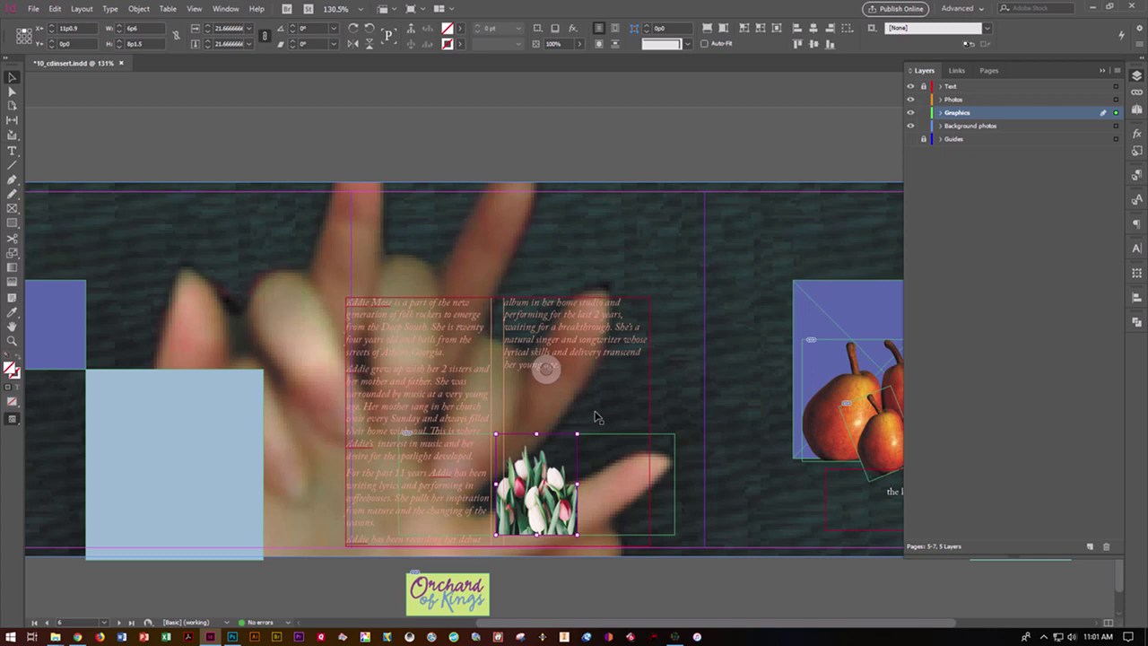
{"action": "left_click_drag", "start_coordinate": [577, 434], "coordinate": [692, 403]}
{"action": "mouse_move", "coordinate": [590, 494]}
{"action": "left_mouse_down"}
{"action": "mouse_move", "coordinate": [603, 495]}
{"action": "mouse_move", "coordinate": [593, 474]}
{"action": "mouse_move", "coordinate": [597, 496]}
{"action": "left_mouse_up"}
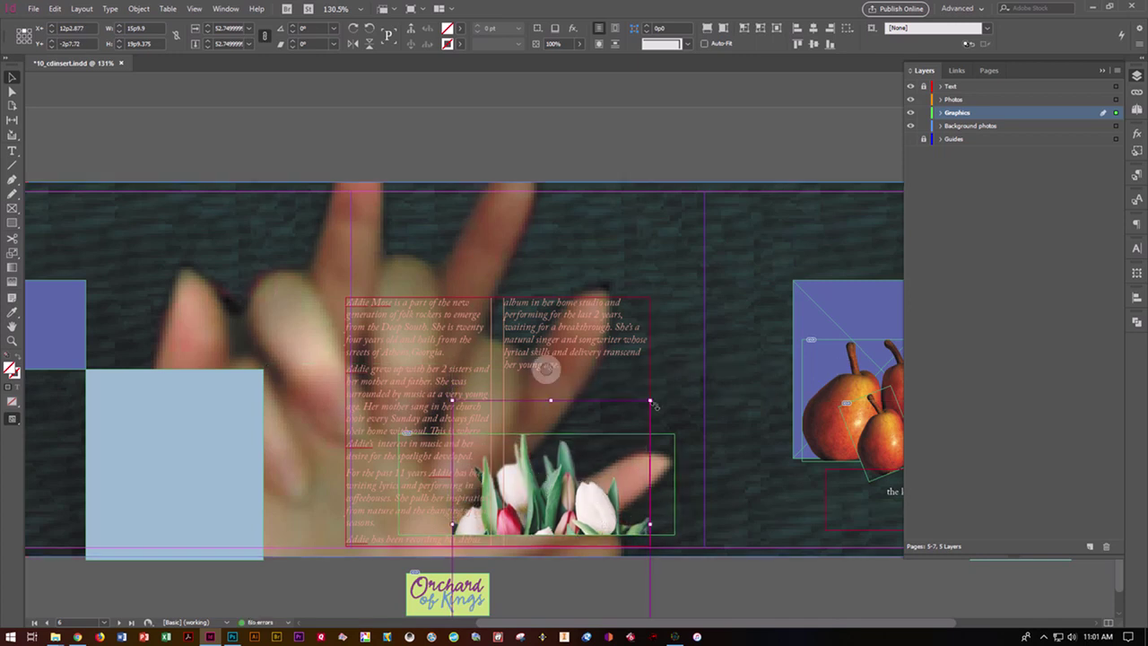
{"action": "left_click_drag", "start_coordinate": [653, 405], "coordinate": [660, 389]}
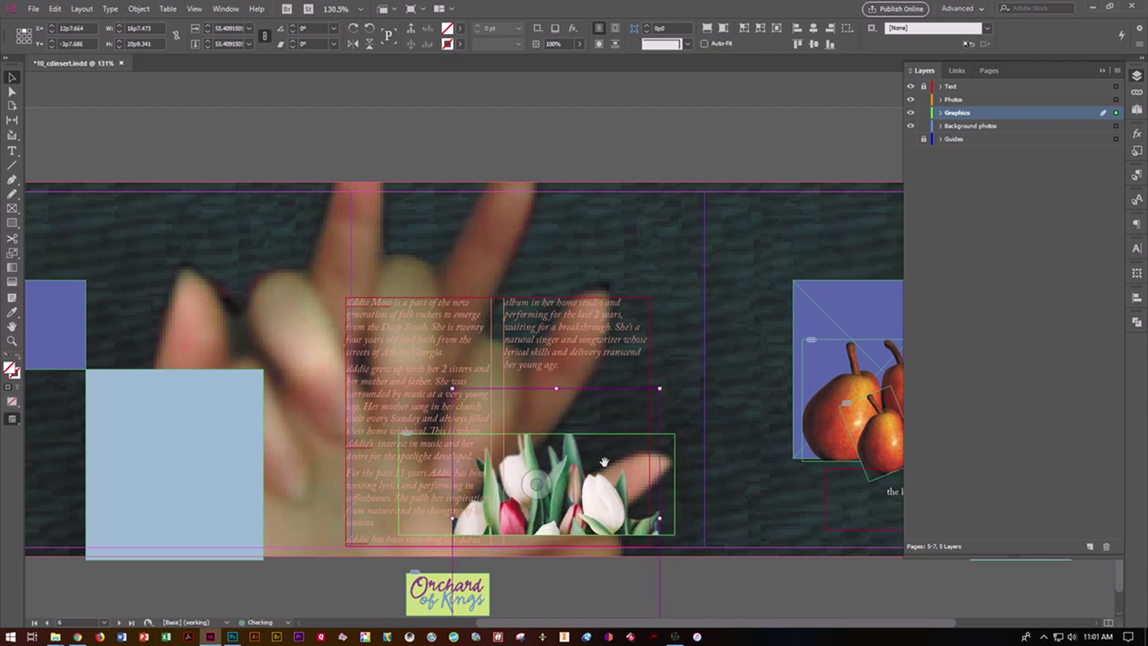
{"action": "left_click_drag", "start_coordinate": [602, 467], "coordinate": [579, 485]}
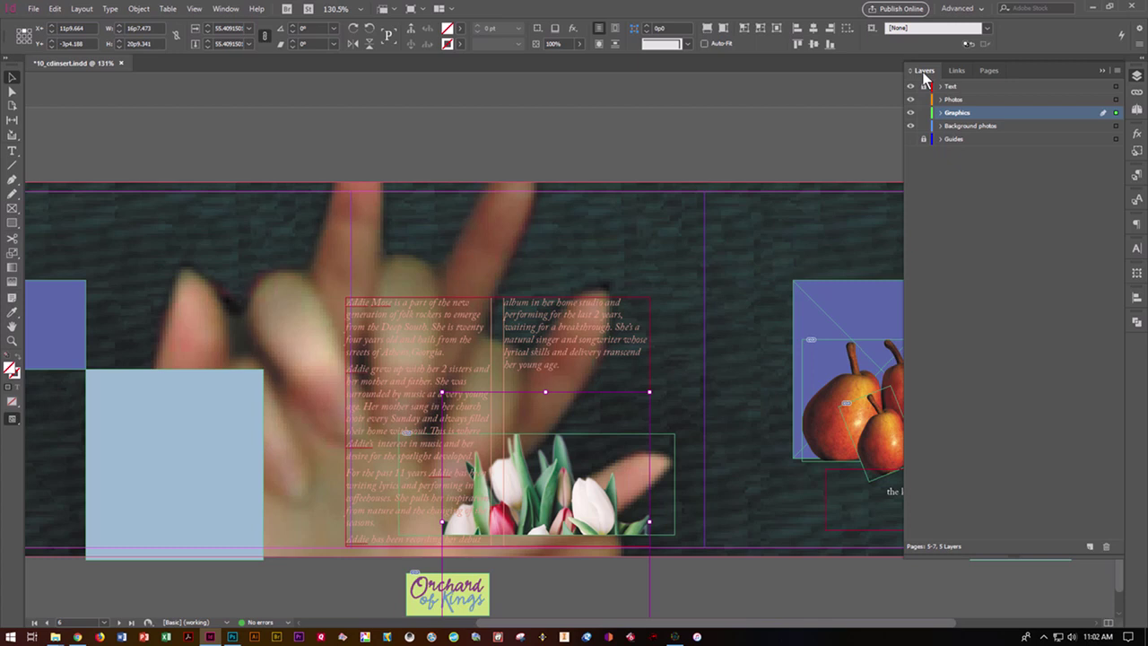
- Make the Photos layer active and go to the leftmost page of spread 2-4
{"action": "left_click", "coordinate": [955, 101]}
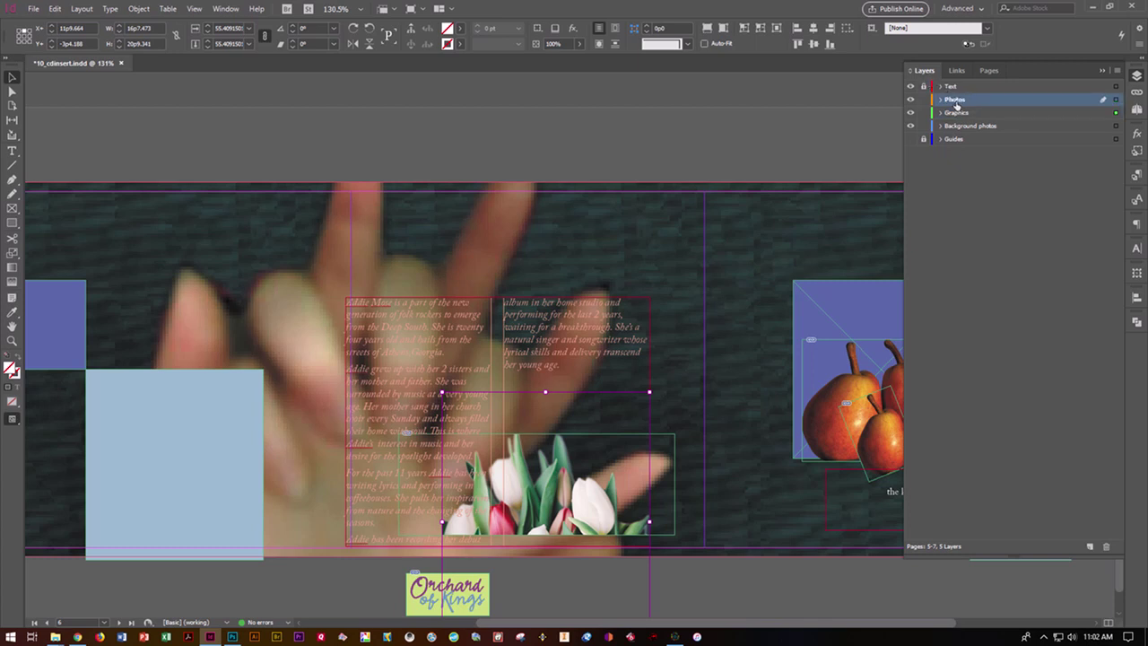
{"action": "left_click", "coordinate": [989, 70]}
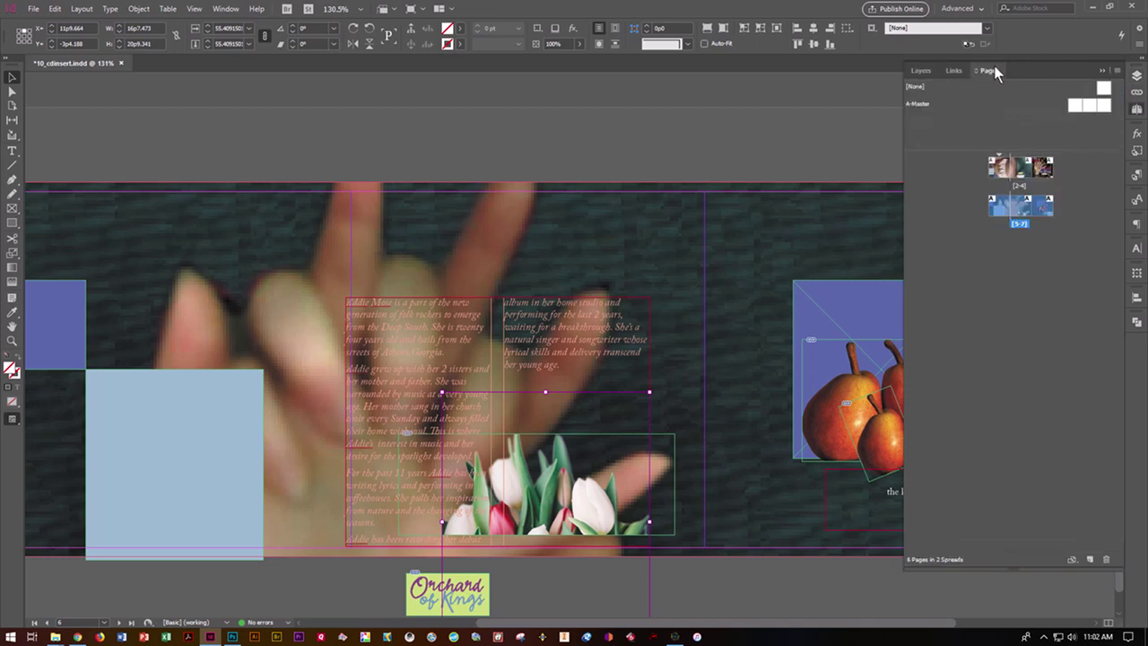
{"action": "double_click", "coordinate": [1014, 171]}
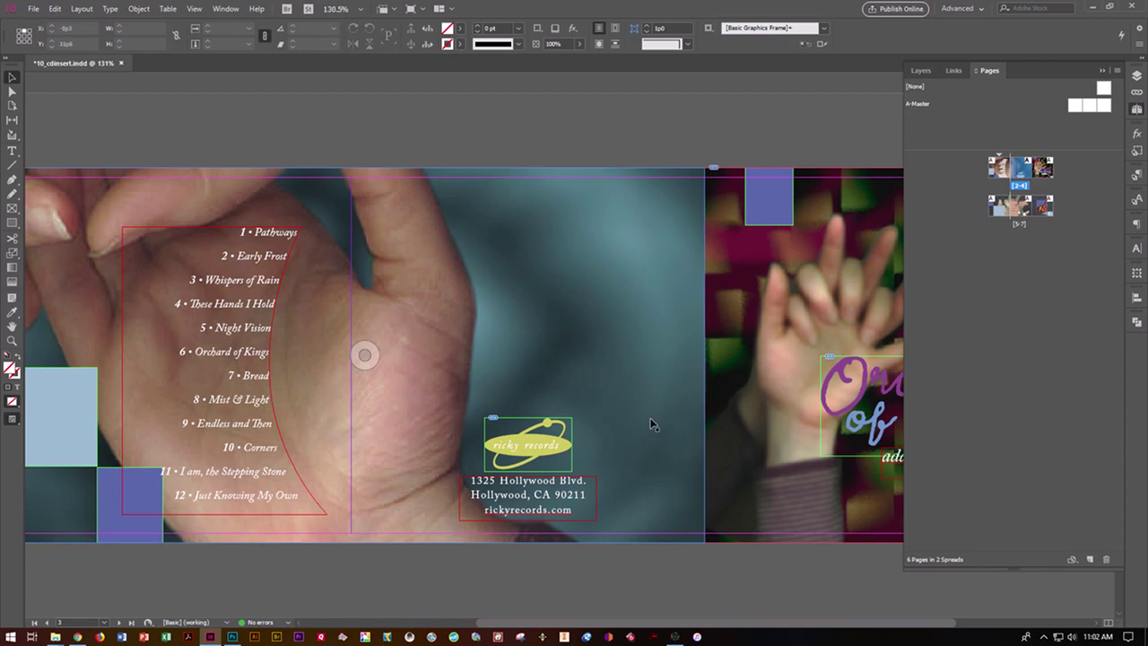
{"action": "left_click", "coordinate": [629, 400]}
{"action": "left_click", "coordinate": [215, 544]}
{"action": "left_click_drag", "start_coordinate": [502, 622], "coordinate": [431, 625]}
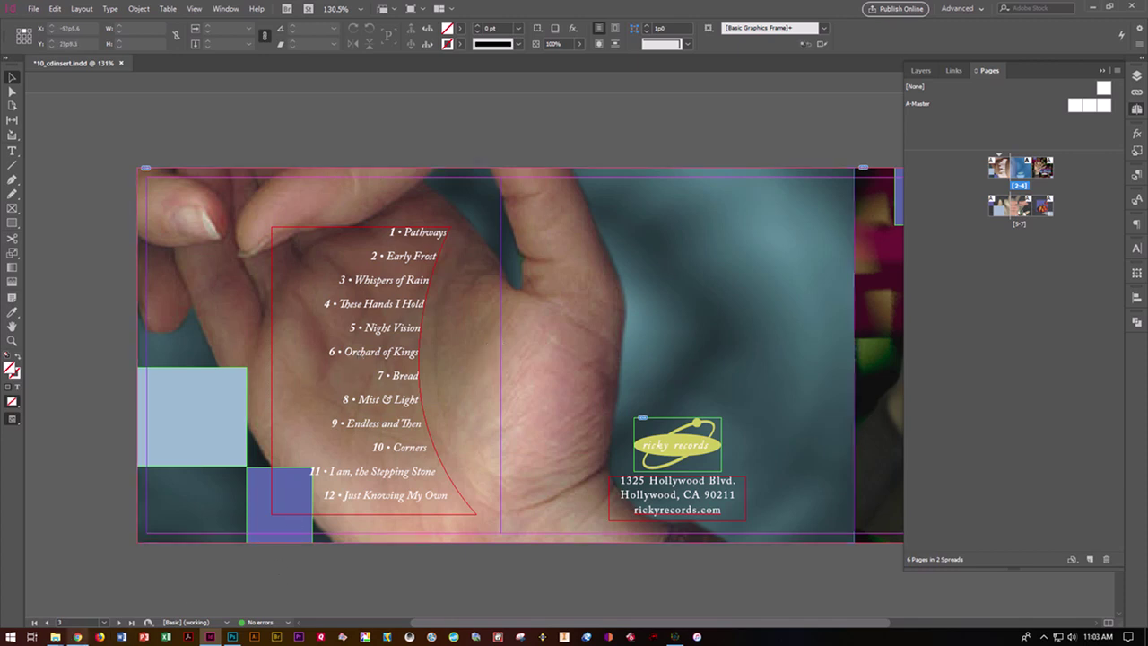
- Open 10_d.psd from the IN CIAB Lesson10 folder in Photoshop to view it, and return to the InDesign document
{"action": "mouse_move", "coordinate": [55, 636]}
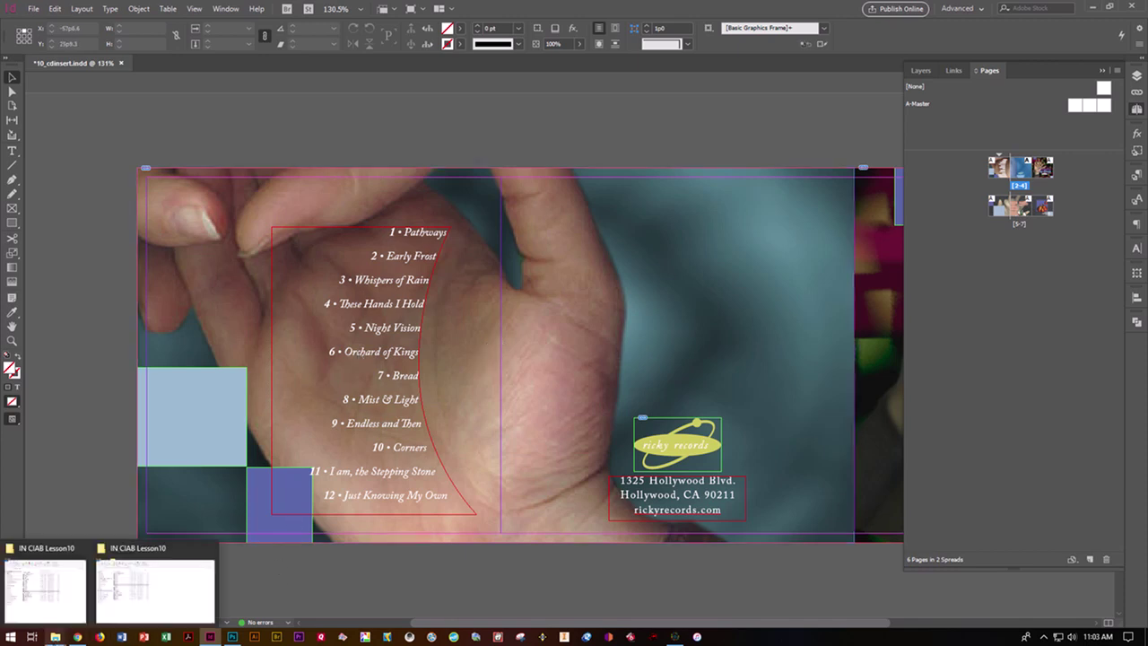
{"action": "left_click", "coordinate": [134, 618]}
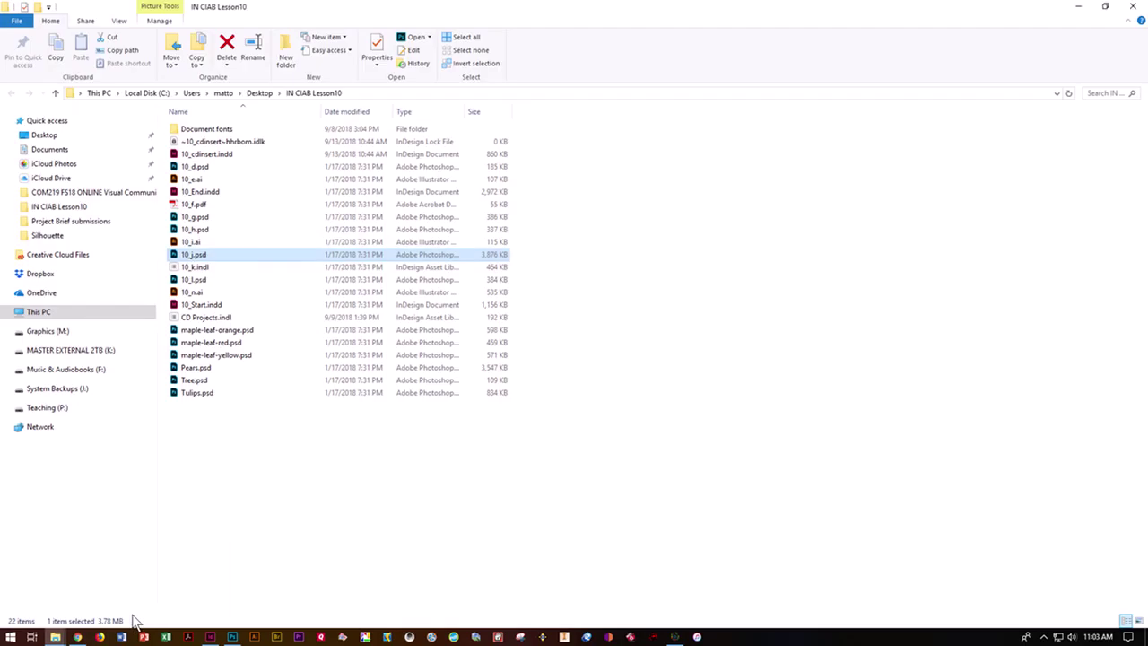
{"action": "double_click", "coordinate": [194, 166]}
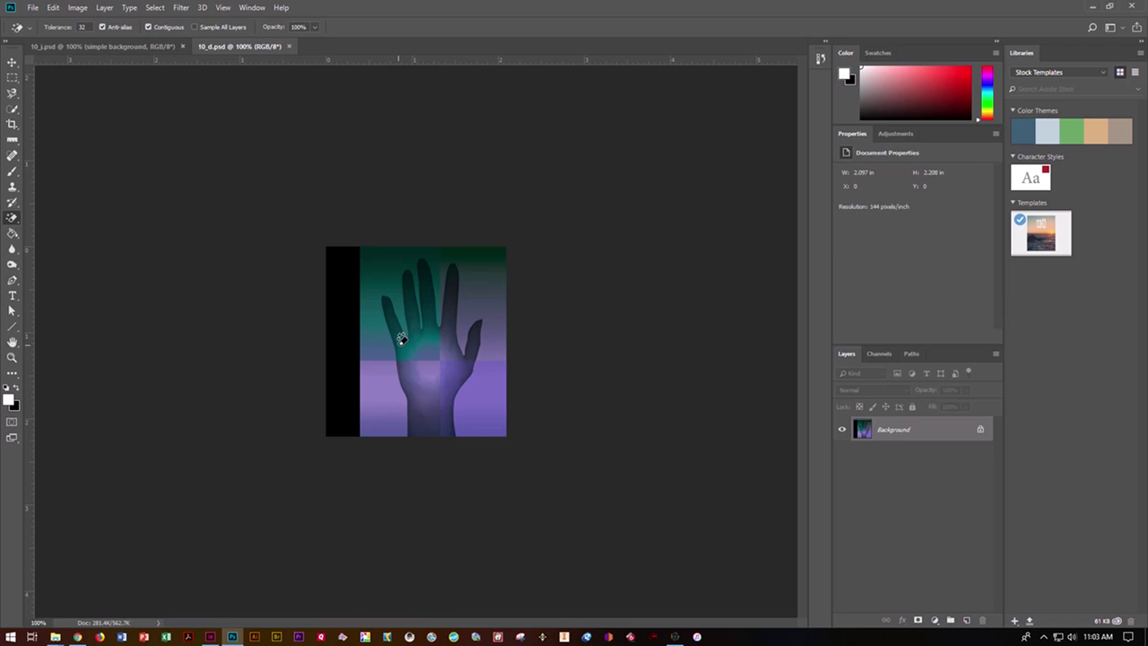
{"action": "left_click", "coordinate": [1093, 7]}
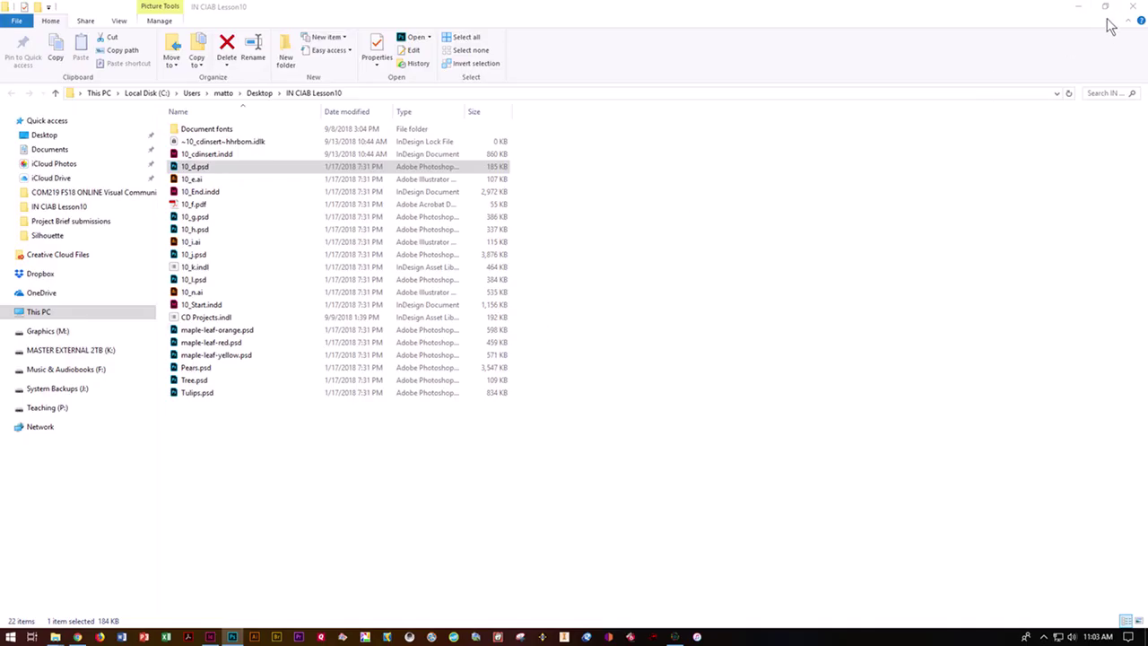
{"action": "left_click", "coordinate": [1078, 7]}
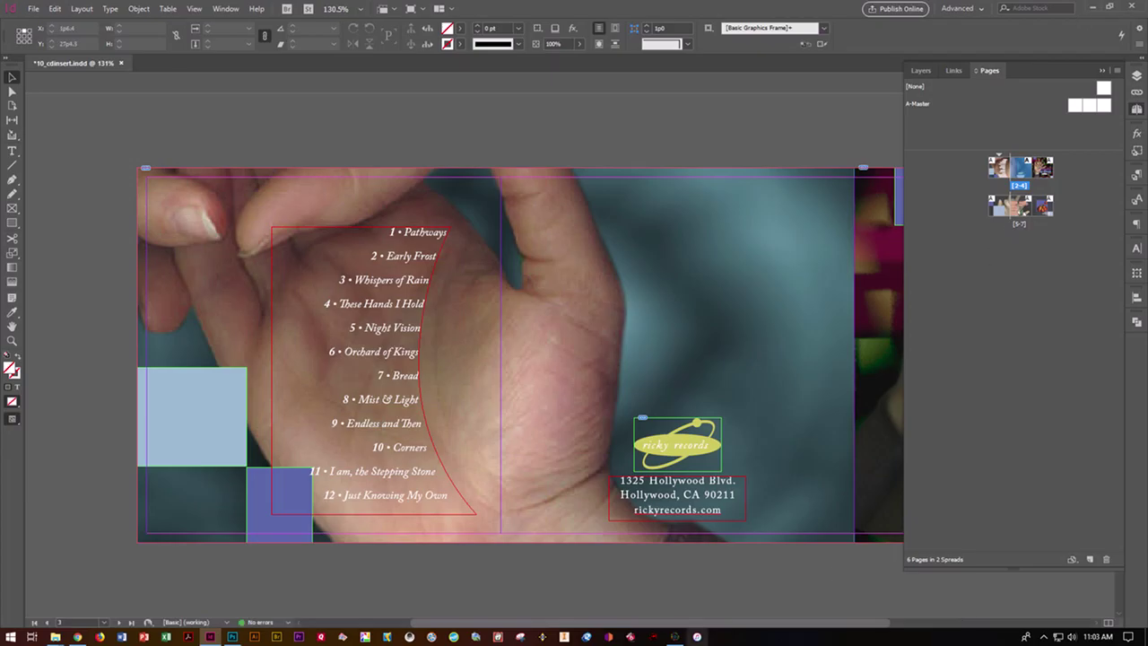
- Place 10_d.psd from the lesson folder at full size and align it with the lower-left corner of the leftmost page
{"action": "mouse_move", "coordinate": [56, 635]}
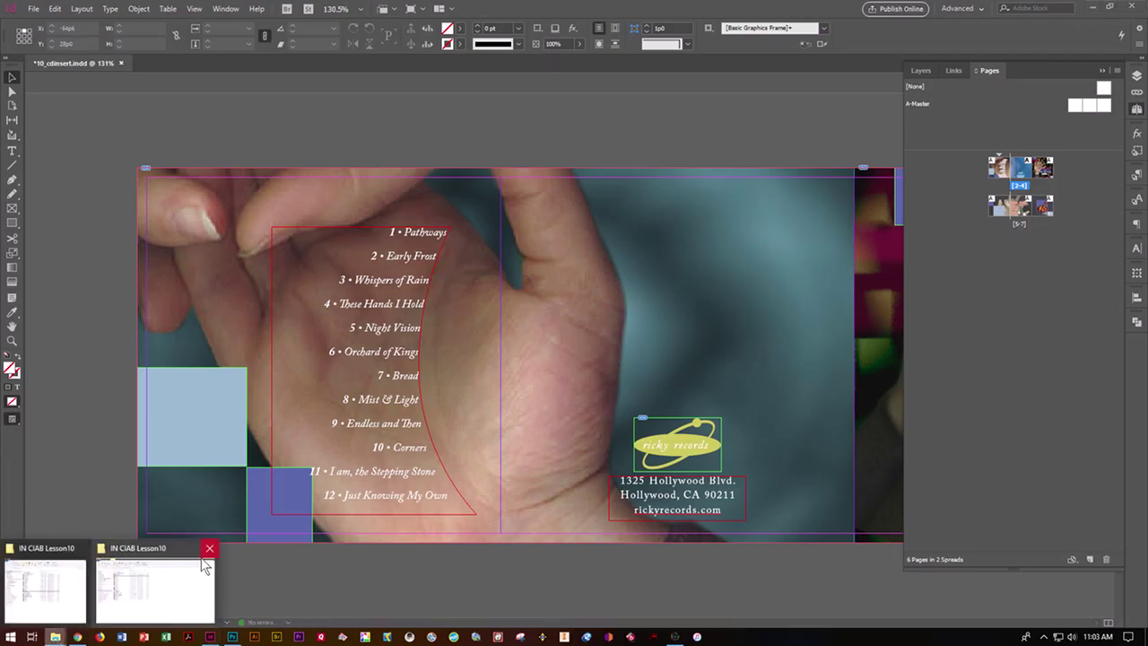
{"action": "left_click", "coordinate": [132, 593]}
{"action": "left_click", "coordinate": [1108, 11]}
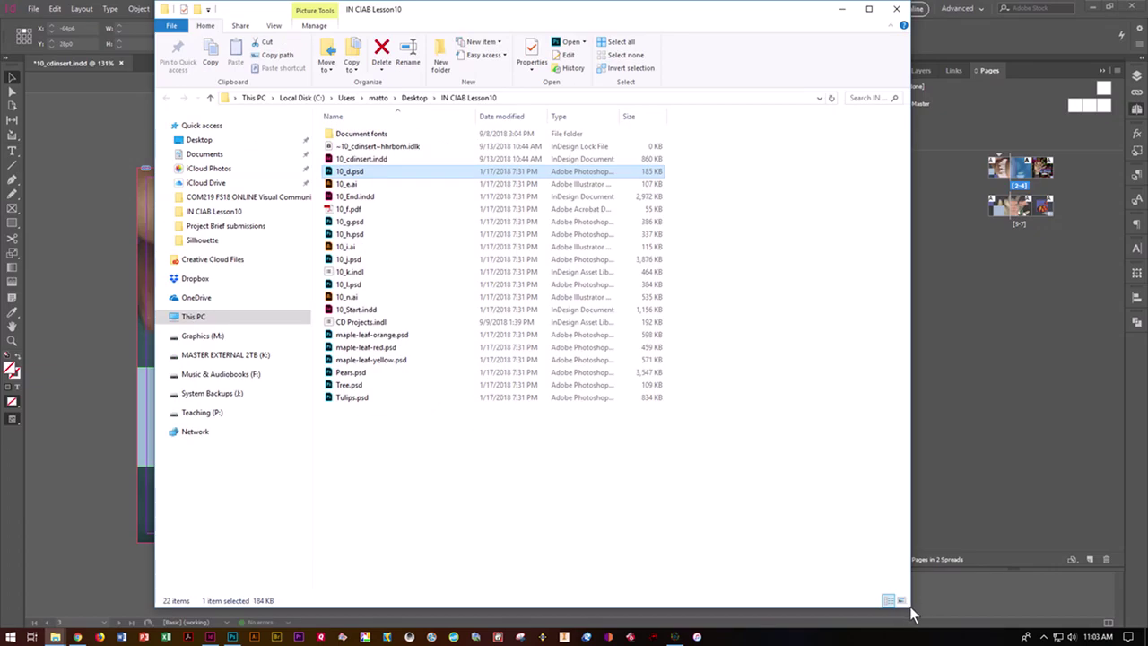
{"action": "left_click", "coordinate": [163, 594]}
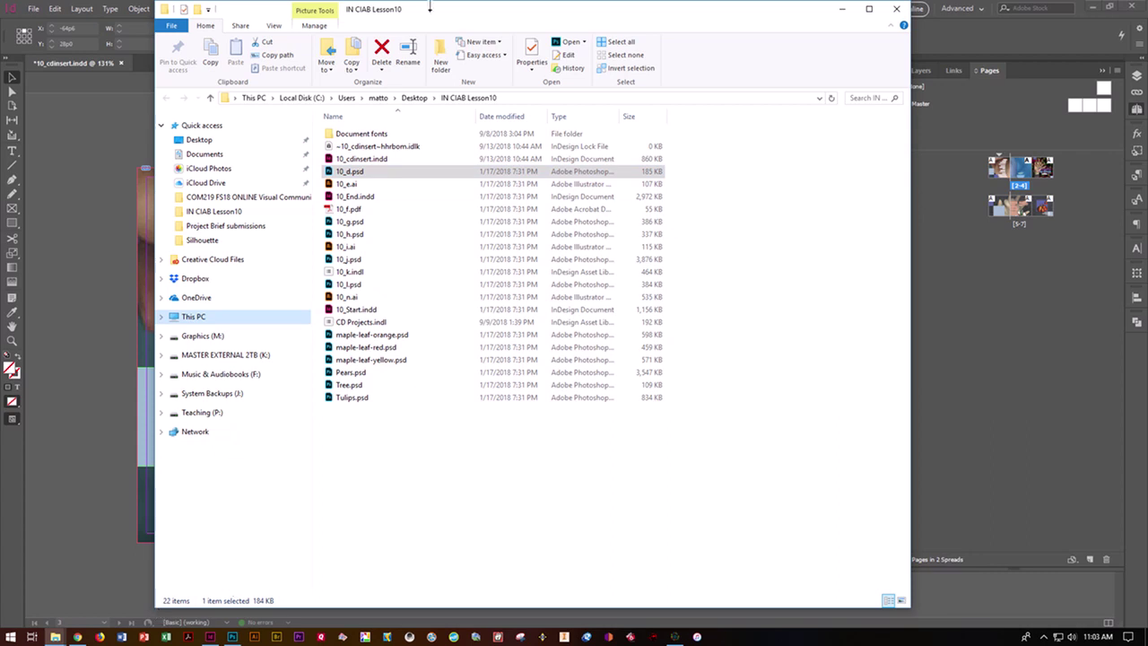
{"action": "left_click_drag", "start_coordinate": [441, 18], "coordinate": [1147, 36]}
{"action": "left_click_drag", "start_coordinate": [752, 192], "coordinate": [208, 462]}
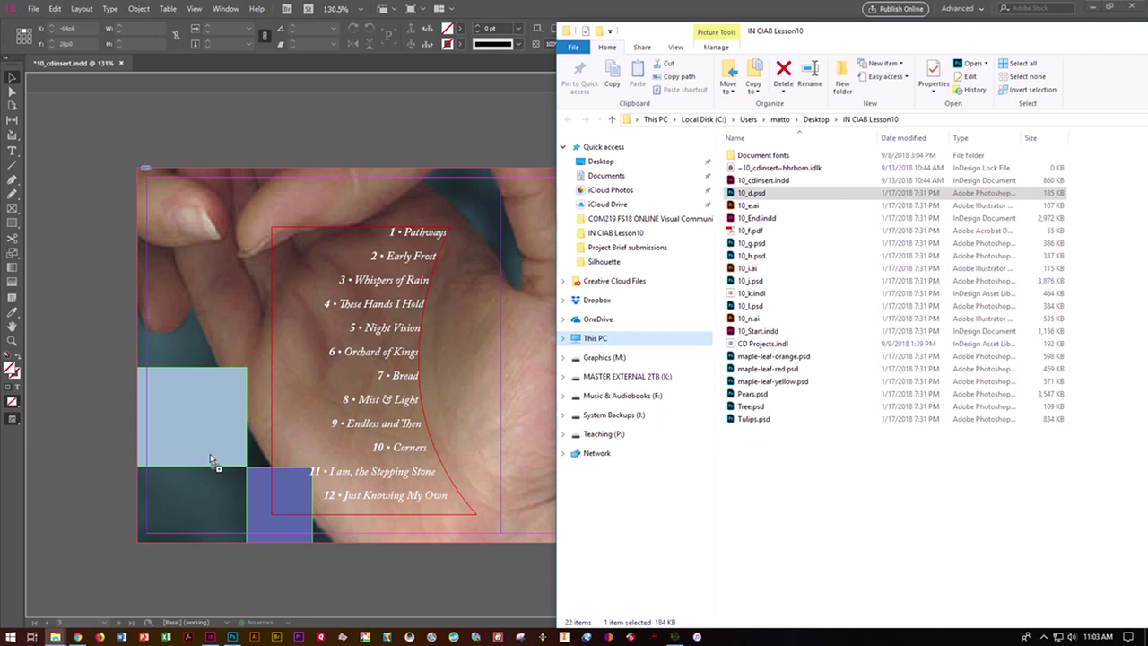
{"action": "left_click_drag", "start_coordinate": [210, 454], "coordinate": [76, 467]}
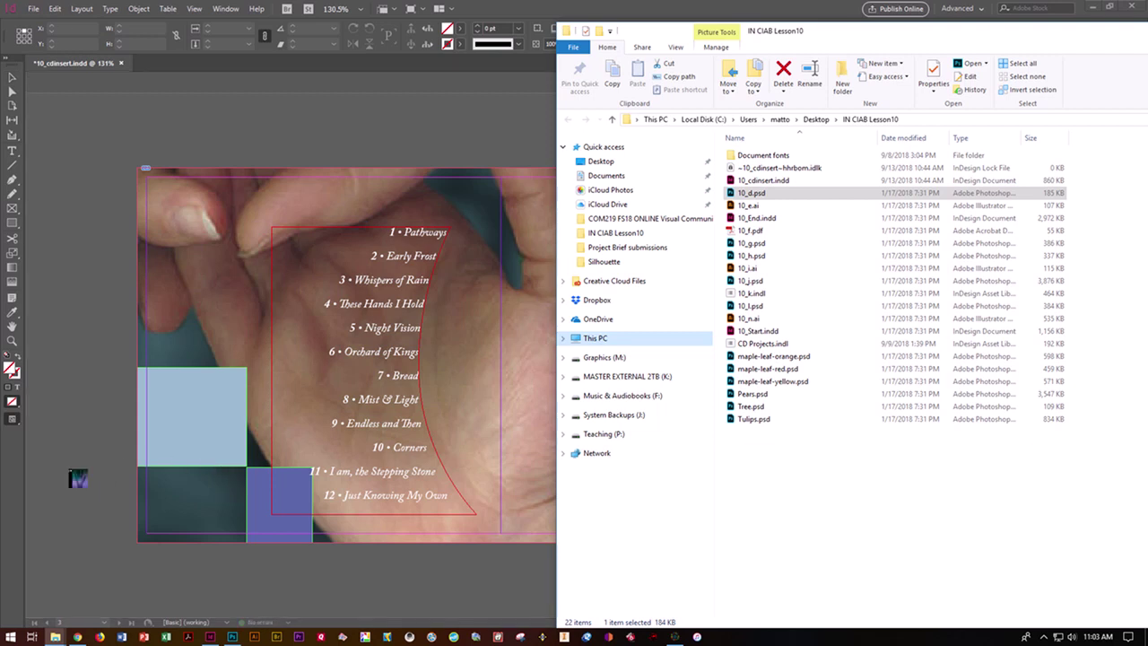
{"action": "left_click", "coordinate": [46, 451]}
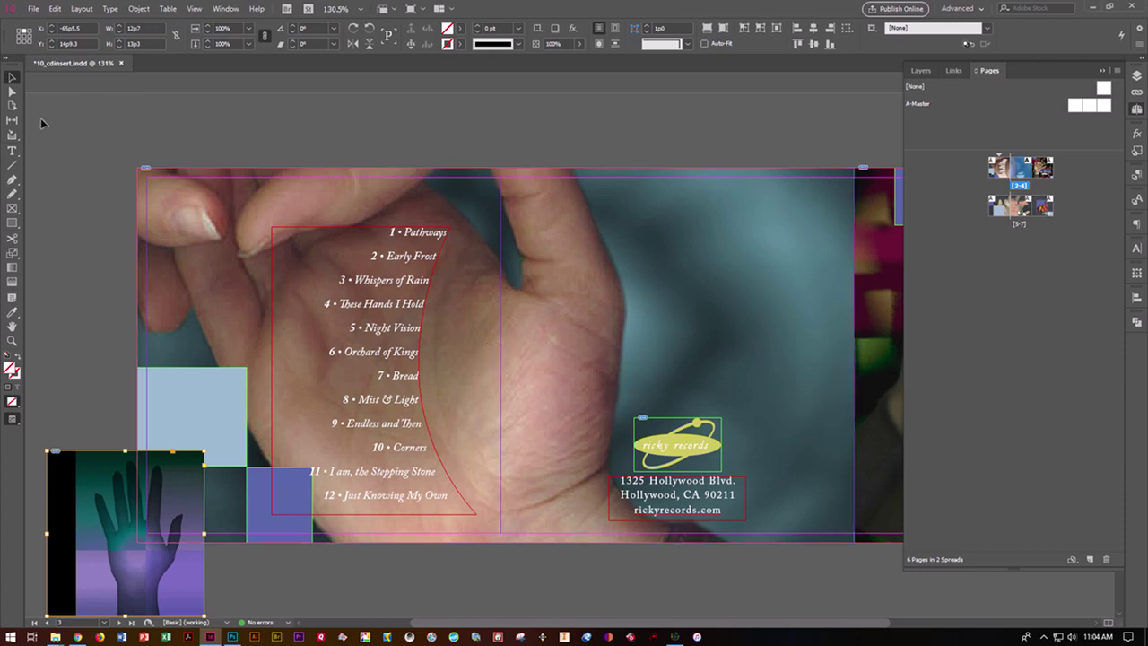
{"action": "left_click_drag", "start_coordinate": [71, 493], "coordinate": [158, 429]}
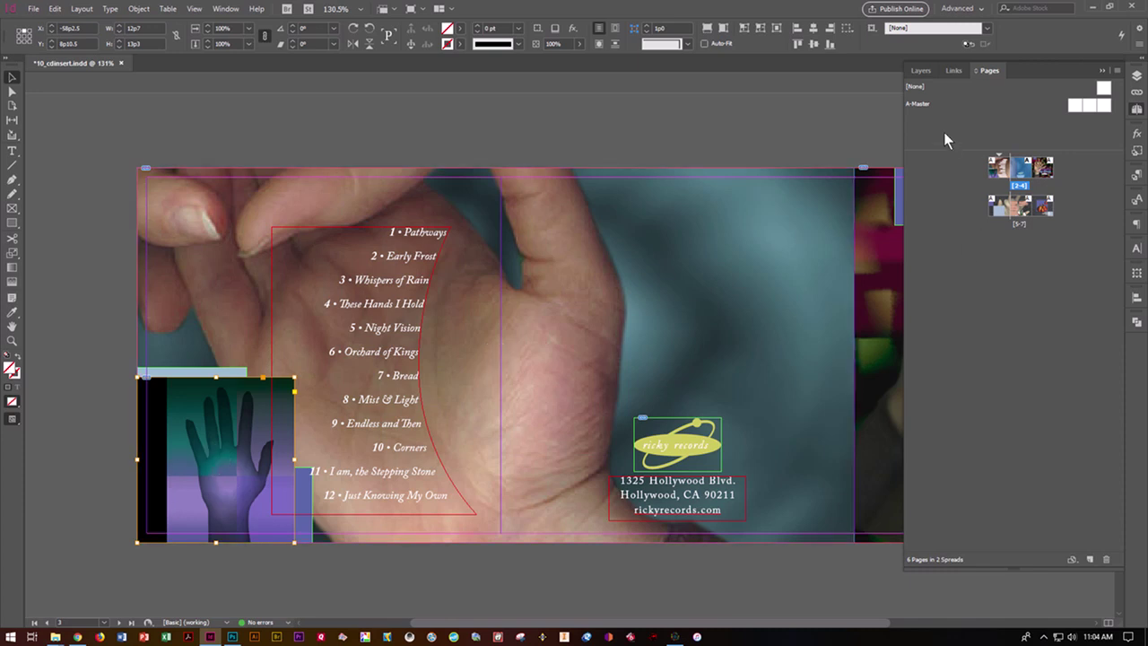
- Open the linked original of the placed 10_d.psd in Photoshop and show its channels
{"action": "left_click", "coordinate": [948, 75]}
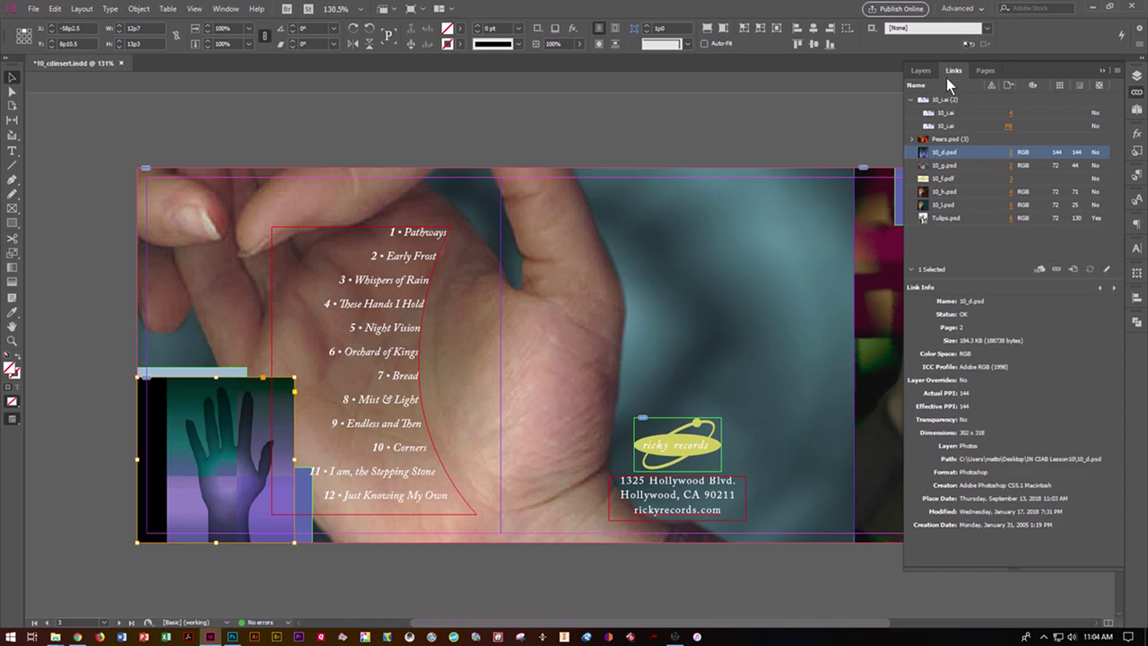
{"action": "left_click", "coordinate": [1109, 275]}
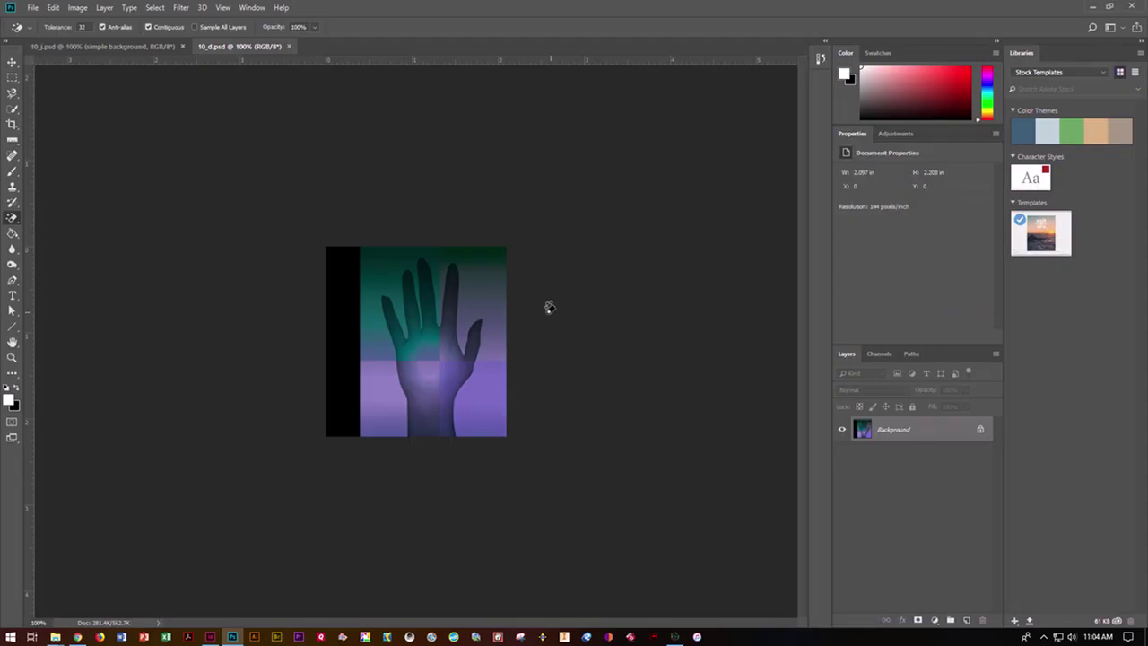
{"action": "left_click", "coordinate": [19, 67]}
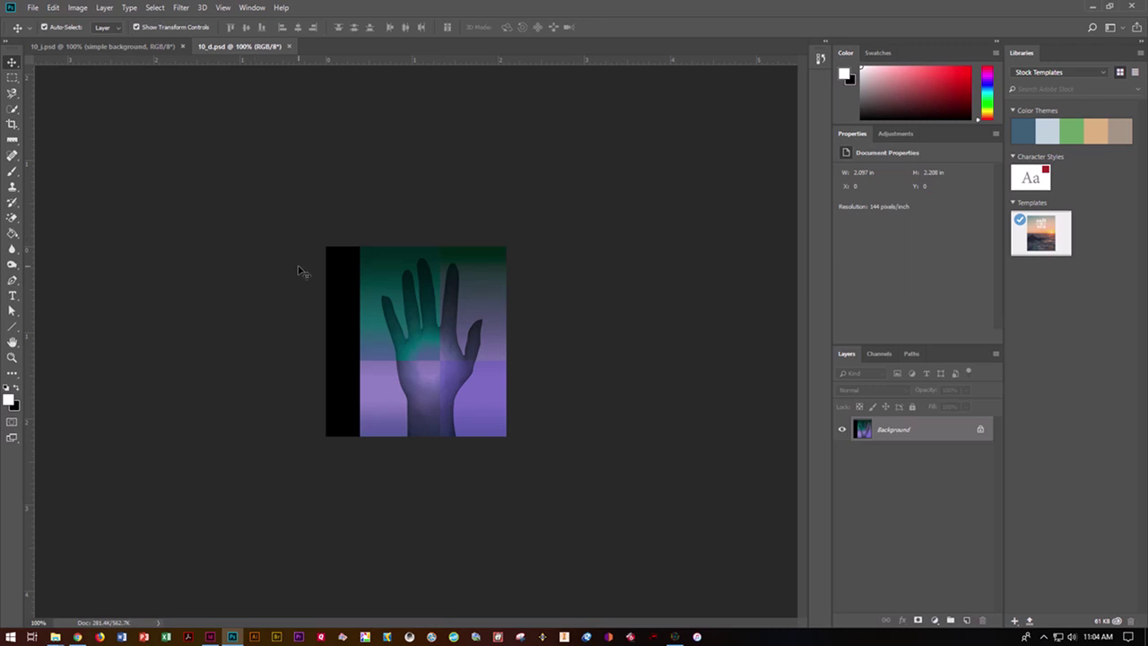
{"action": "left_click", "coordinate": [252, 7]}
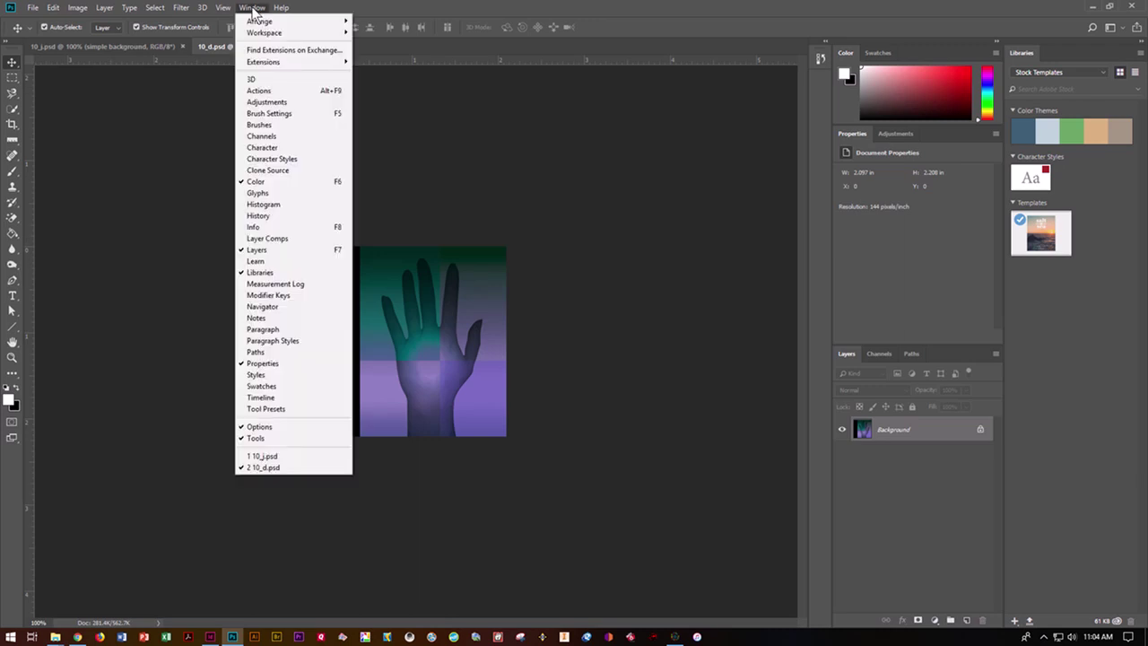
{"action": "left_click", "coordinate": [255, 136]}
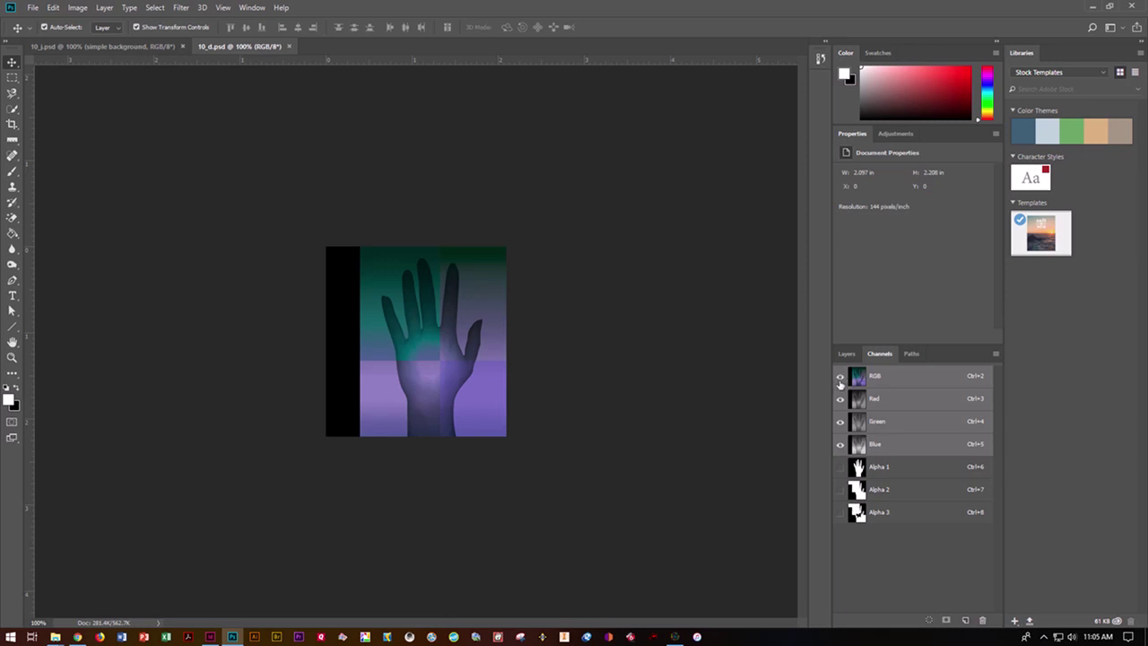
- Examine the Alpha 1, Alpha 2 and Alpha 3 channels of 10_d.psd and its RGB, Red, Green and Blue channels one by one
{"action": "left_click", "coordinate": [858, 470]}
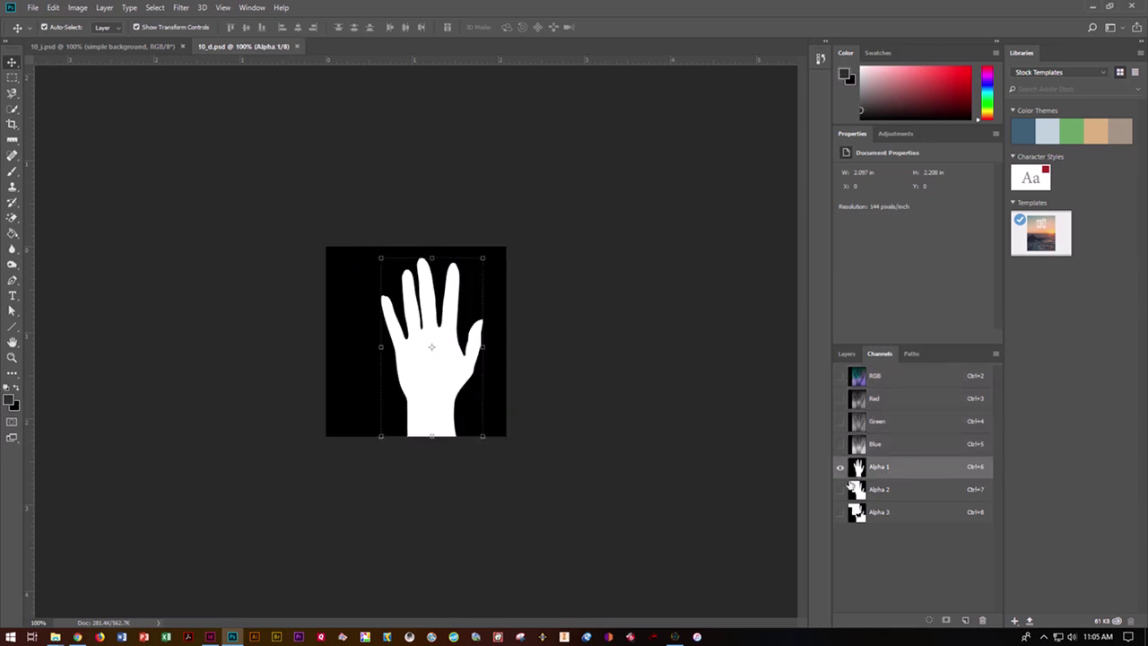
{"action": "left_click", "coordinate": [885, 491]}
{"action": "left_click", "coordinate": [886, 513]}
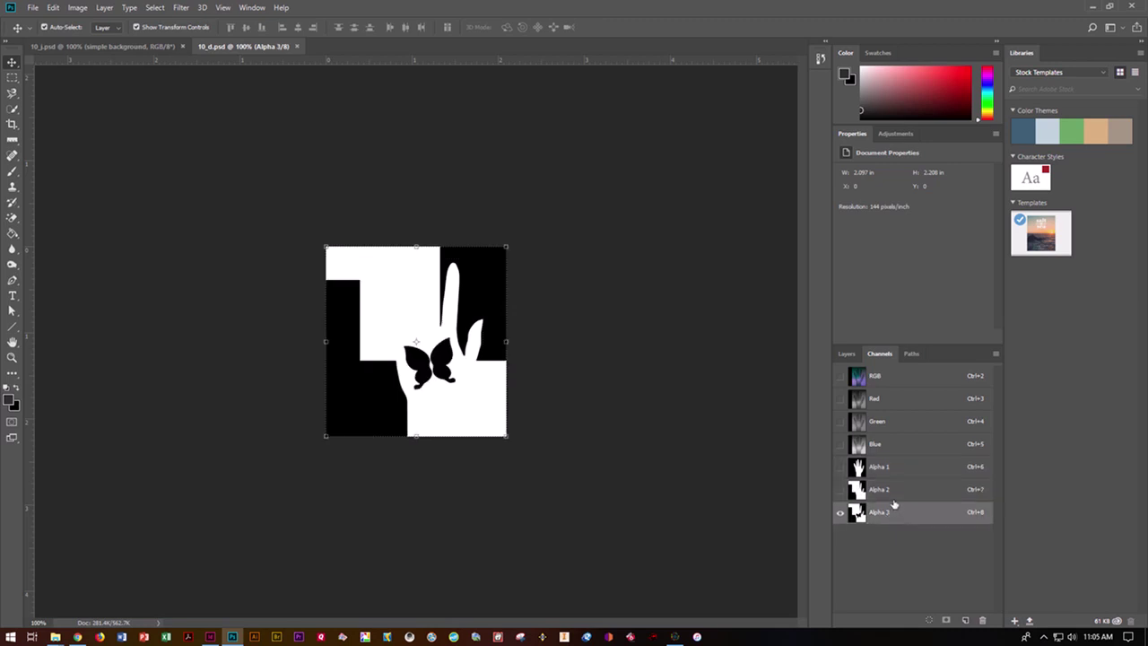
{"action": "left_click", "coordinate": [877, 490]}
{"action": "left_click", "coordinate": [886, 468]}
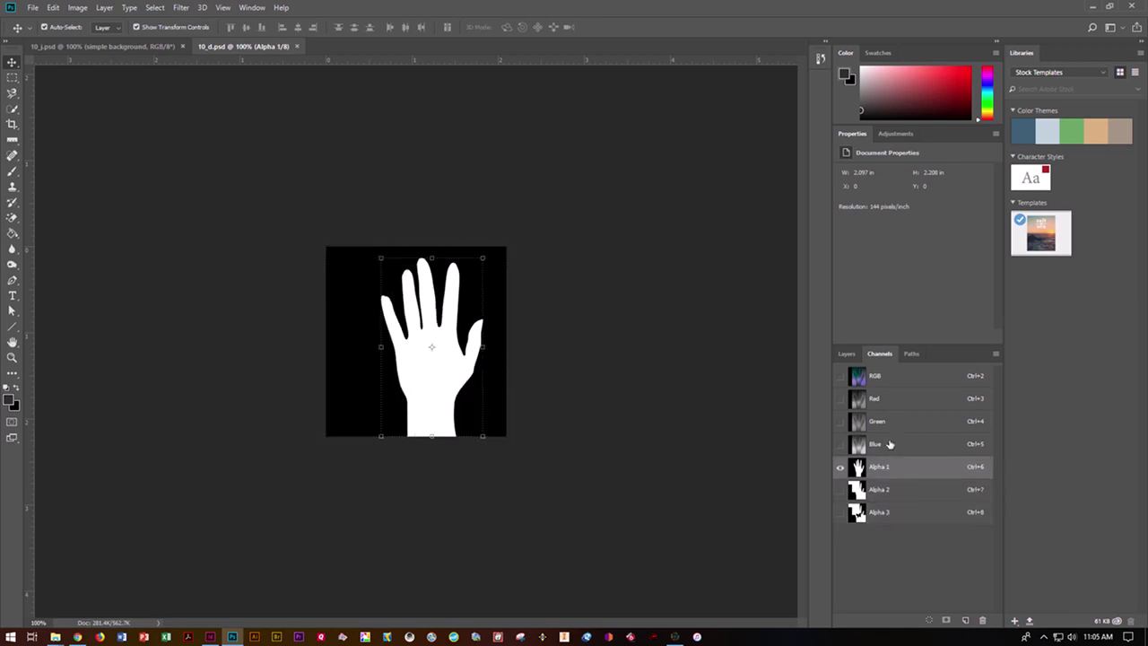
{"action": "left_click", "coordinate": [888, 446]}
{"action": "left_click", "coordinate": [891, 374]}
{"action": "left_click", "coordinate": [895, 401]}
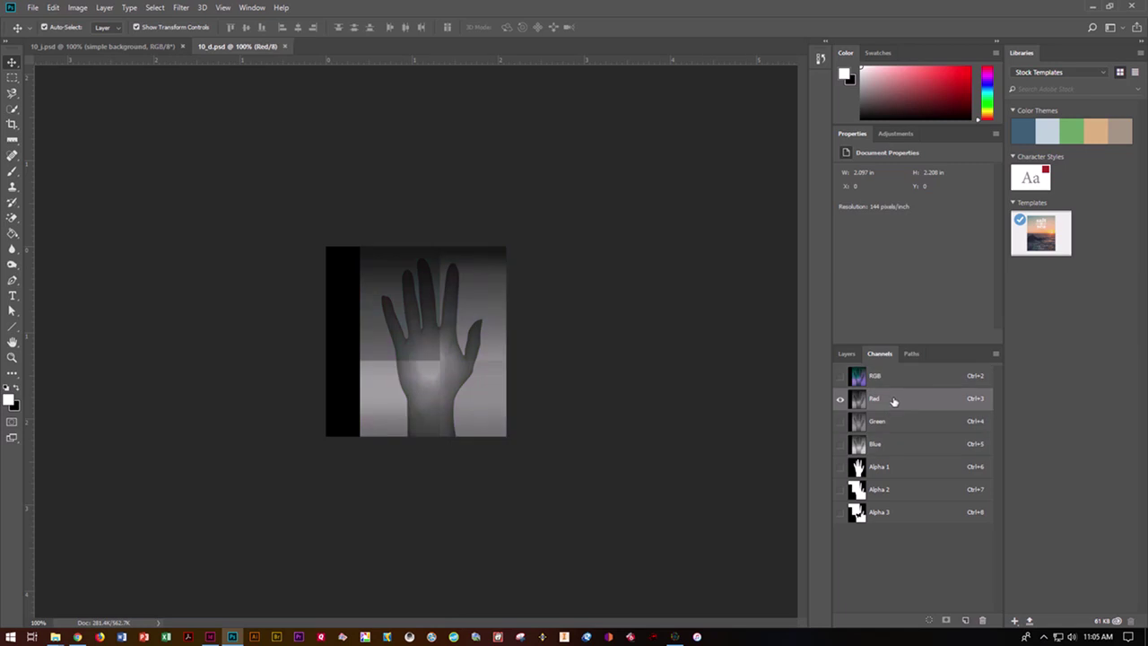
{"action": "left_click", "coordinate": [892, 421]}
{"action": "left_click", "coordinate": [888, 453]}
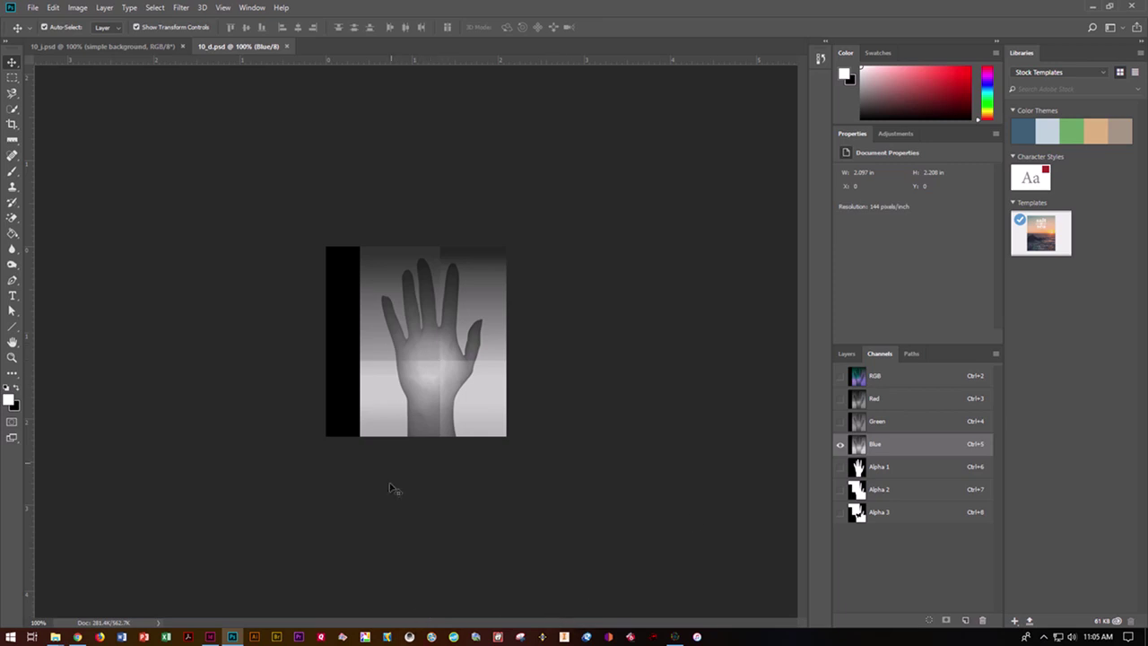
- Switch back to 10_cdinsert in InDesign and open the clipping path options for the placed 10_d.psd with the preview turned on
{"action": "mouse_move", "coordinate": [209, 638]}
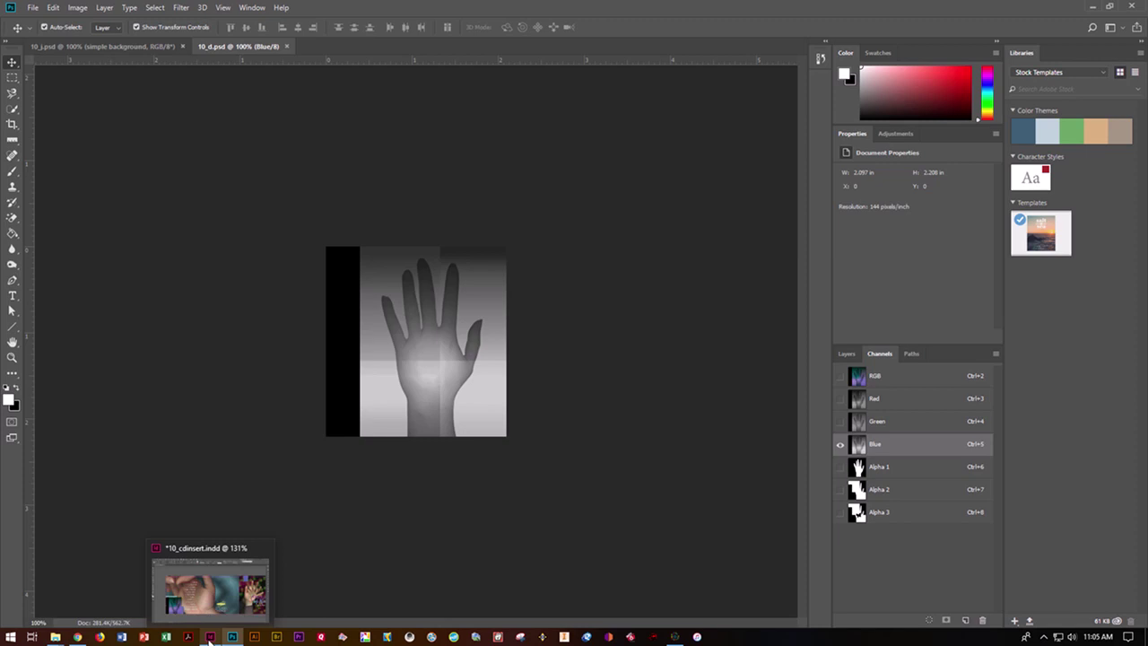
{"action": "left_click", "coordinate": [209, 638]}
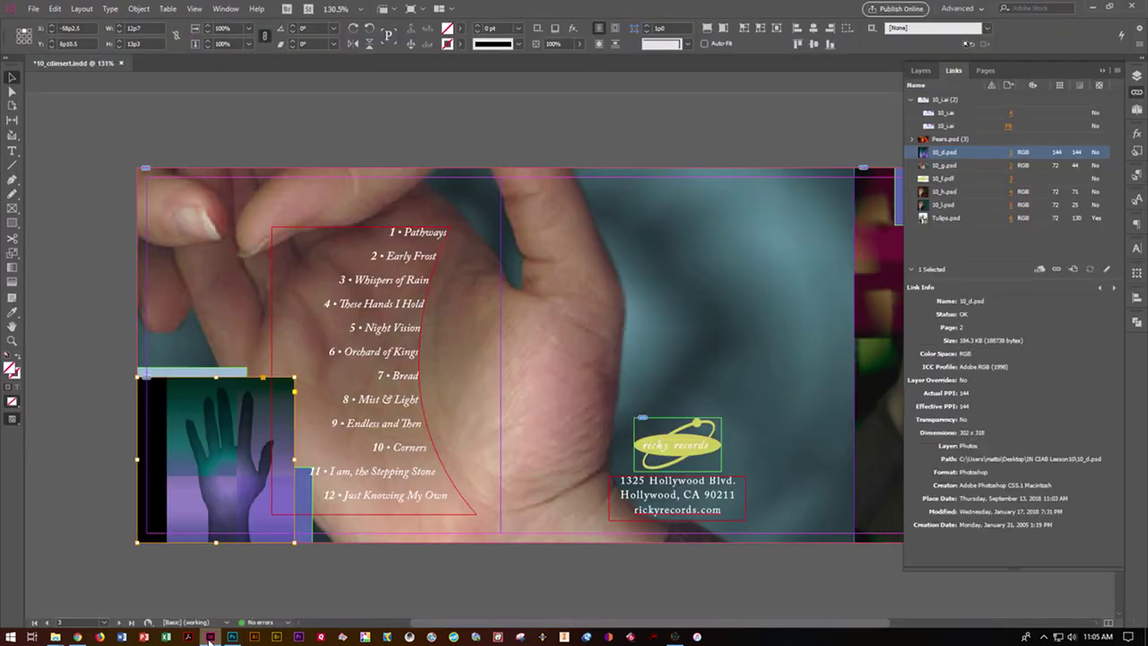
{"action": "mouse_move", "coordinate": [213, 532]}
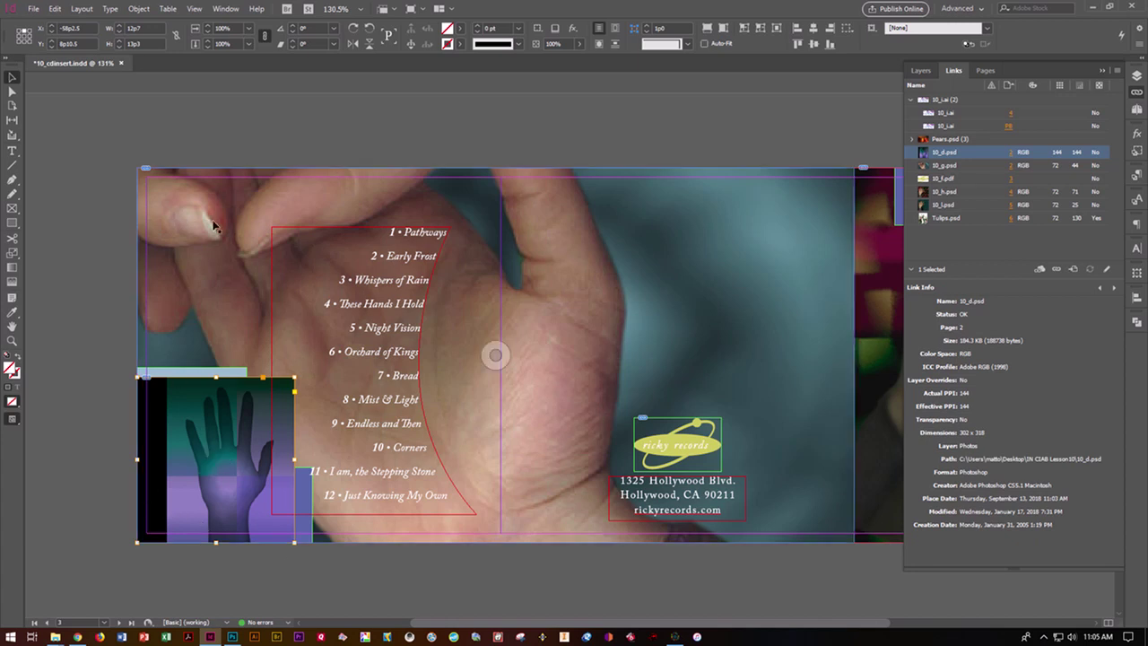
{"action": "left_click", "coordinate": [137, 9]}
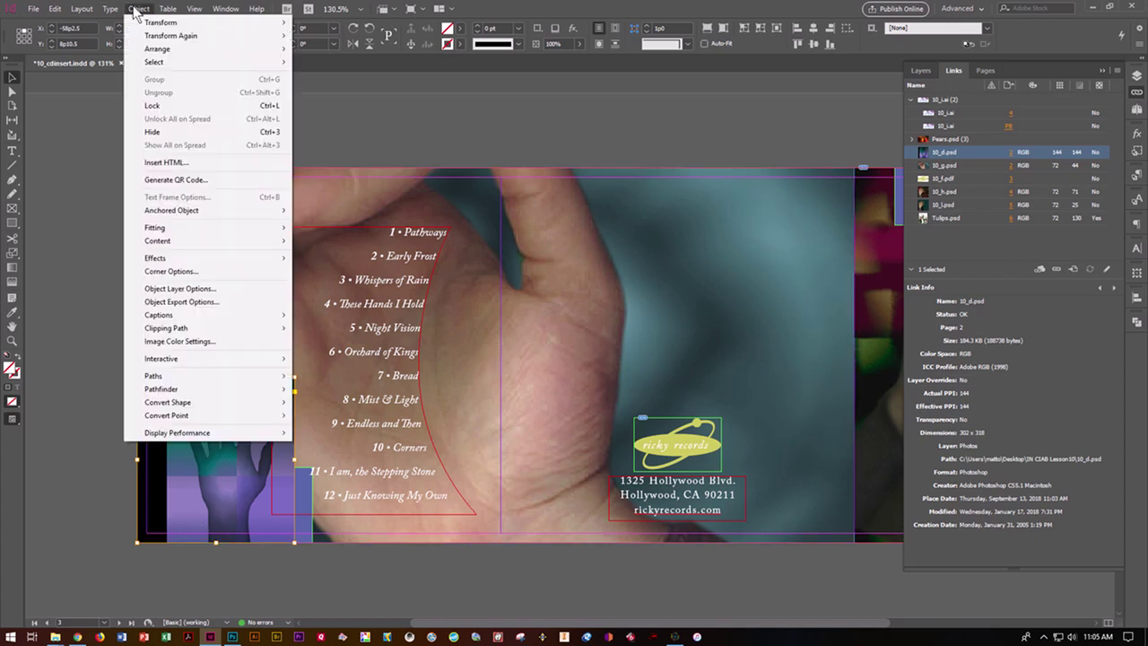
{"action": "mouse_move", "coordinate": [167, 328]}
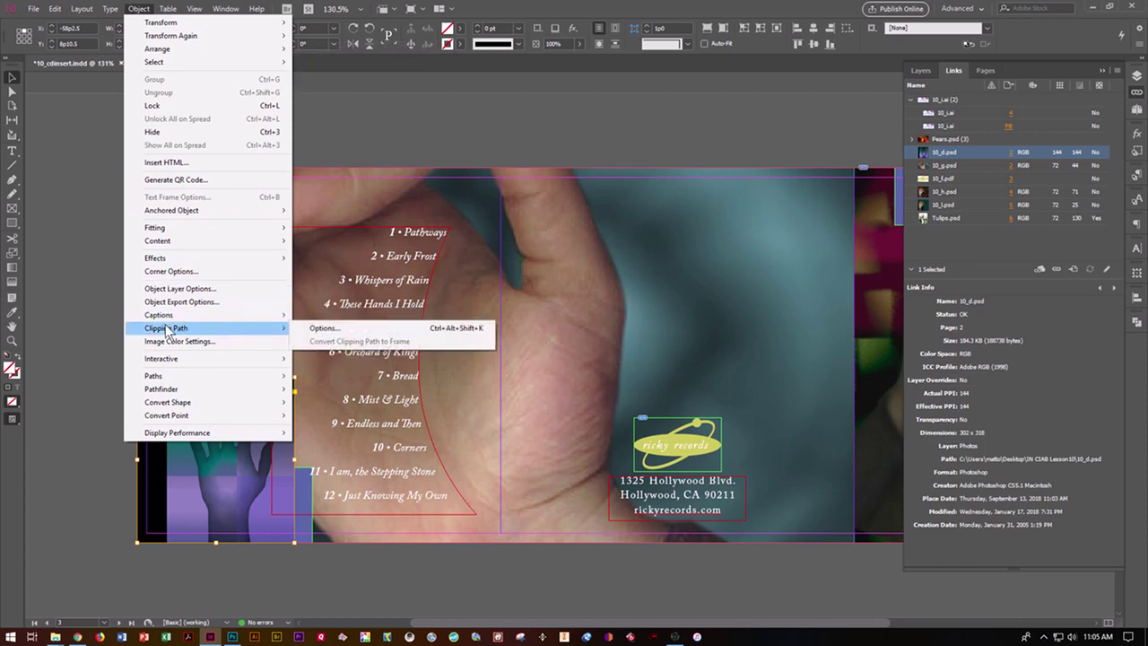
{"action": "left_click", "coordinate": [299, 329]}
{"action": "left_click_drag", "start_coordinate": [354, 139], "coordinate": [636, 149]}
{"action": "left_click", "coordinate": [743, 213]}
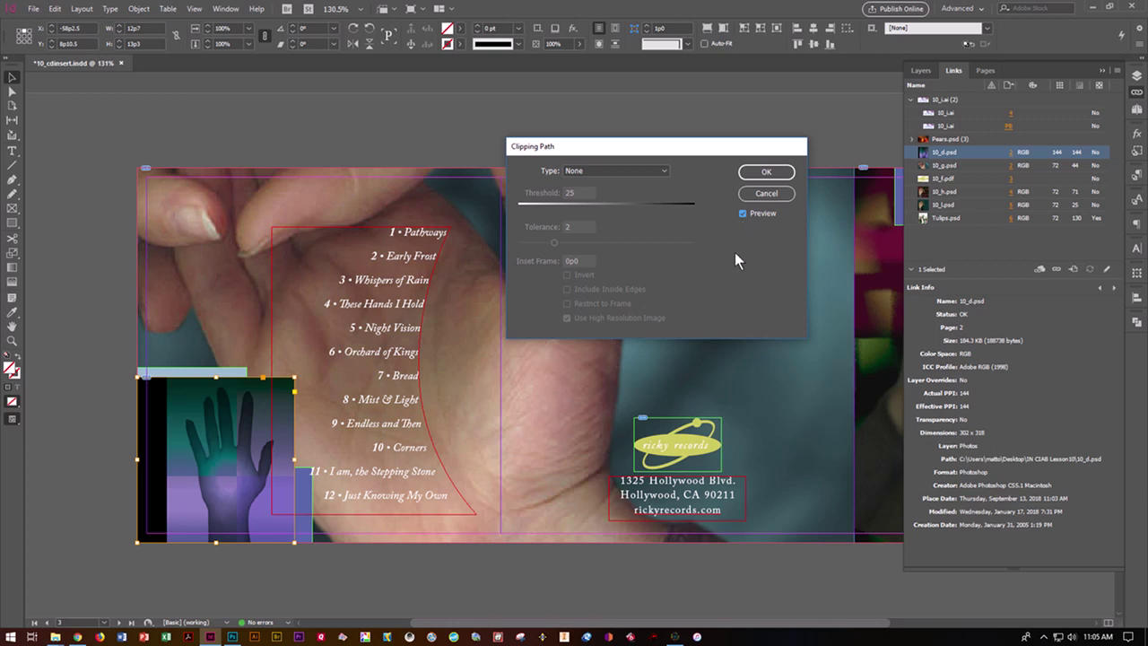
- Try alpha channel clipping on the hand image, going through Alpha 1, Alpha 2 and Alpha 3
{"action": "left_click", "coordinate": [611, 169]}
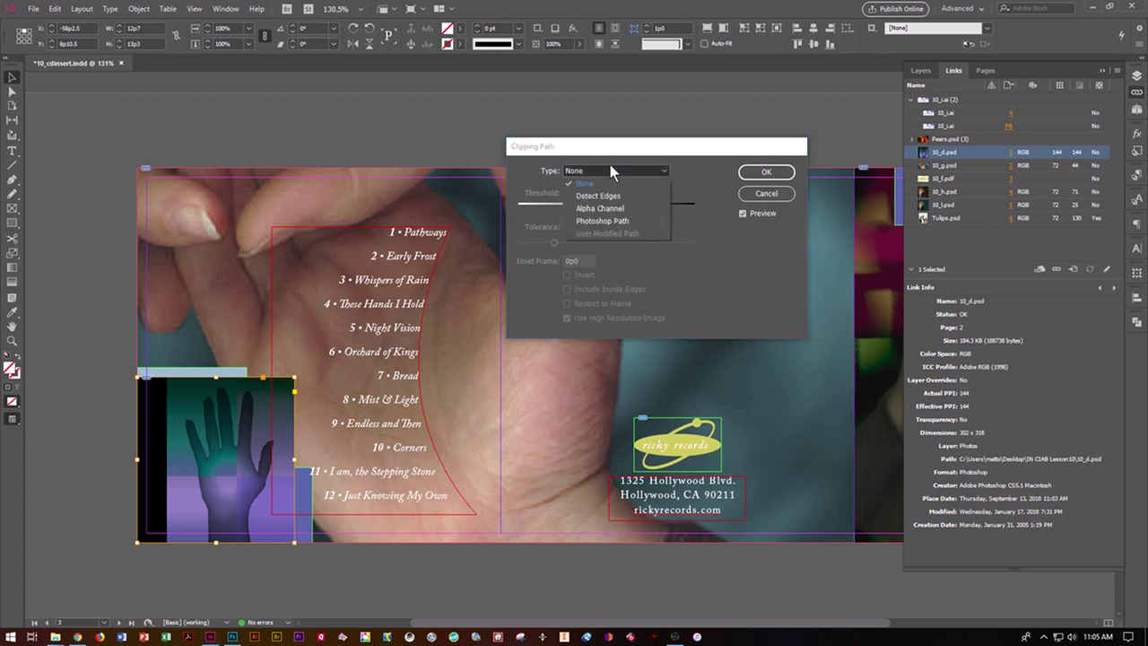
{"action": "left_click", "coordinate": [613, 207]}
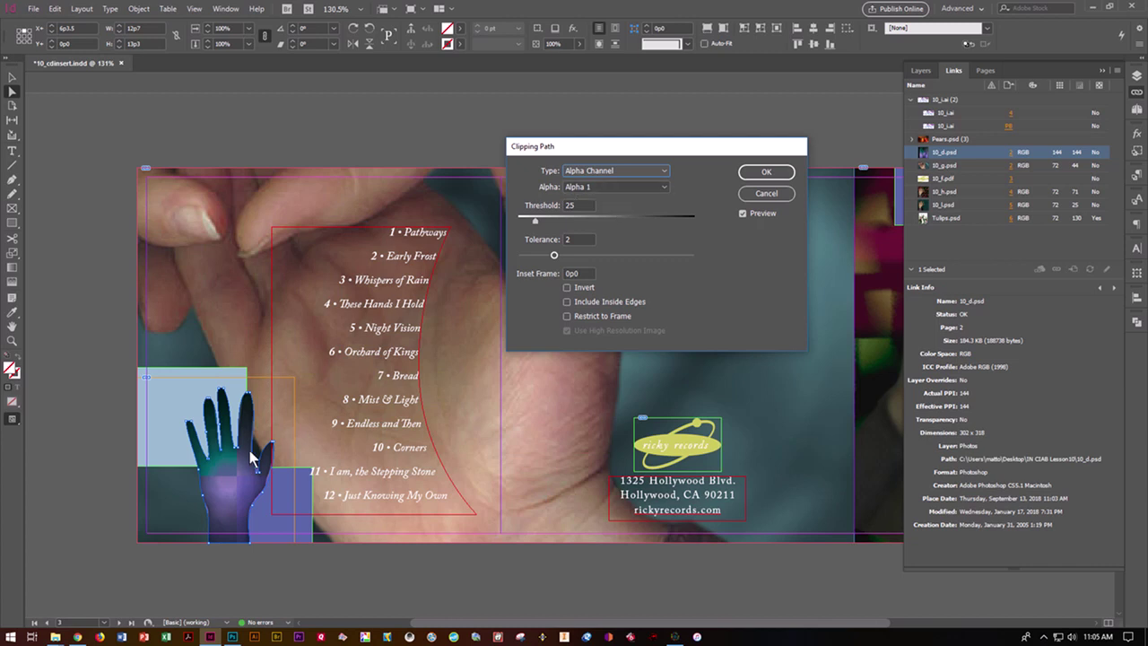
{"action": "left_click", "coordinate": [603, 186]}
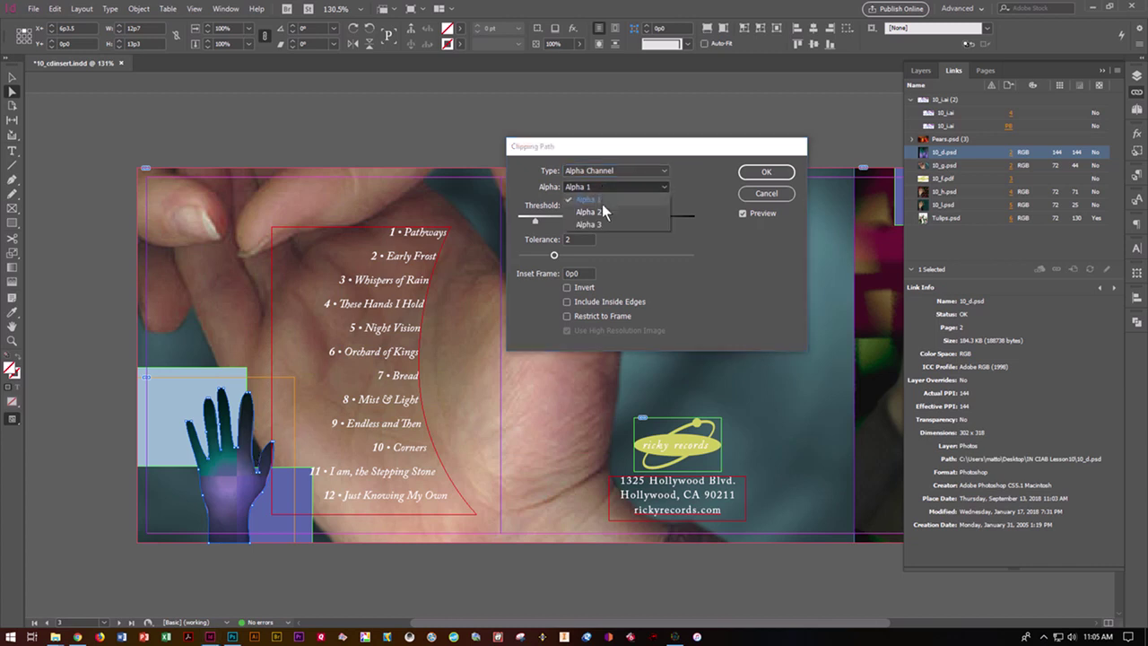
{"action": "left_click", "coordinate": [601, 211]}
{"action": "left_click", "coordinate": [610, 186]}
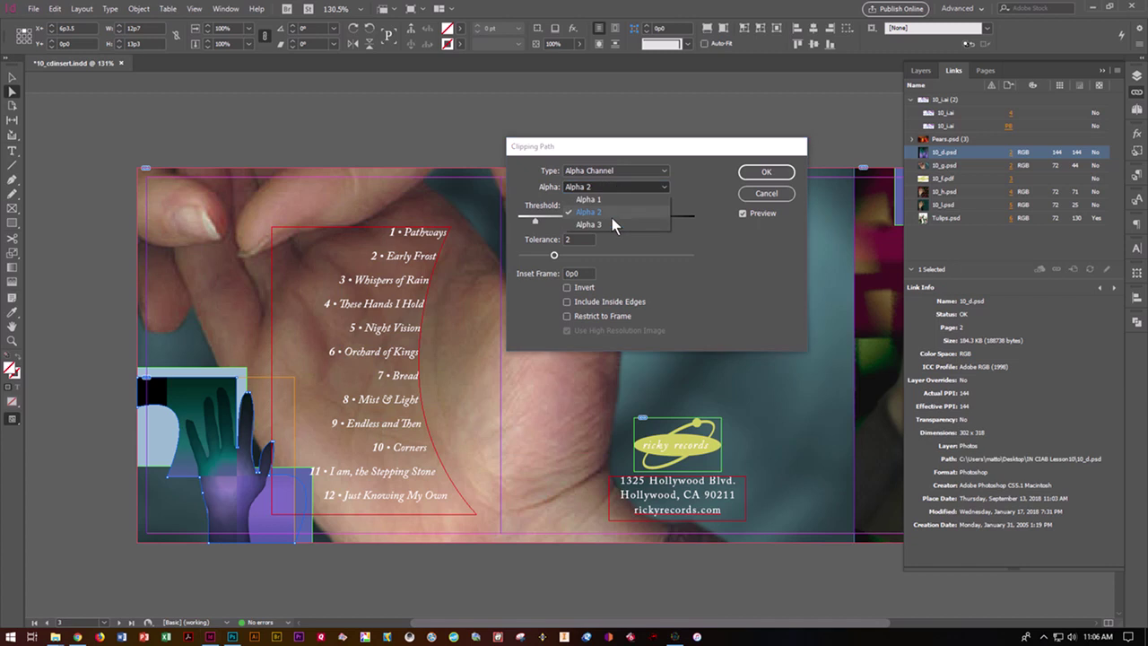
{"action": "left_click", "coordinate": [612, 224]}
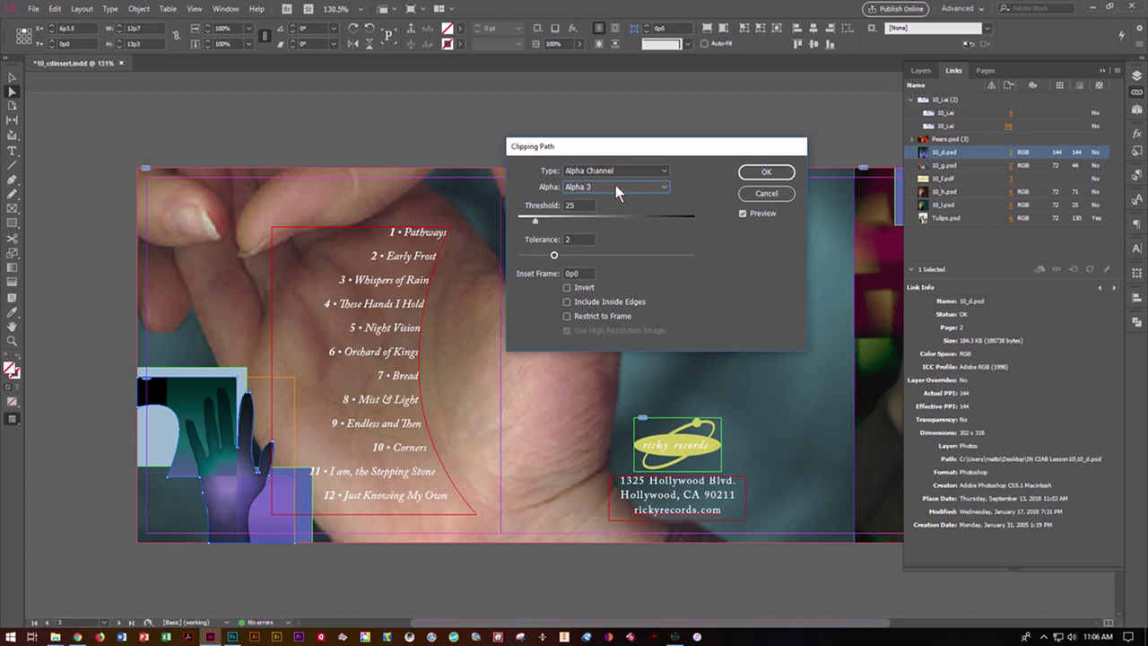
- Compare Alpha 2 with Alpha 3 as the clipping channel, and include inside edges for Alpha 3
{"action": "left_click", "coordinate": [615, 186]}
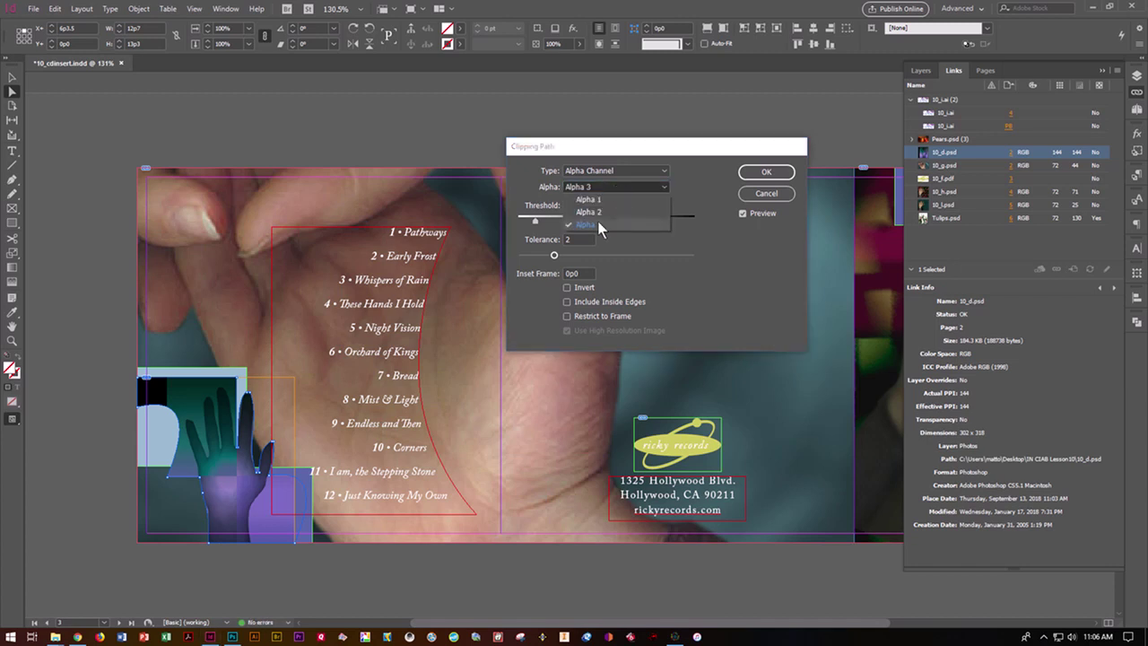
{"action": "left_click", "coordinate": [598, 211]}
{"action": "left_click", "coordinate": [608, 185]}
{"action": "left_click", "coordinate": [609, 224]}
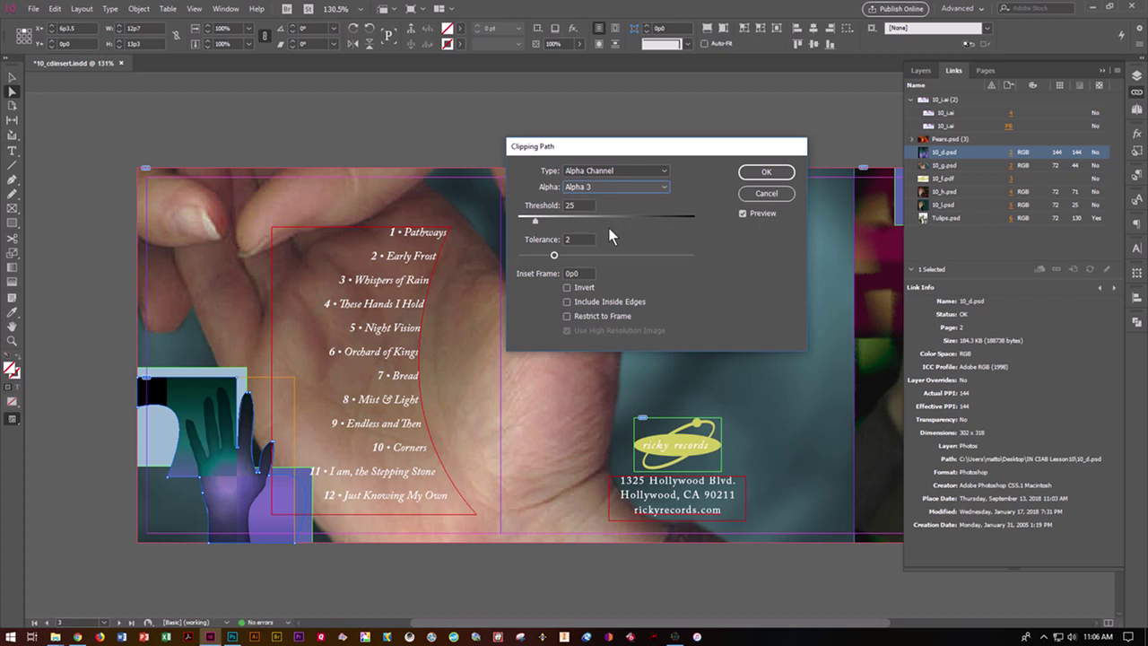
{"action": "left_click", "coordinate": [567, 303]}
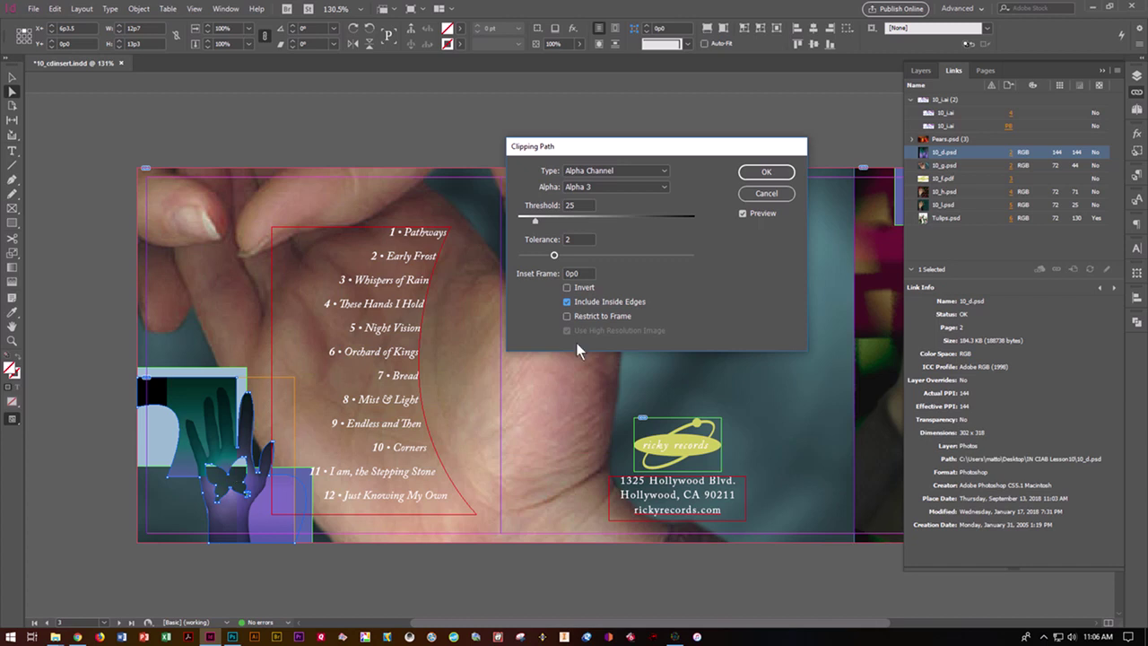
- Clip the hand image with the Photoshop path Circle, apply the clipping path and save the document
{"action": "left_click", "coordinate": [662, 170]}
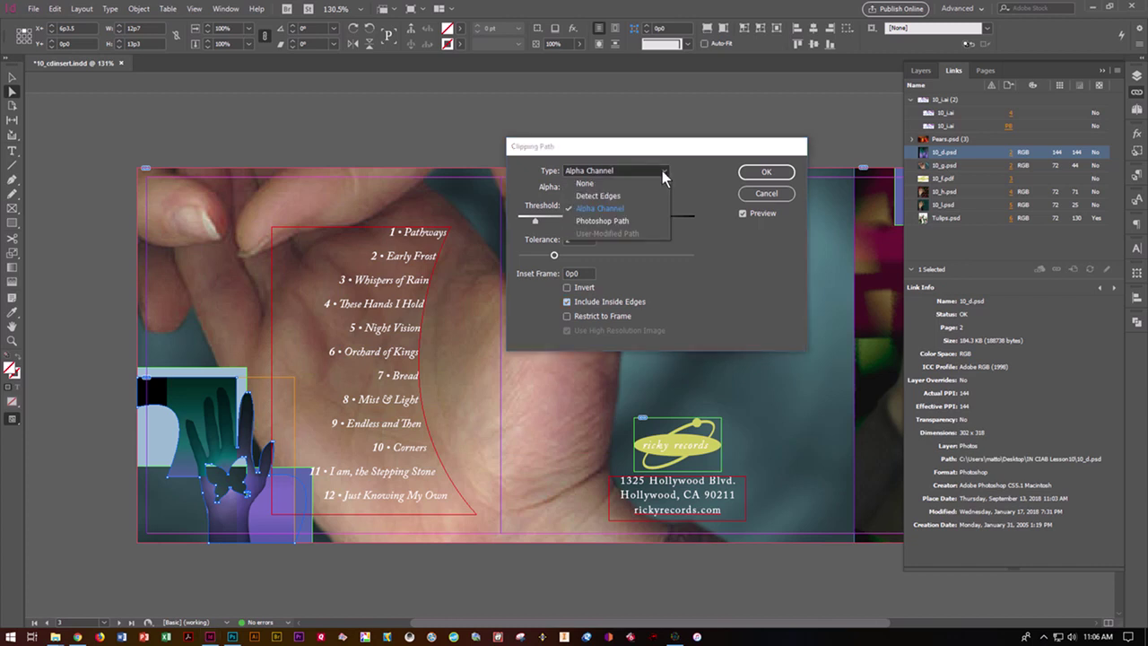
{"action": "left_click", "coordinate": [639, 218]}
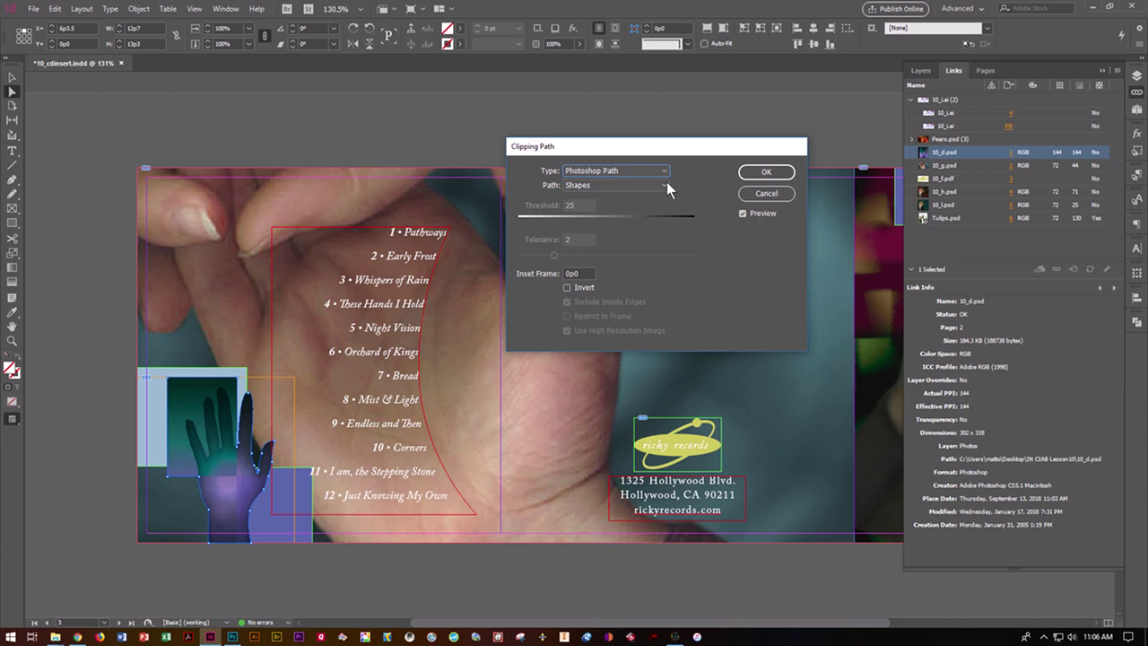
{"action": "left_click", "coordinate": [666, 184]}
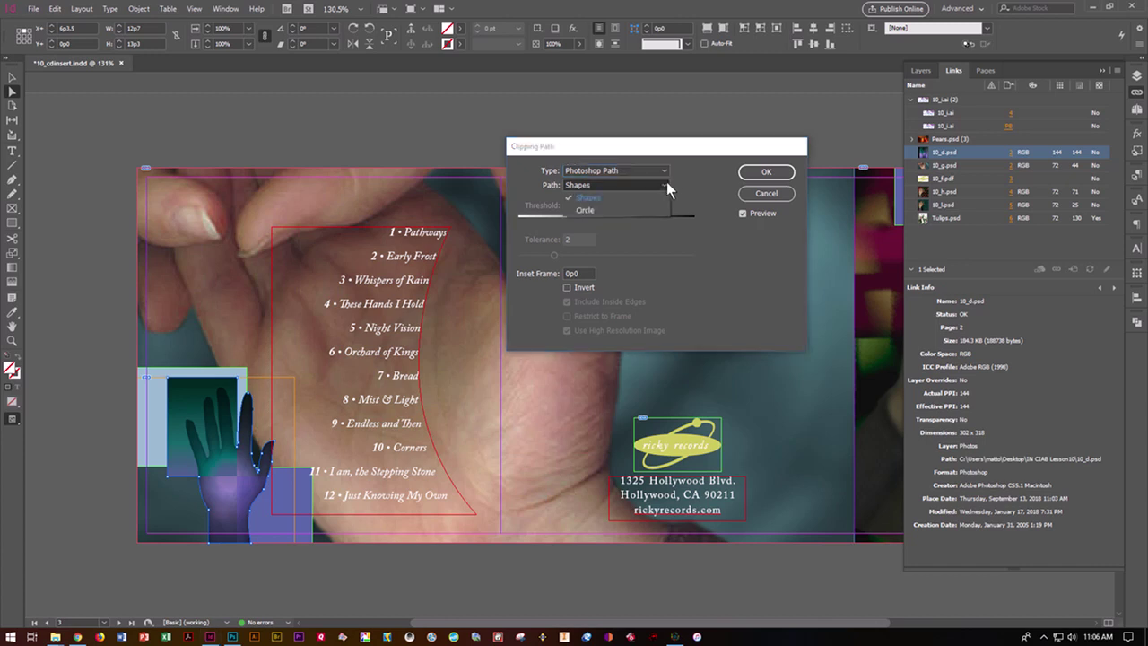
{"action": "left_click", "coordinate": [643, 212]}
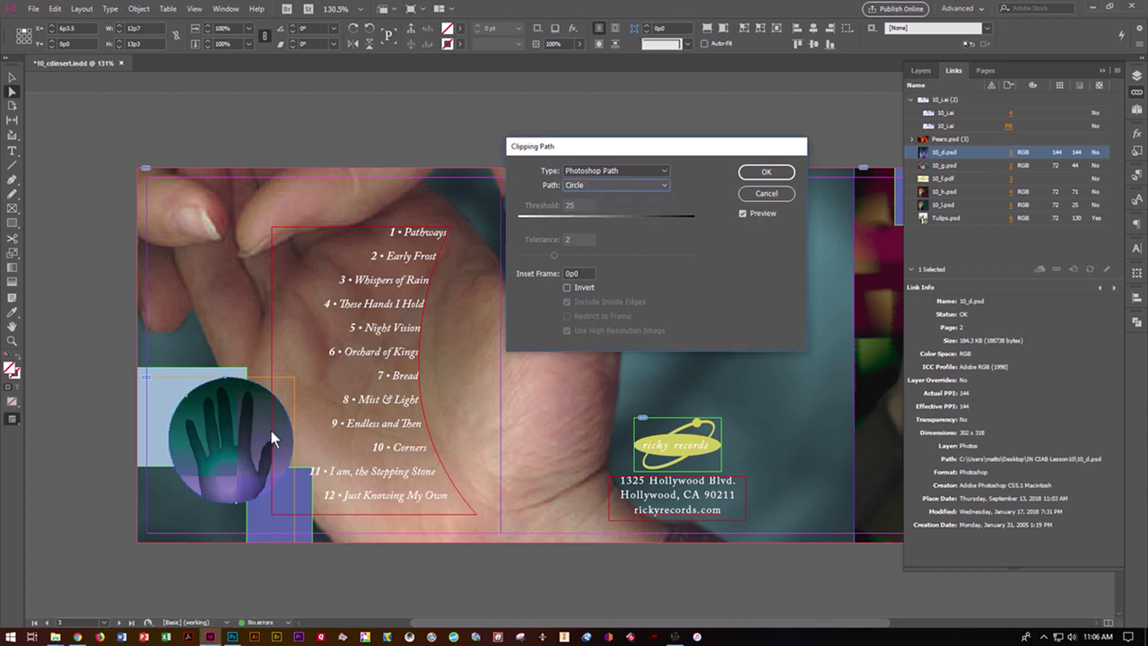
{"action": "left_click", "coordinate": [779, 175]}
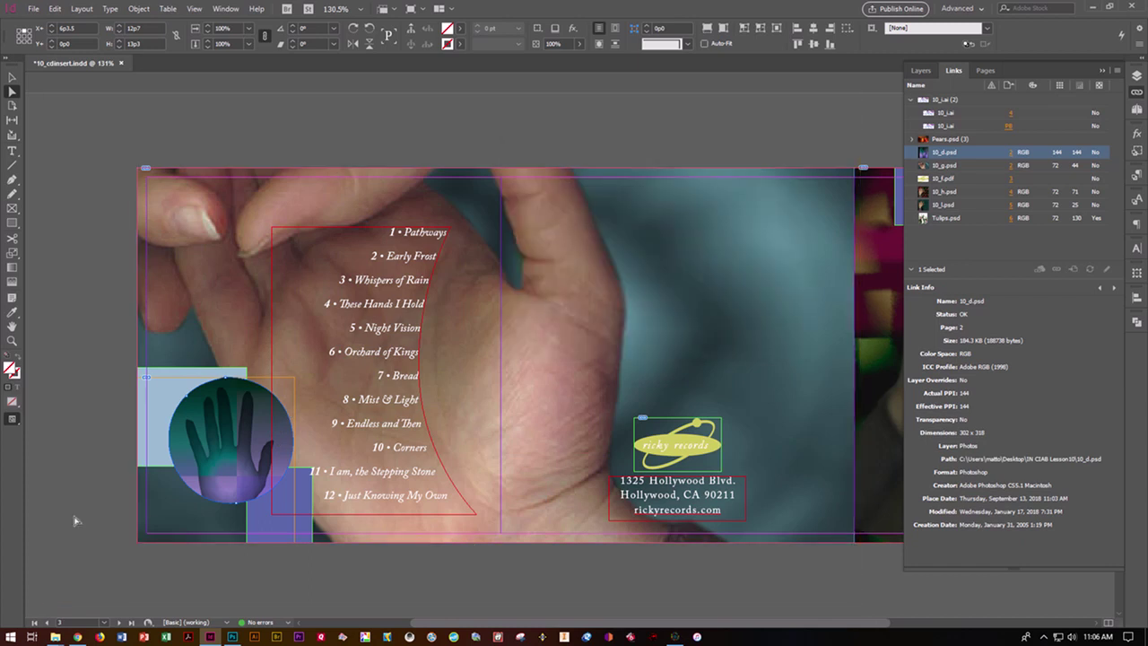
{"action": "key", "text": "ctrl+s"}
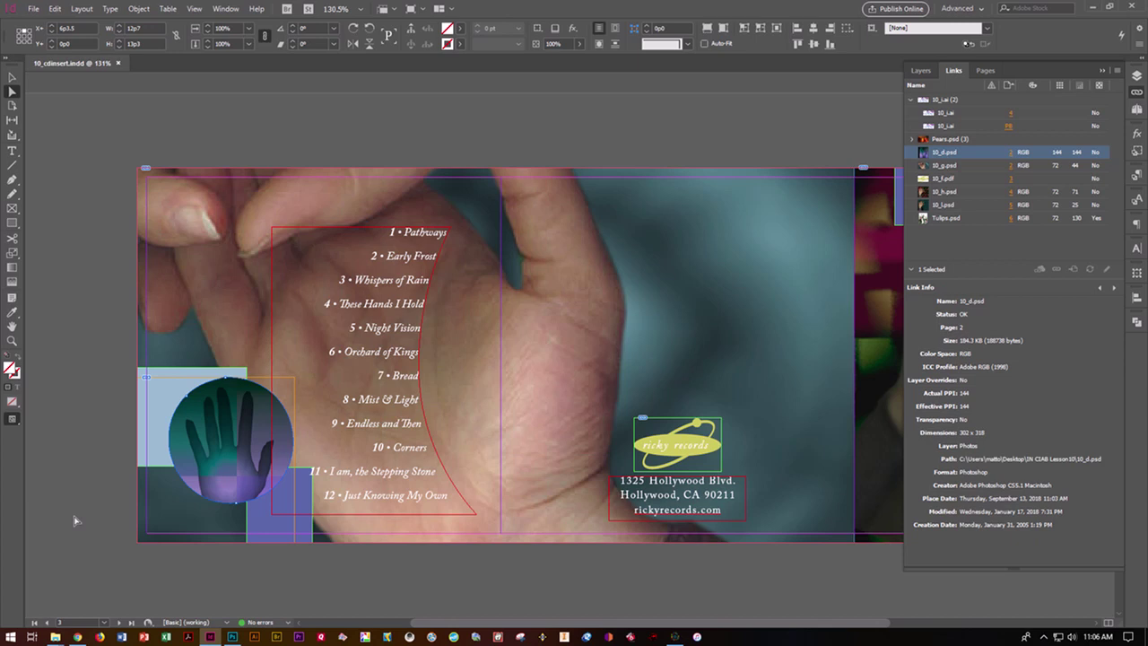